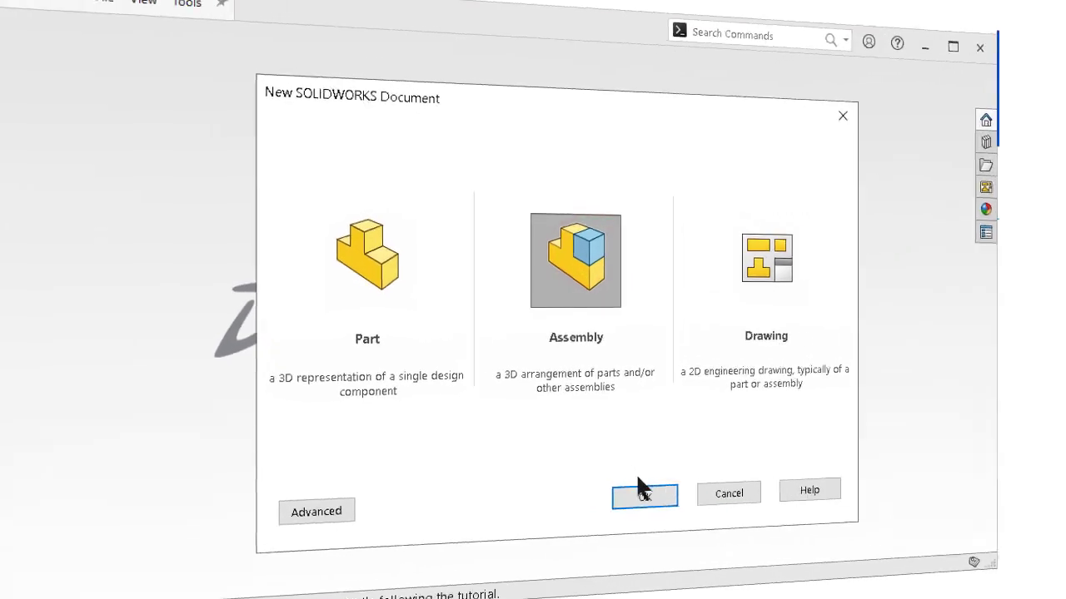
# Confirm the new assembly document and start a layout with Create Layout.
pyautogui.click(651, 501)
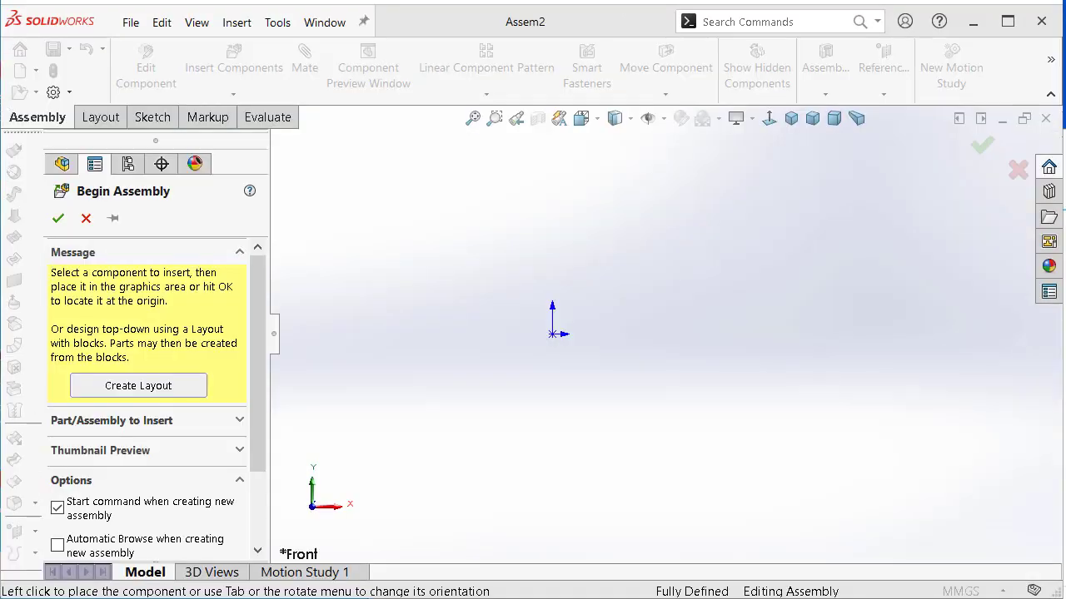
pyautogui.click(175, 378)
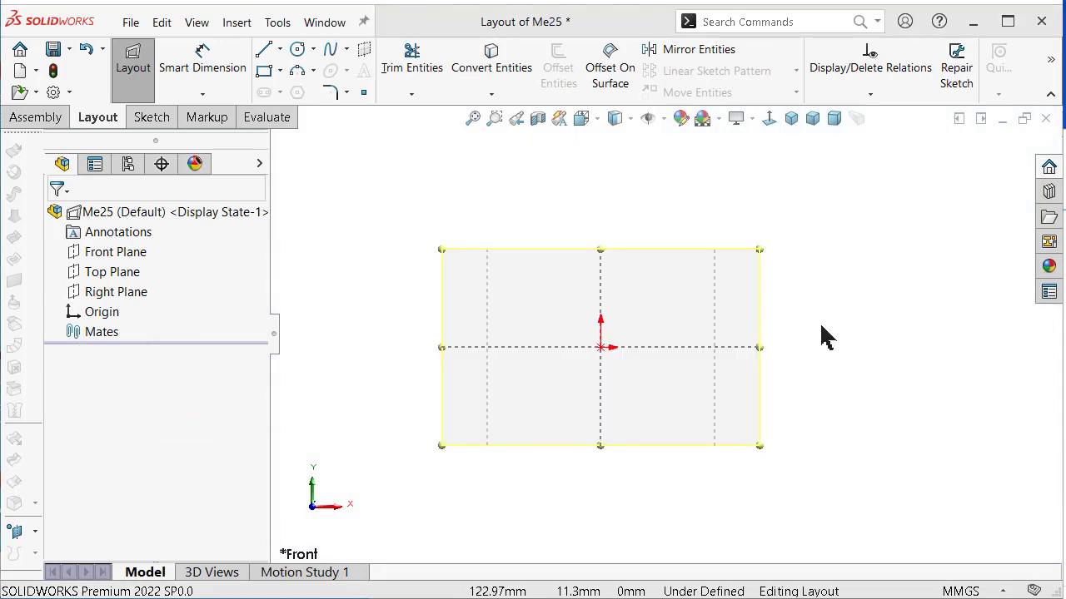
# Draw a circle centred on the origin and dimension it Ø200.
pyautogui.press('s')
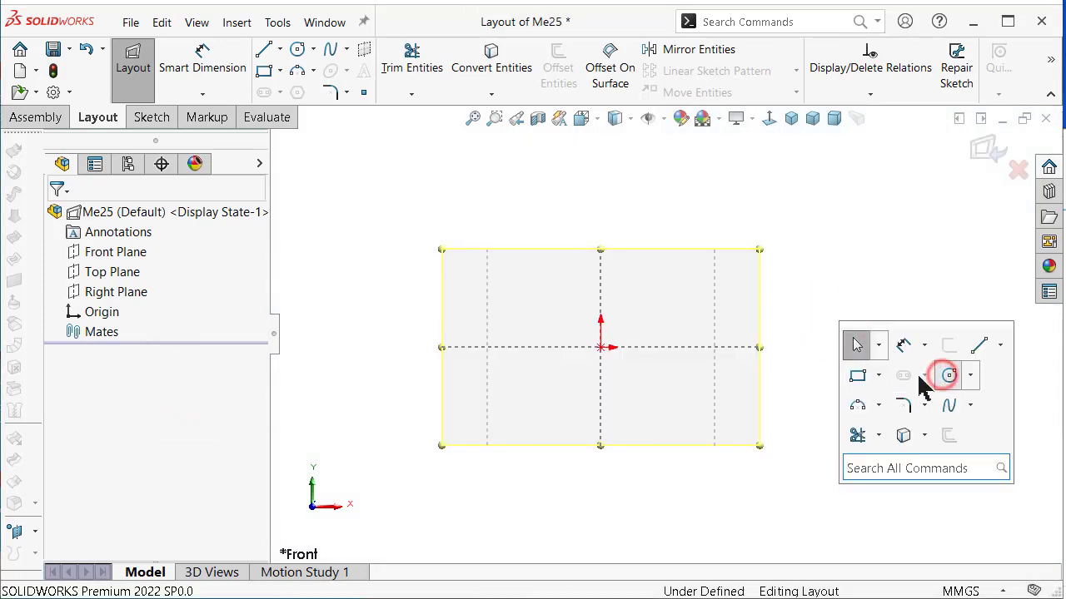
pyautogui.click(948, 376)
pyautogui.moveTo(600, 347); pyautogui.dragTo(582, 236)
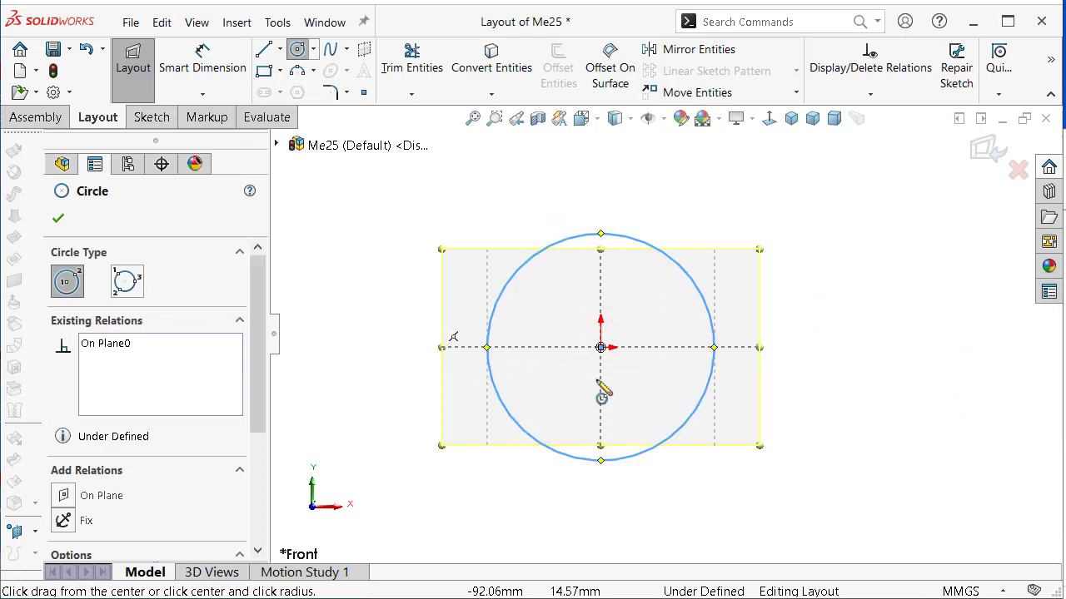
pyautogui.press('s')
pyautogui.click(868, 431)
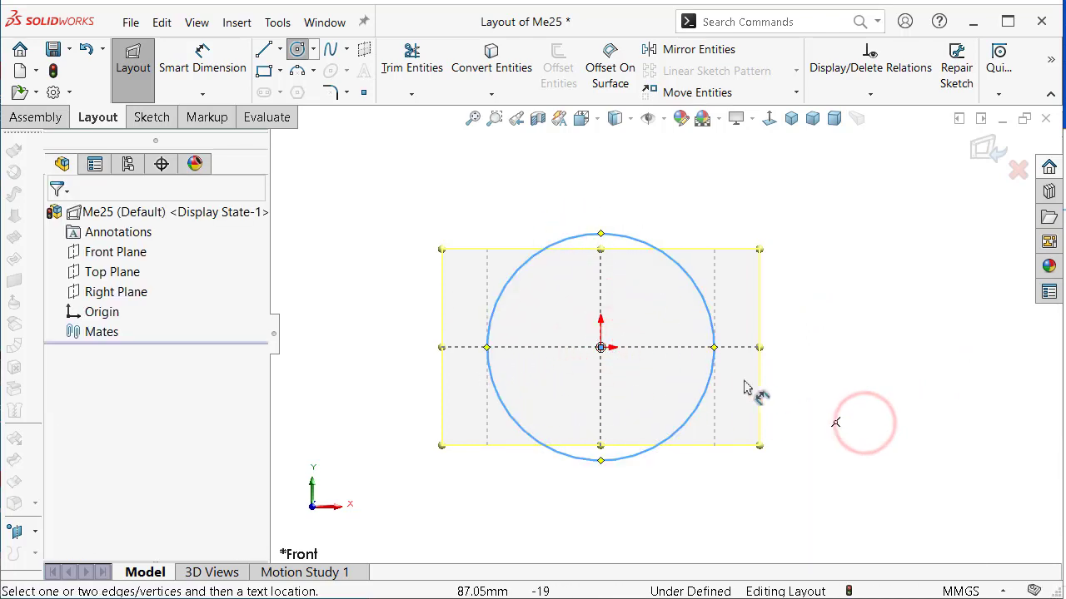
pyautogui.click(713, 380)
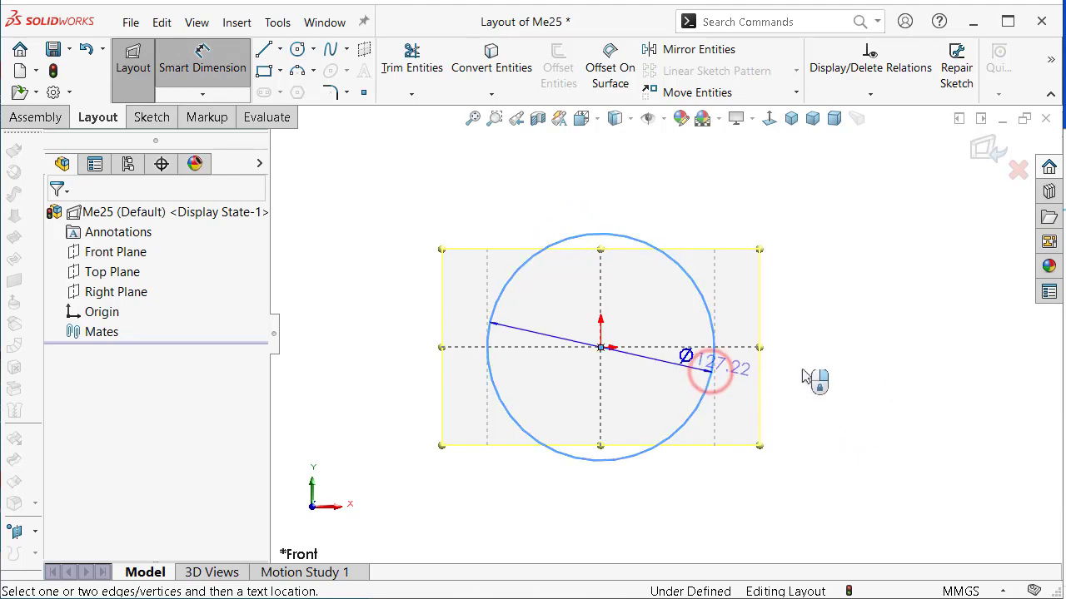
pyautogui.click(820, 357)
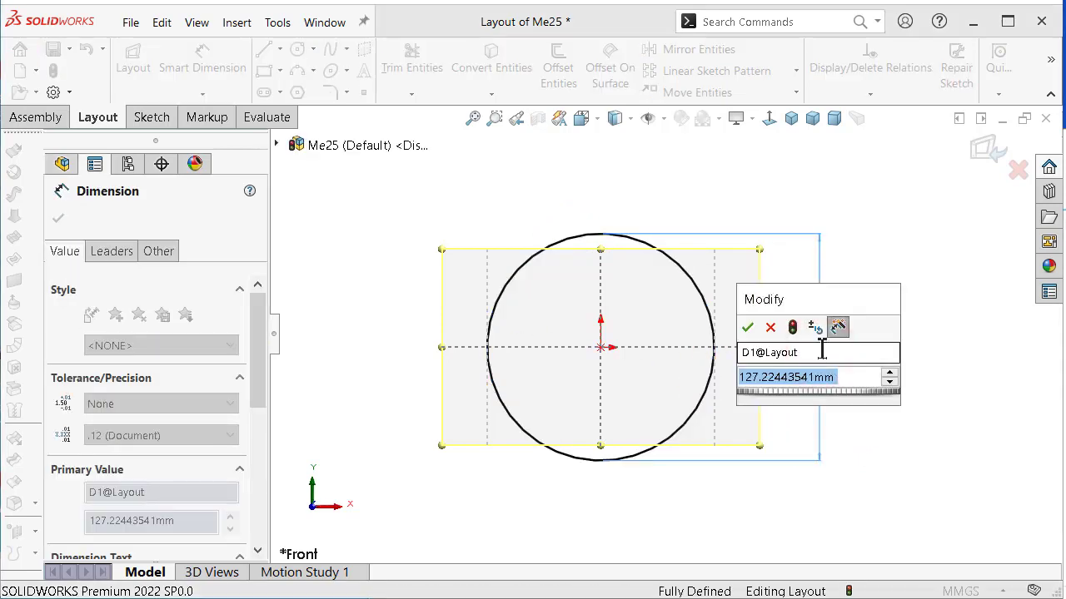
pyautogui.write('200')
pyautogui.press('Return')
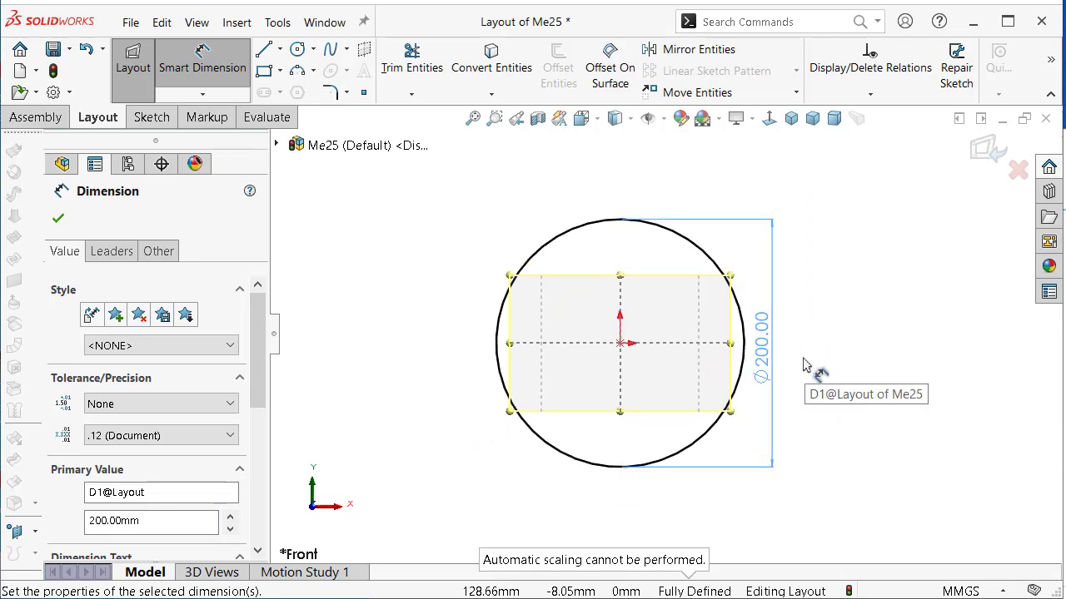
pyautogui.press('z')
# Draw a circle tangent directly below the big circle and dimension it Ø100.
pyautogui.press('s')
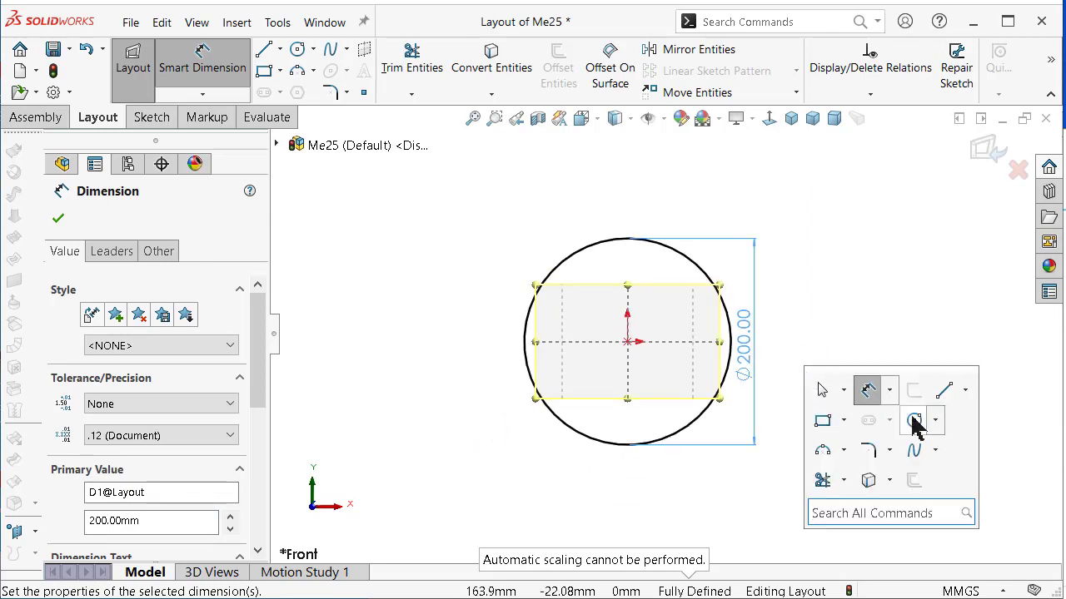
pyautogui.click(914, 421)
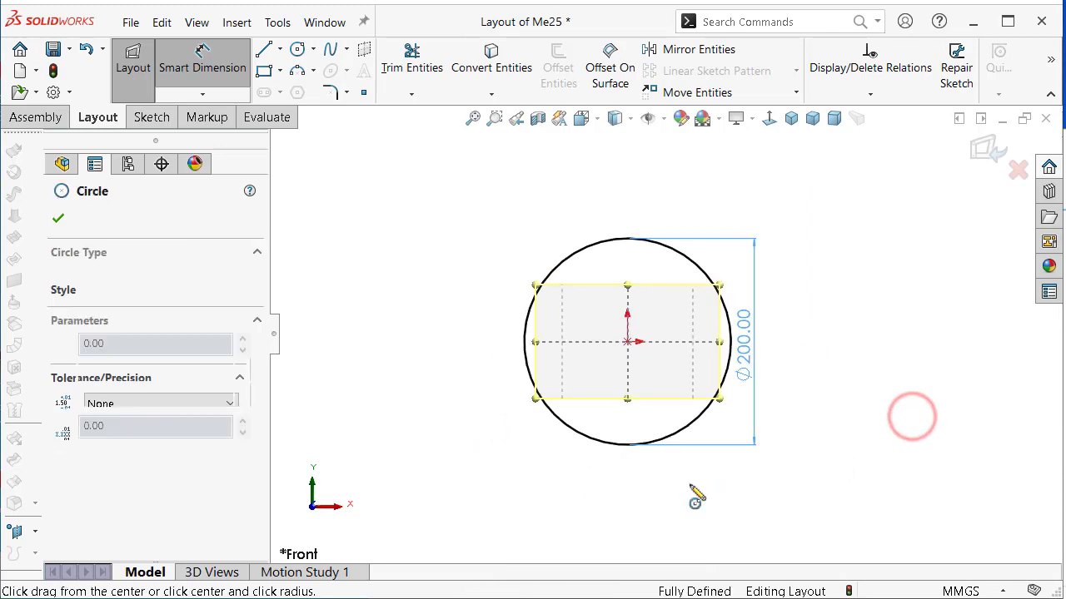
pyautogui.click(627, 514)
pyautogui.click(627, 445)
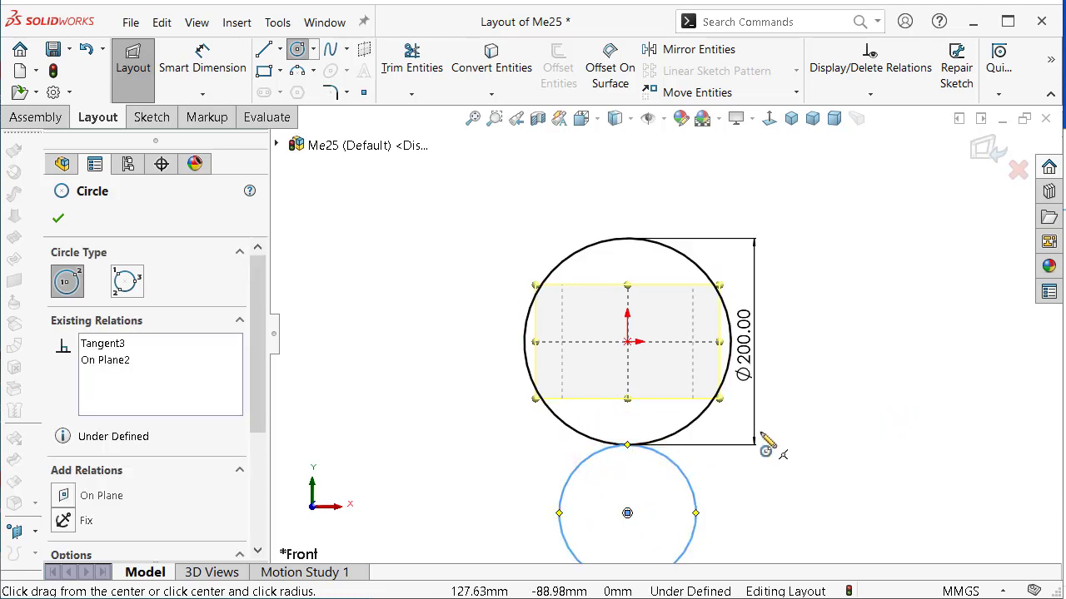
pyautogui.press('f')
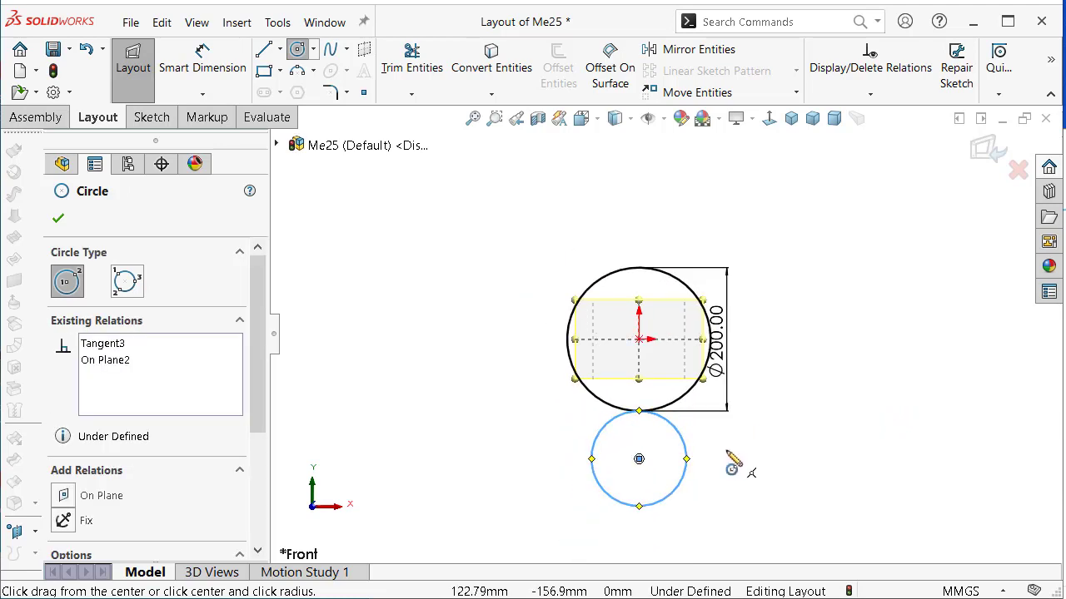
pyautogui.press('s')
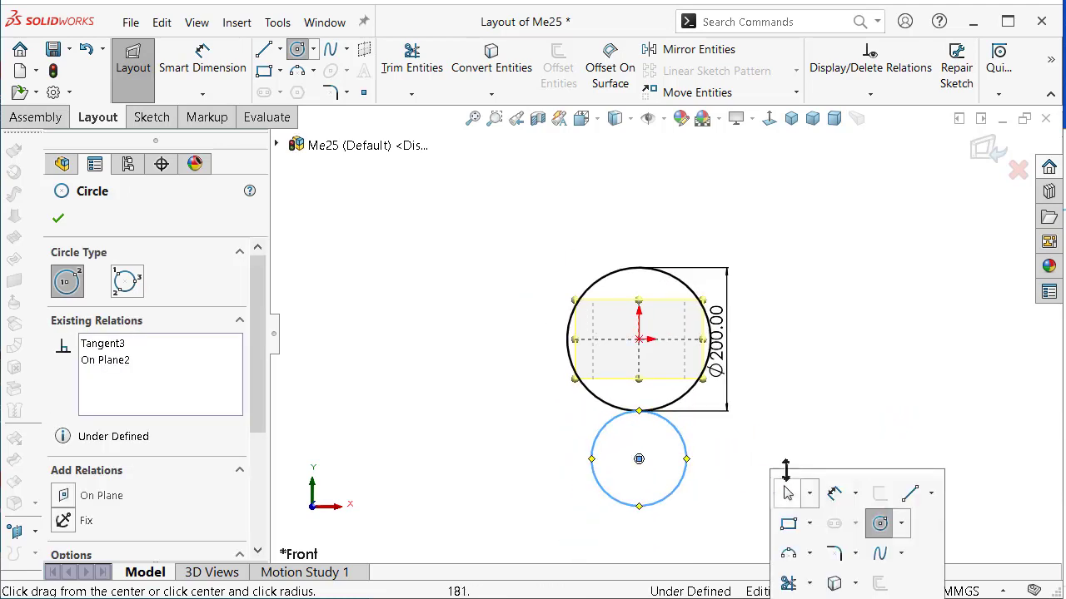
pyautogui.click(835, 492)
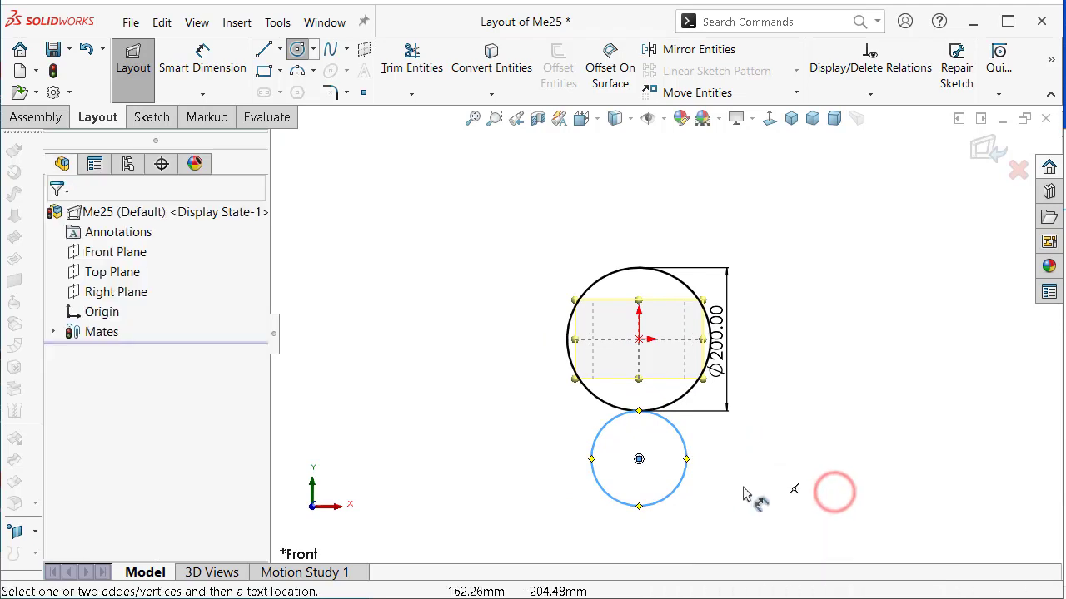
pyautogui.click(681, 481)
pyautogui.click(780, 464)
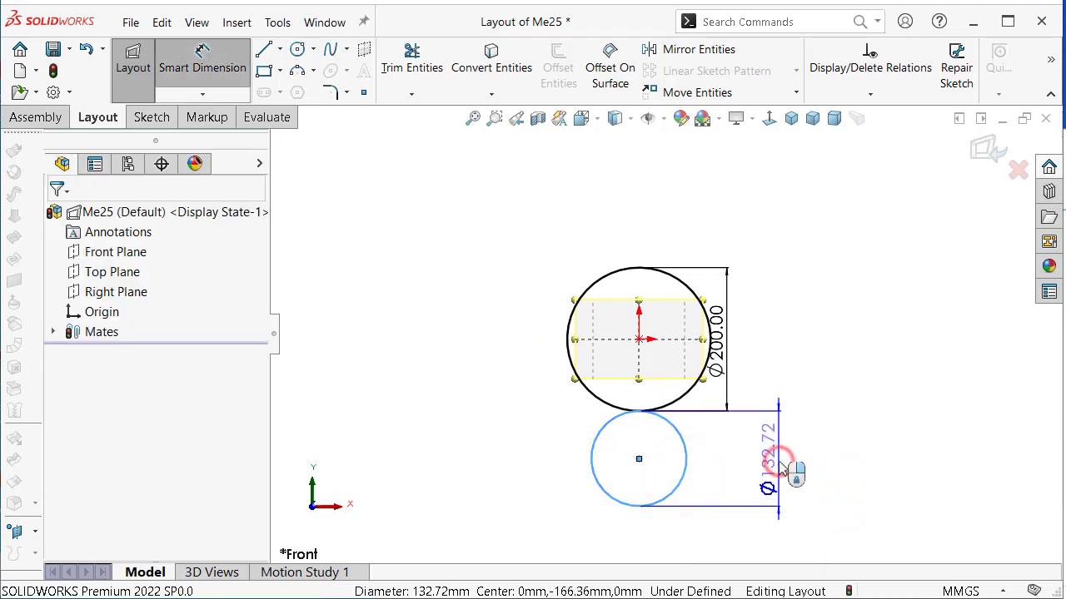
pyautogui.write('100')
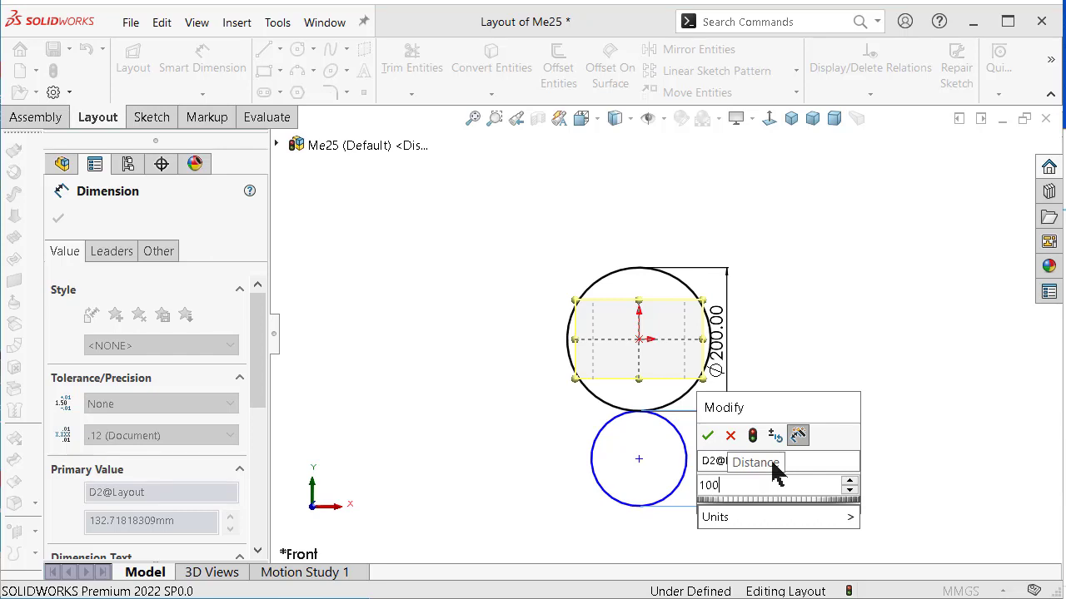
pyautogui.press('Return')
pyautogui.scroll(-3, 685, 449)
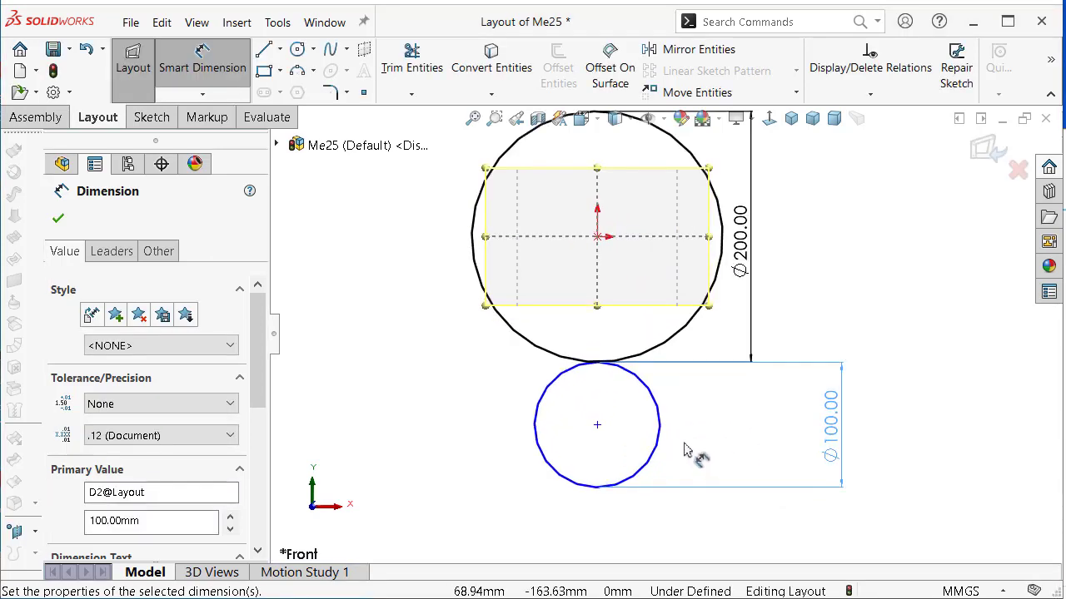
pyautogui.press('Escape')
# Make the small circle's centre vertical with the origin to fully define the sketch.
pyautogui.click(596, 426)
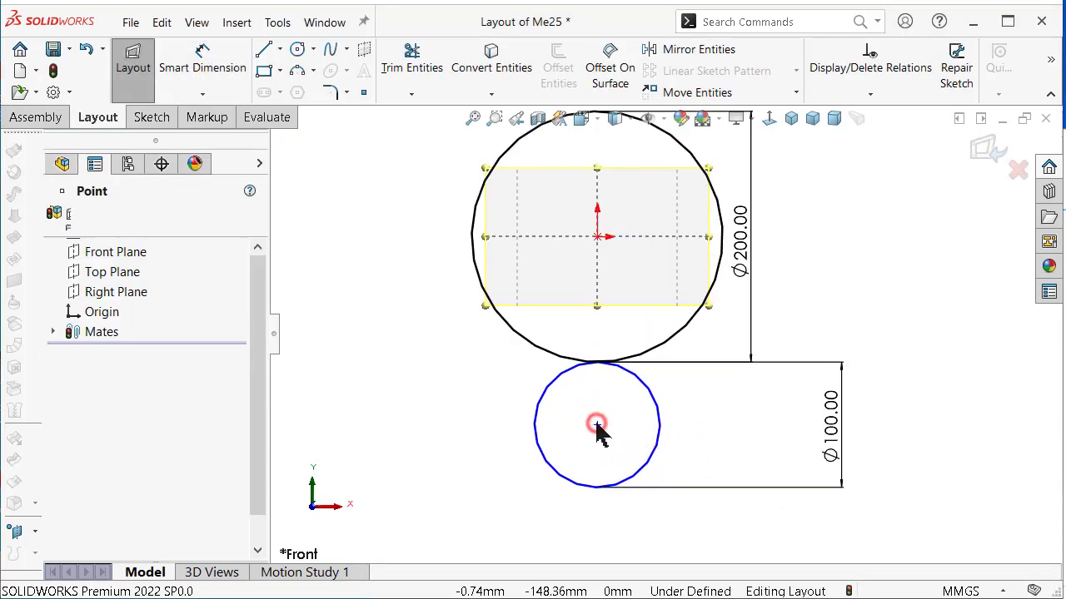
pyautogui.click(597, 237)
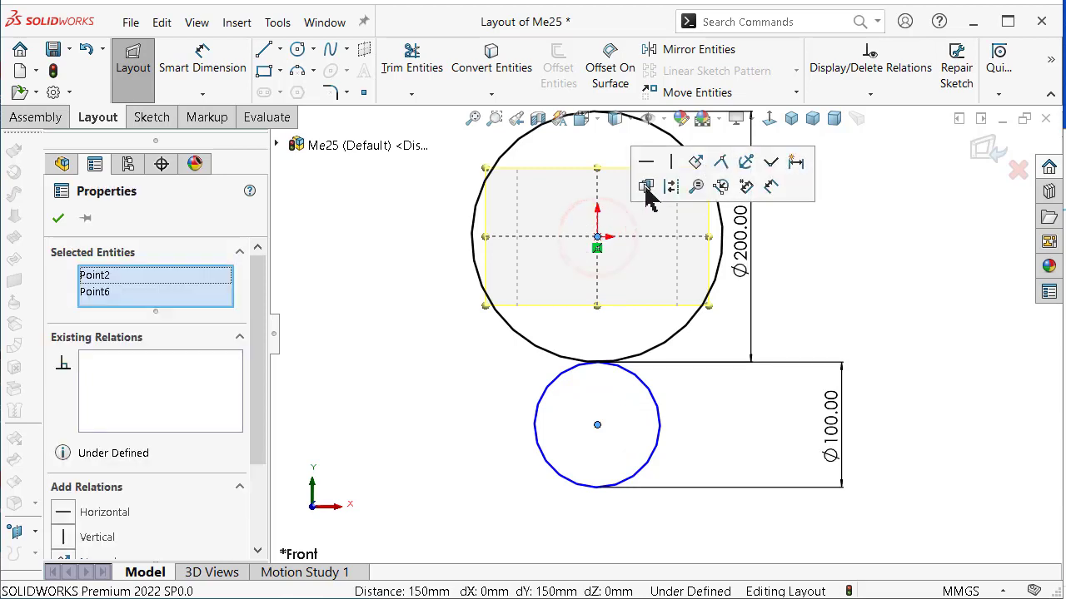
pyautogui.click(673, 163)
pyautogui.click(968, 277)
# Draw a large circle on the origin reaching the small circle's bottom.
pyautogui.press('f')
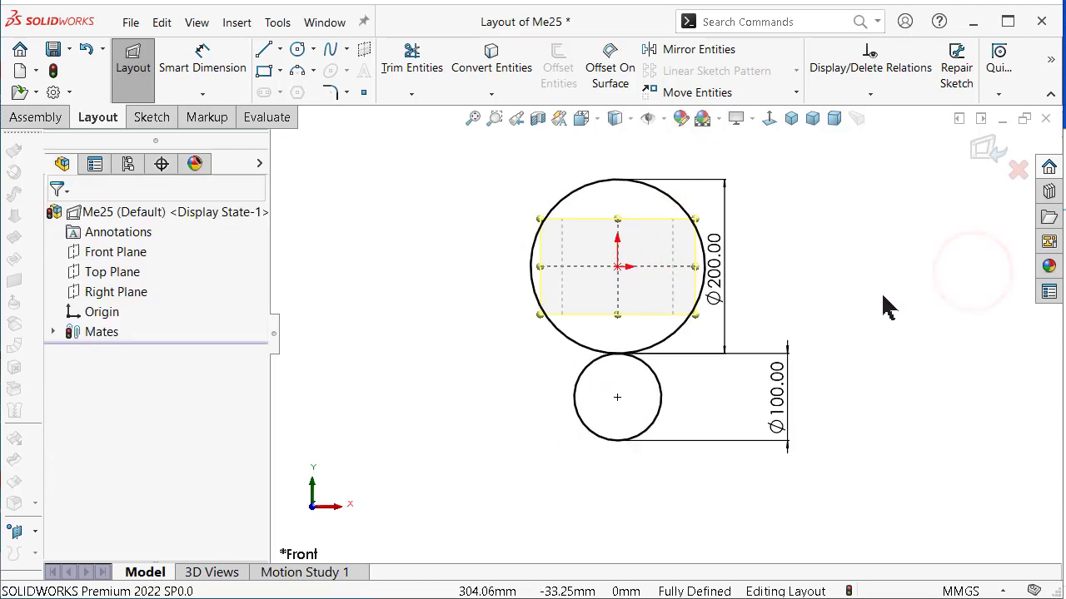
pyautogui.press('s')
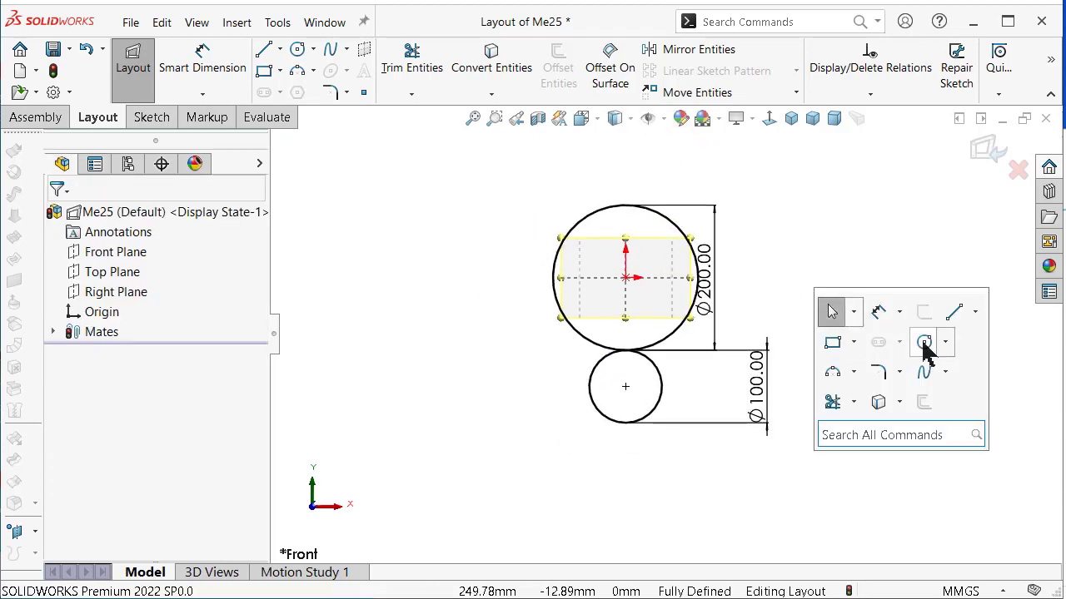
pyautogui.click(924, 343)
pyautogui.click(626, 279)
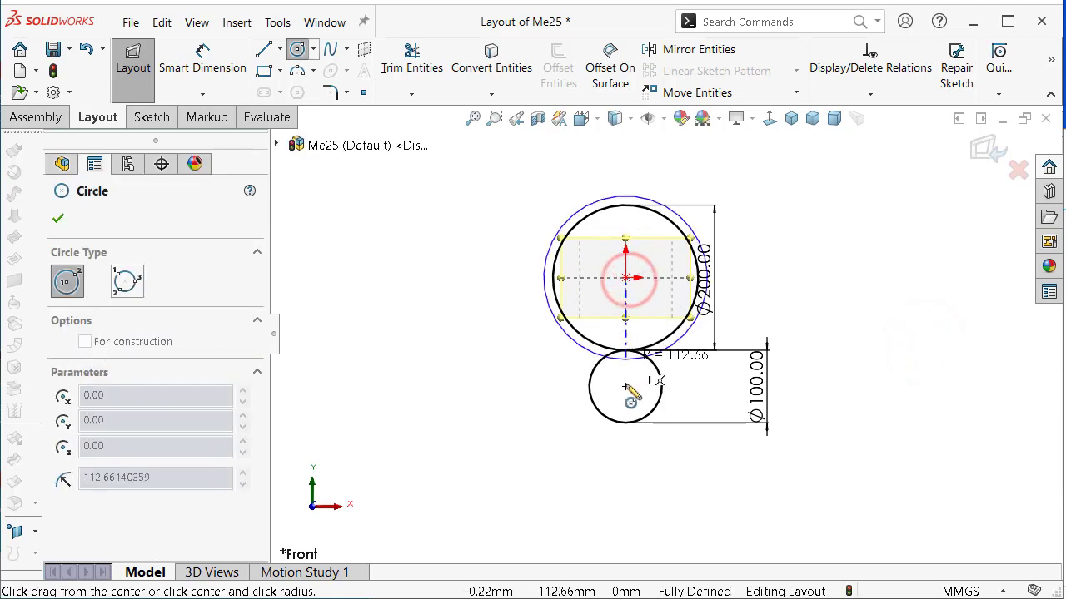
pyautogui.click(625, 424)
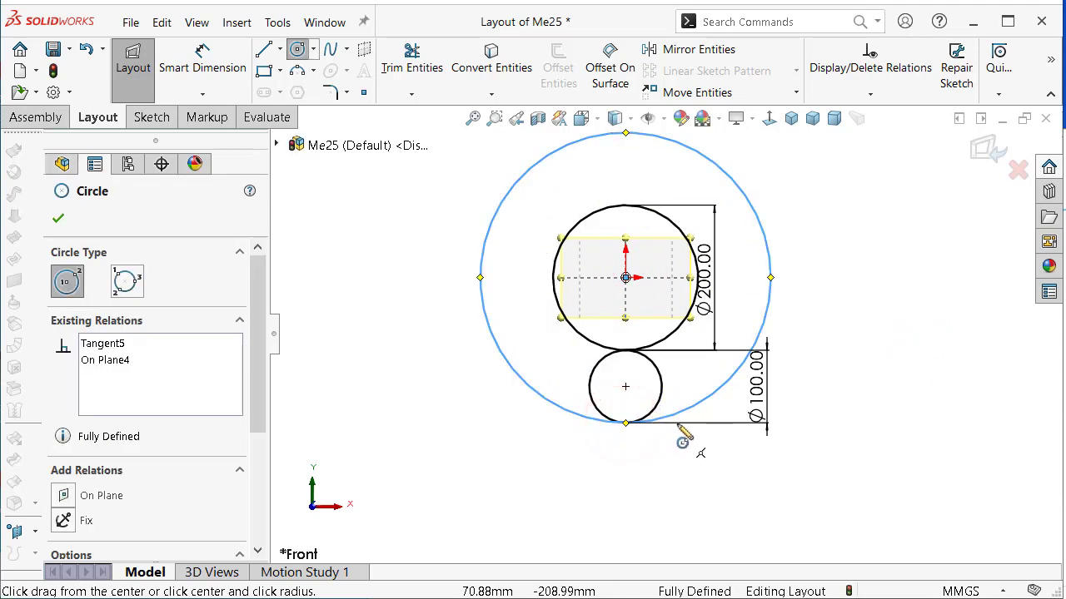
pyautogui.press('Escape')
pyautogui.press('Escape')
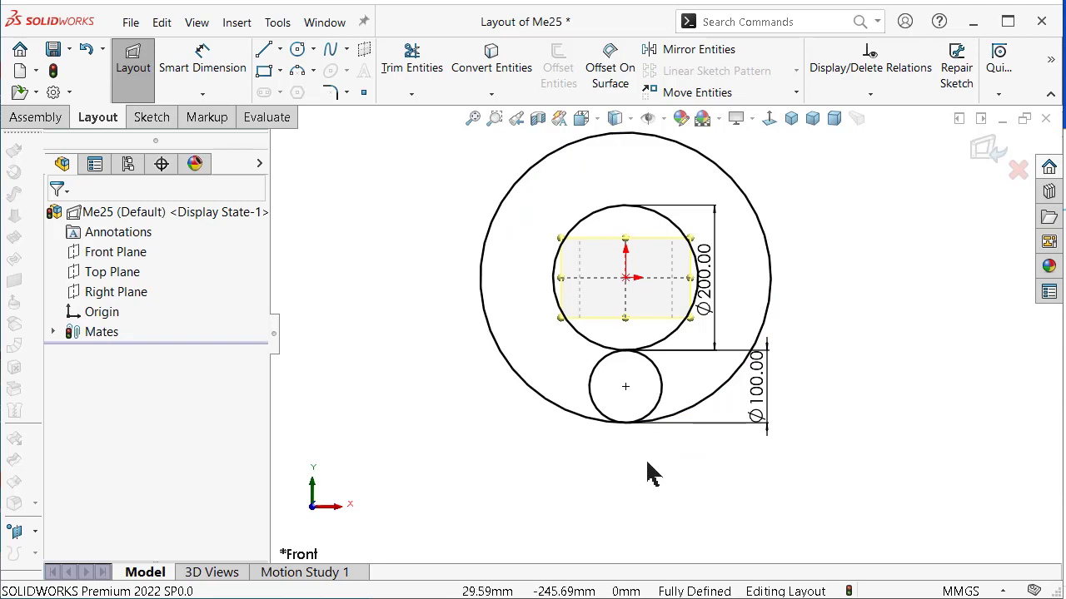
# Convert the three circles to construction geometry and reposition the Ø100 and Ø200 dimensions.
pyautogui.moveTo(623, 412); pyautogui.dragTo(624, 316)
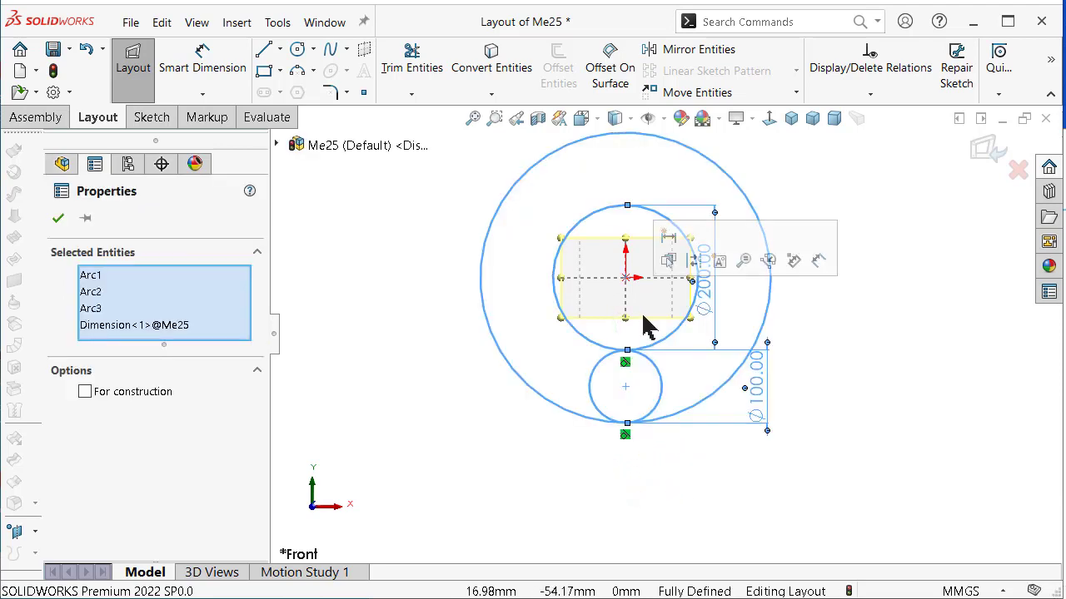
pyautogui.click(694, 263)
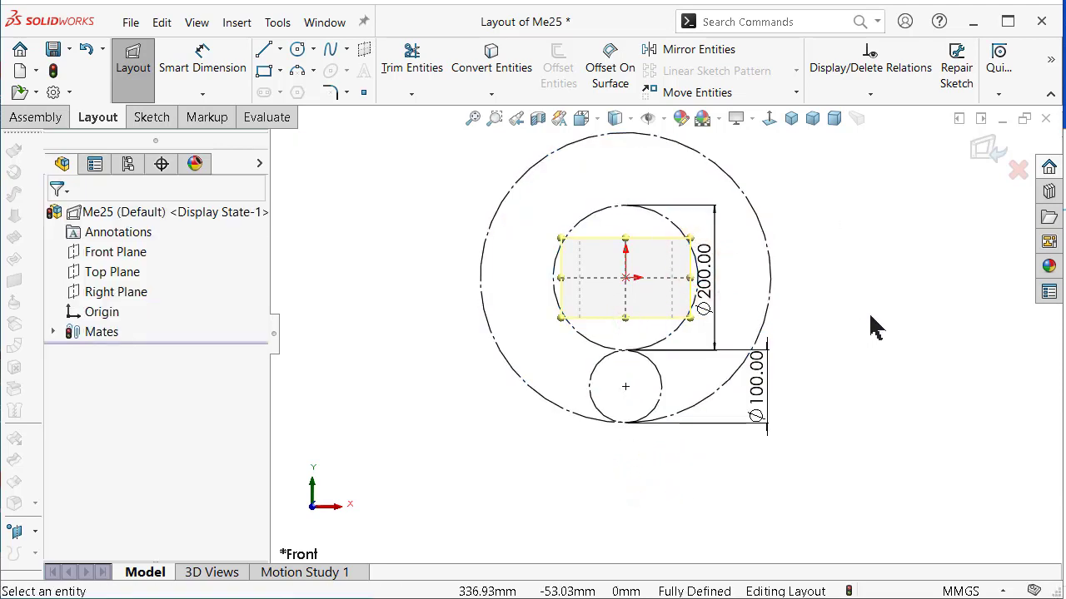
pyautogui.scroll(-2, 706, 325)
pyautogui.moveTo(765, 409); pyautogui.dragTo(723, 462)
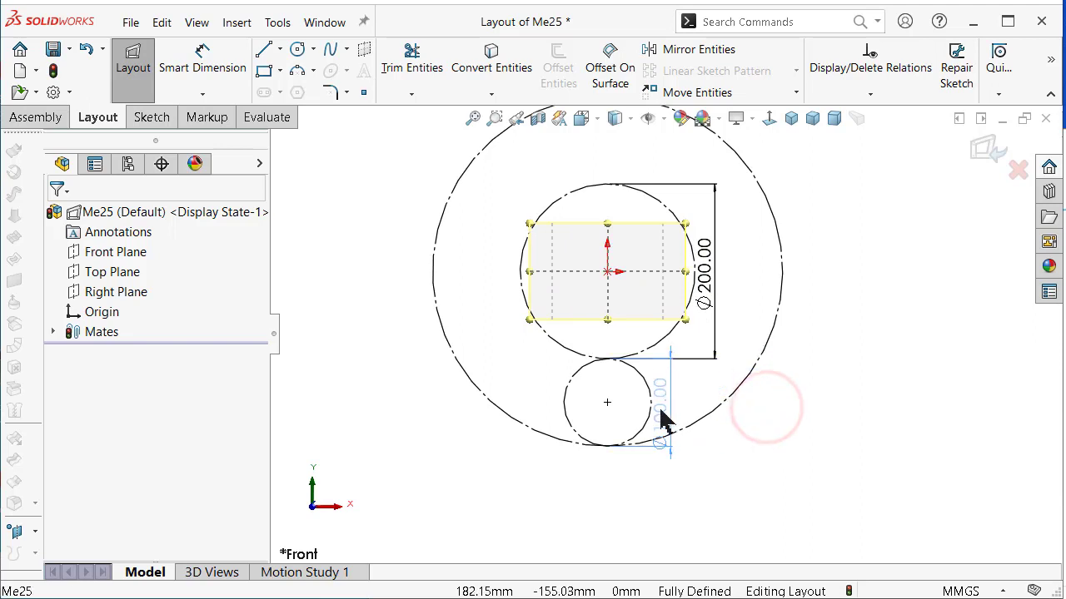
pyautogui.moveTo(726, 526); pyautogui.dragTo(726, 526)
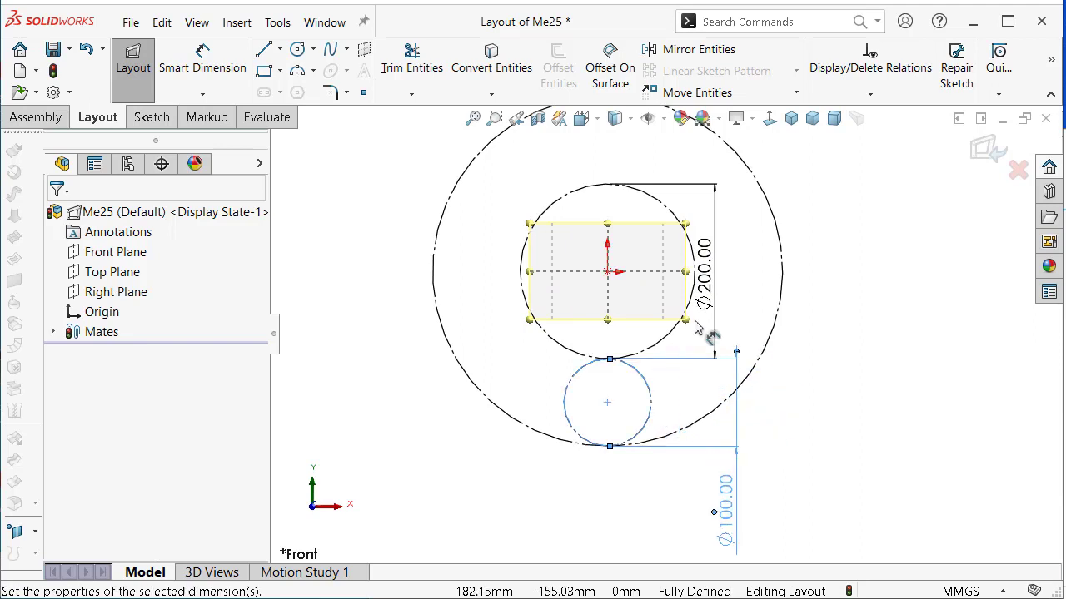
pyautogui.moveTo(723, 290)
pyautogui.mouseDown()
pyautogui.moveTo(839, 298)
pyautogui.moveTo(834, 279)
pyautogui.mouseUp()
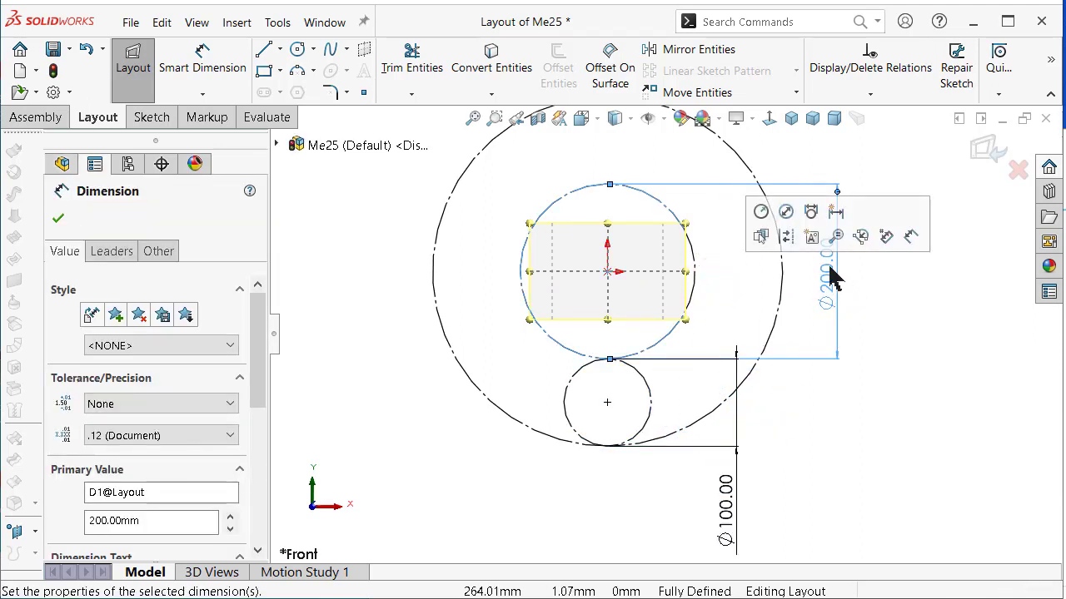
pyautogui.click(882, 354)
pyautogui.scroll(1, 832, 341)
pyautogui.scroll(1, 828, 348)
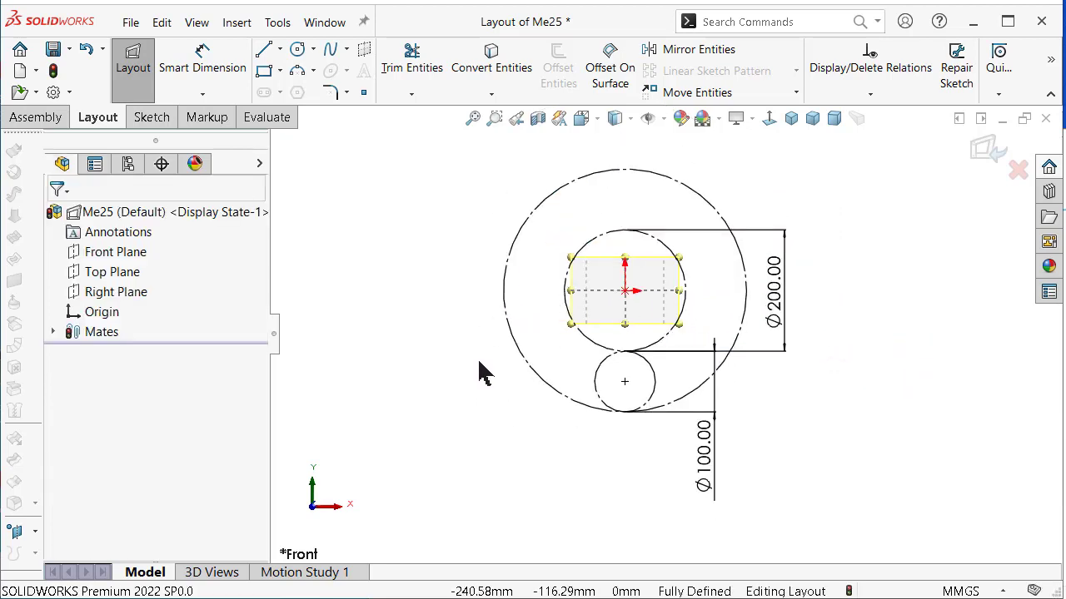
# Give the outer circle a driven Ø400 dimension at the left and exit the layout.
pyautogui.press('s')
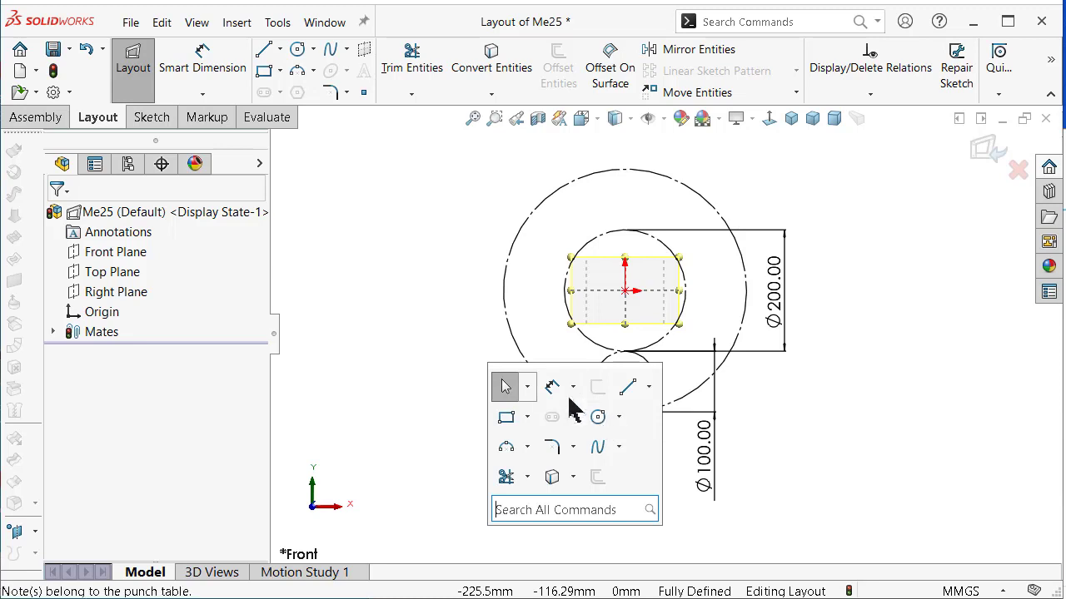
pyautogui.click(554, 388)
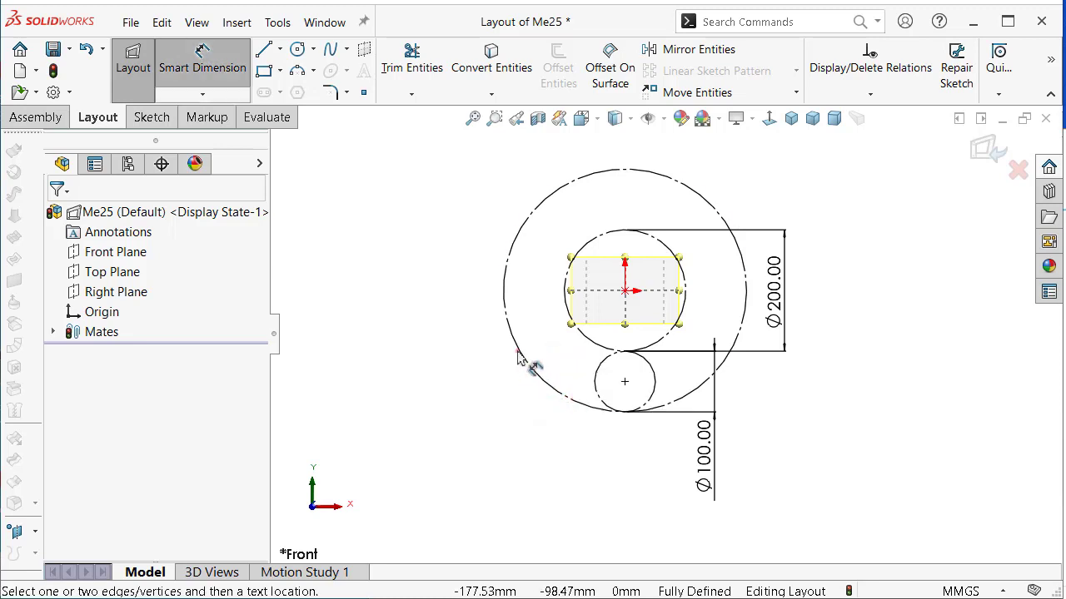
pyautogui.click(520, 358)
pyautogui.click(428, 328)
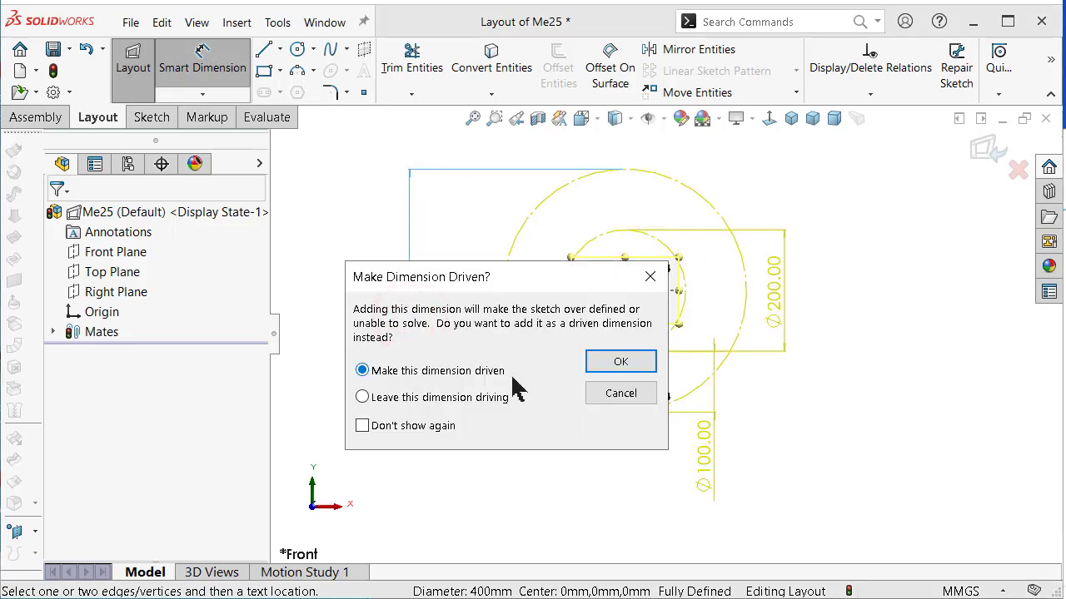
pyautogui.click(621, 362)
pyautogui.moveTo(376, 309); pyautogui.dragTo(408, 317)
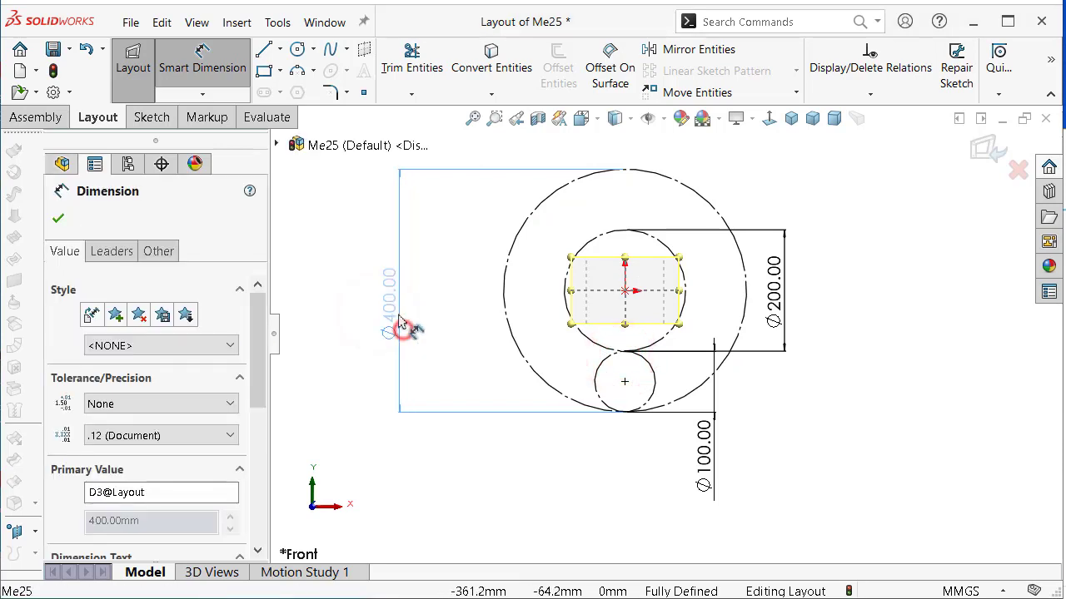
pyautogui.click(354, 306)
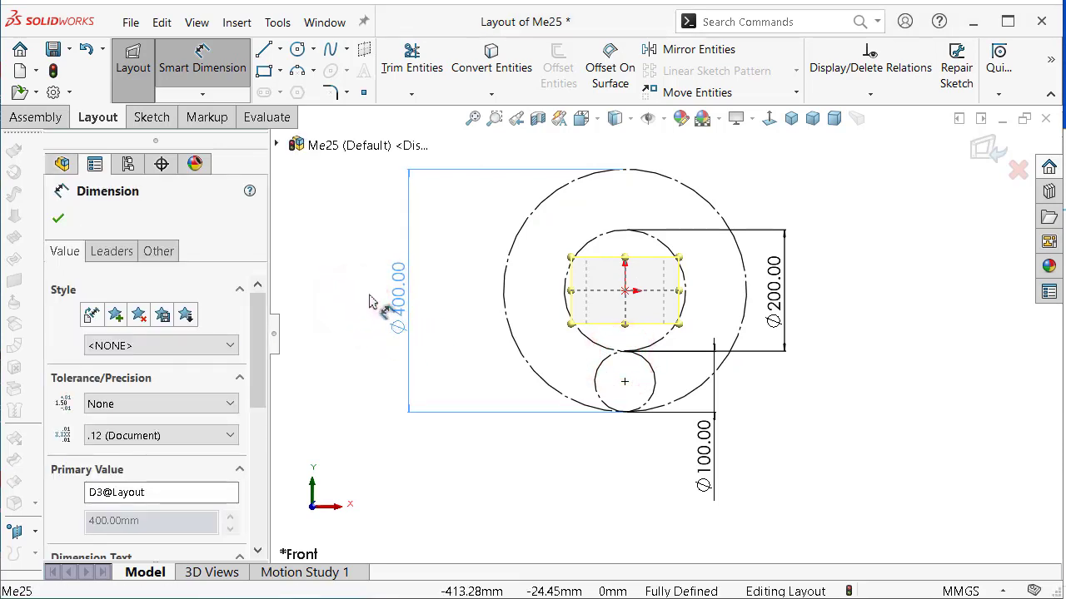
pyautogui.press('Escape')
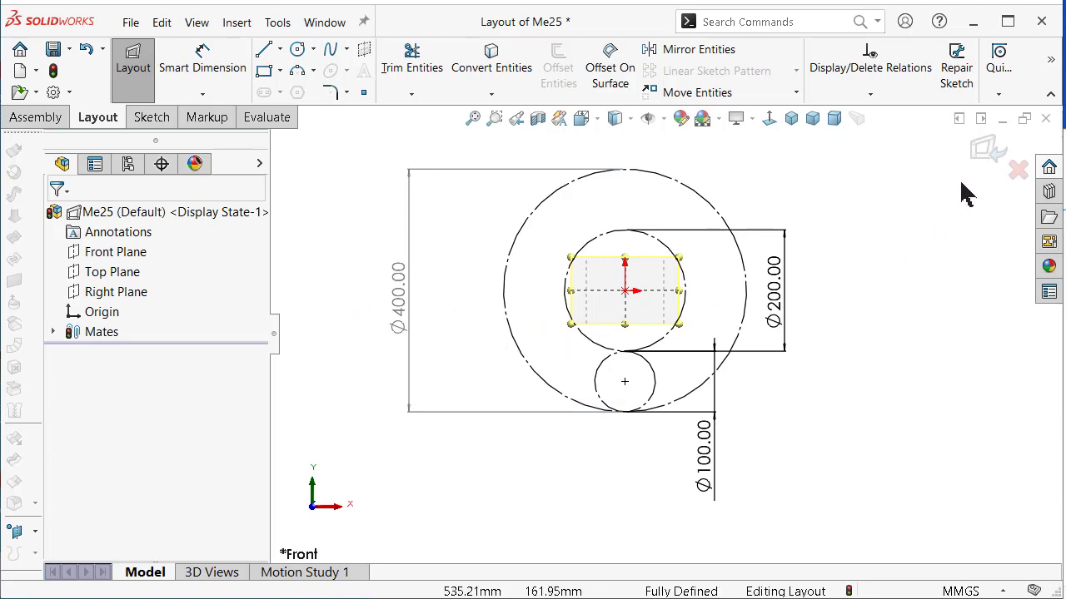
pyautogui.click(982, 152)
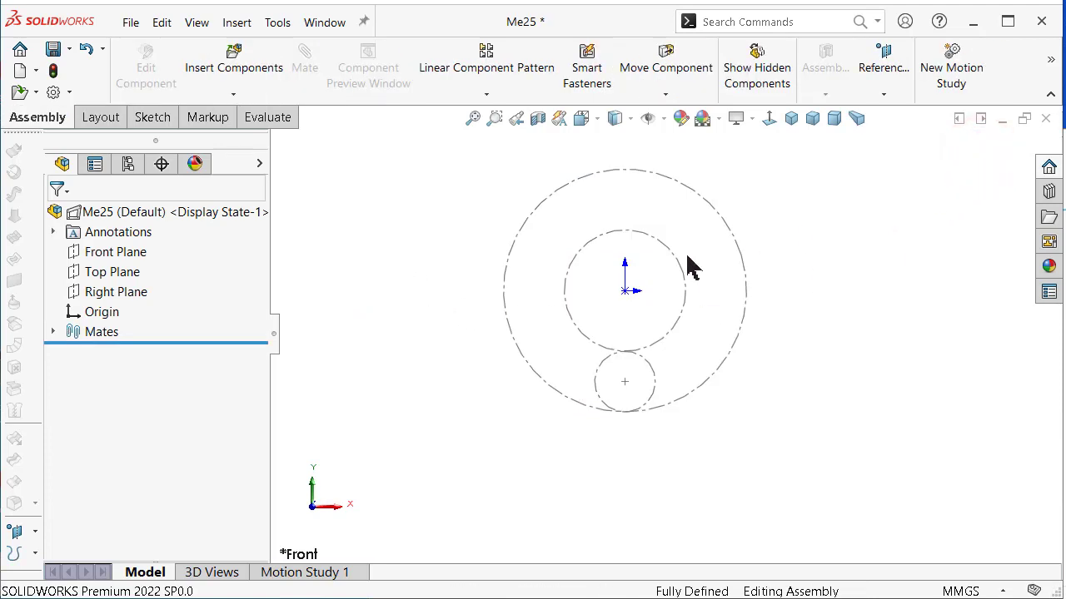
# Reopen the Me25 layout with Edit Layout and expand Power Transmission in the Design Library.
pyautogui.rightClick(131, 215)
pyautogui.click(235, 539)
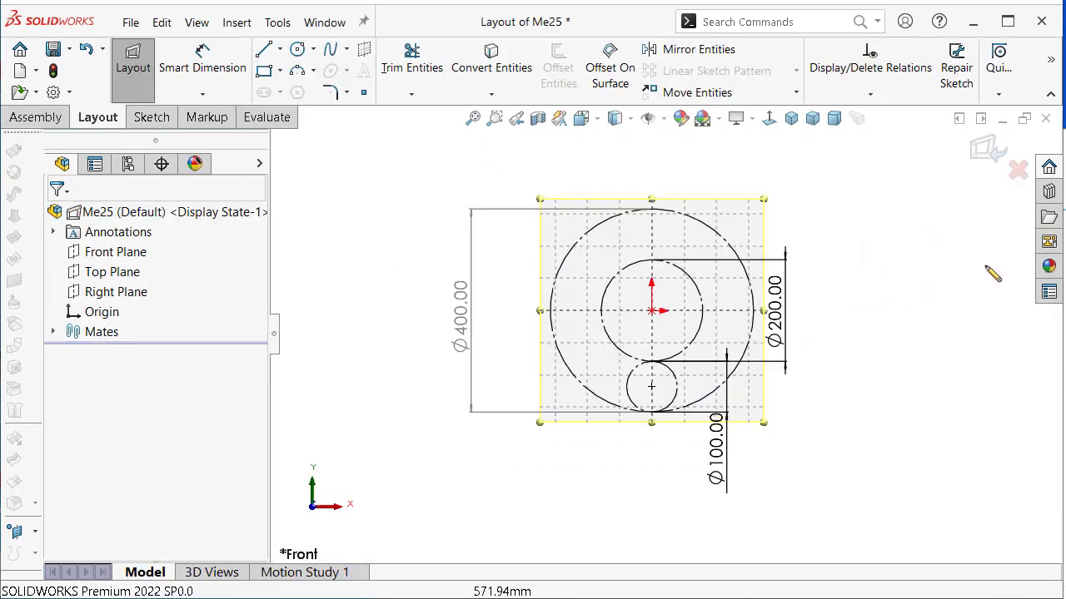
pyautogui.click(1048, 193)
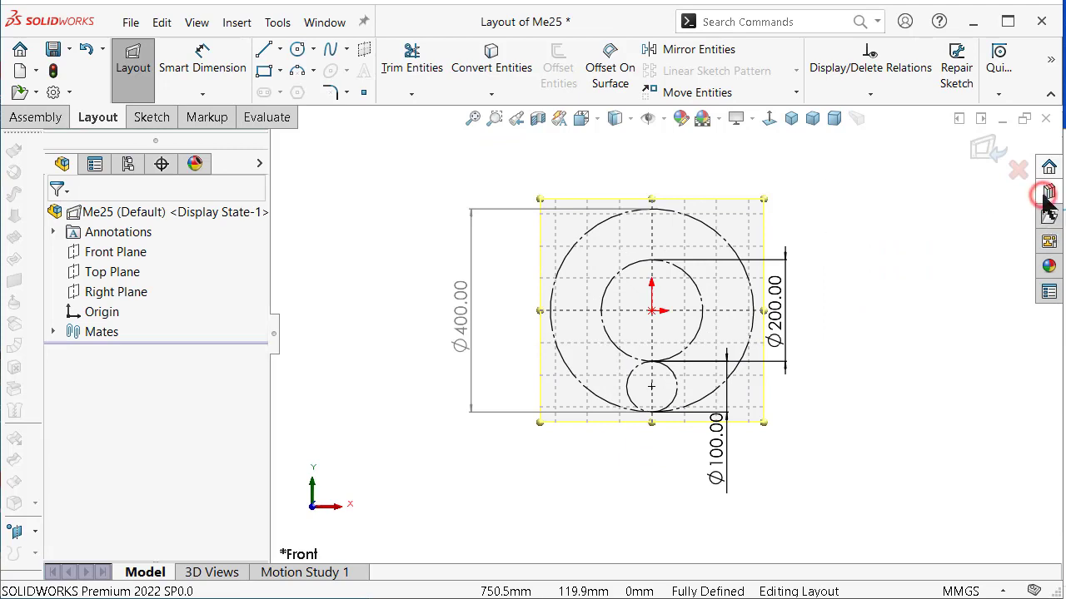
pyautogui.click(757, 172)
# Open the Gears folder in the Design Library to list the gear parts.
pyautogui.doubleClick(872, 466)
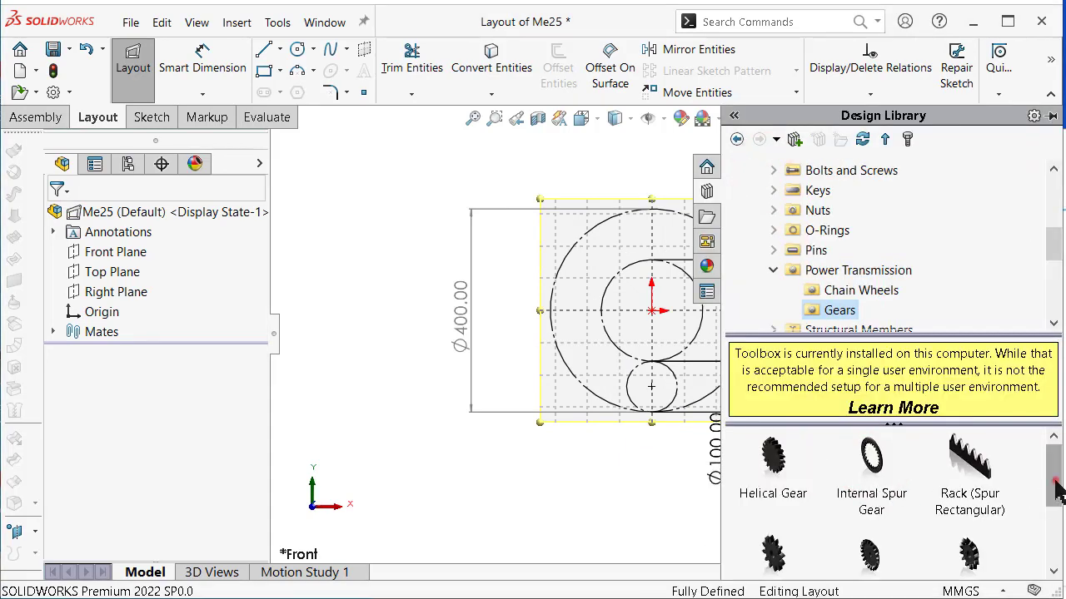
pyautogui.moveTo(1056, 492); pyautogui.dragTo(1059, 512)
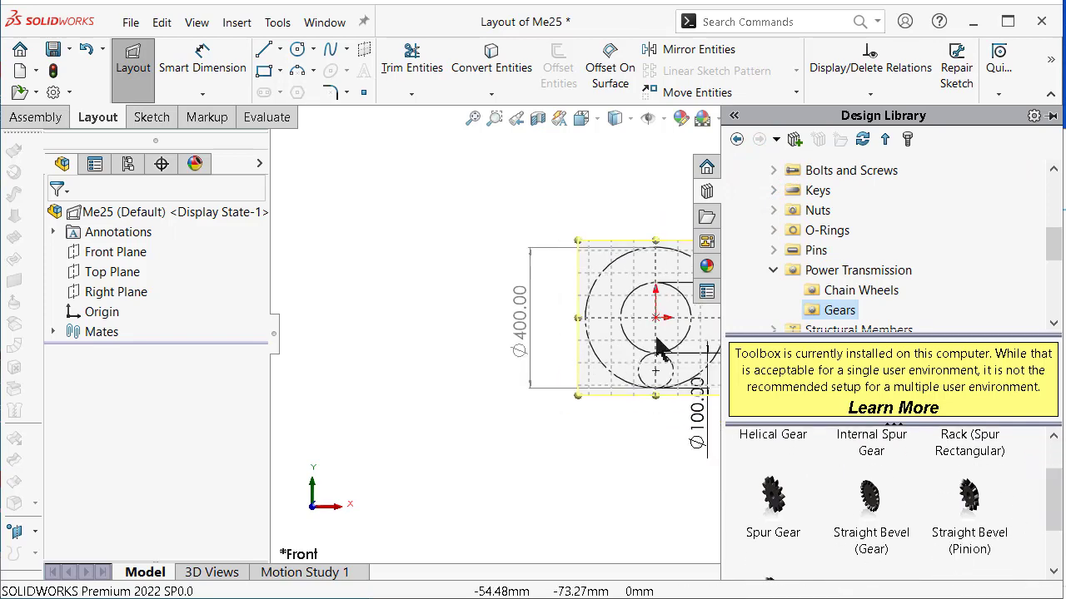
pyautogui.scroll(3, 694, 333)
pyautogui.scroll(-2, 691, 333)
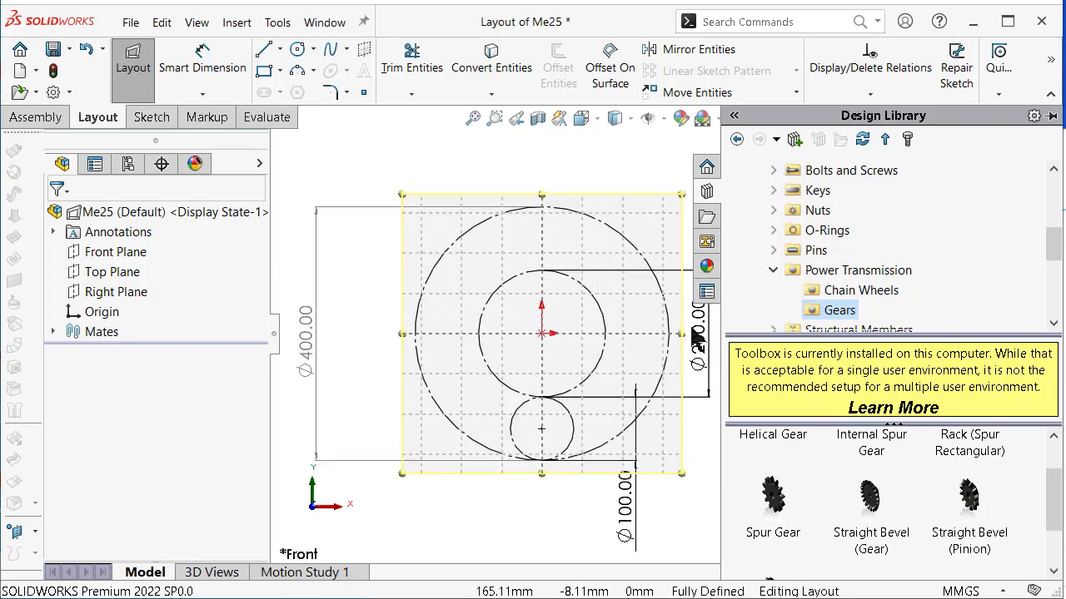
pyautogui.scroll(-2, 692, 333)
pyautogui.scroll(3, 688, 354)
# Nudge the Ø100 dimension text slightly to the right in the layout.
pyautogui.click(679, 362)
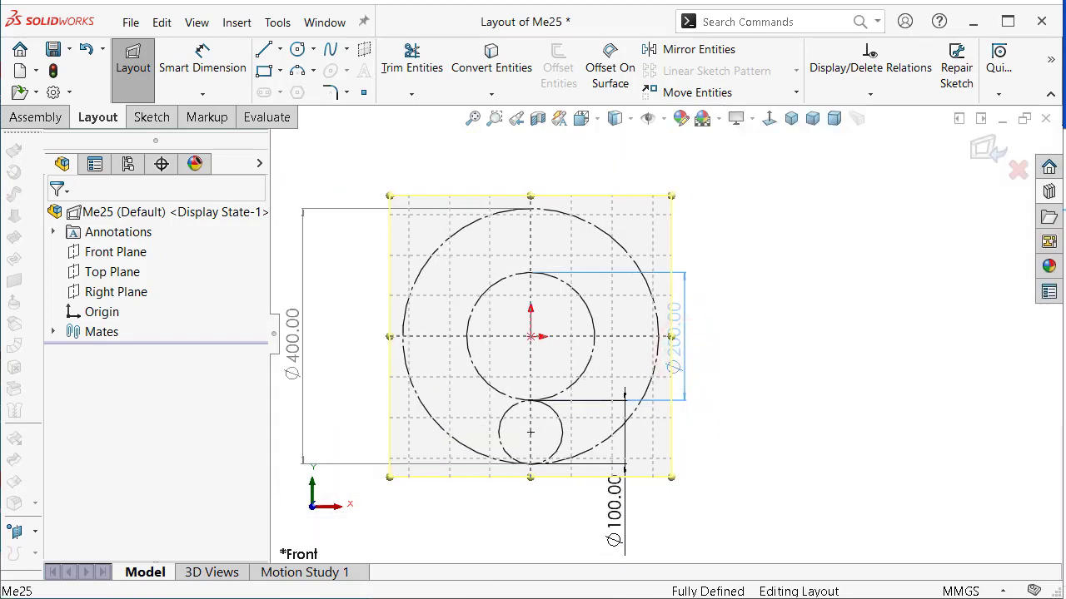
pyautogui.moveTo(613, 516); pyautogui.dragTo(732, 449)
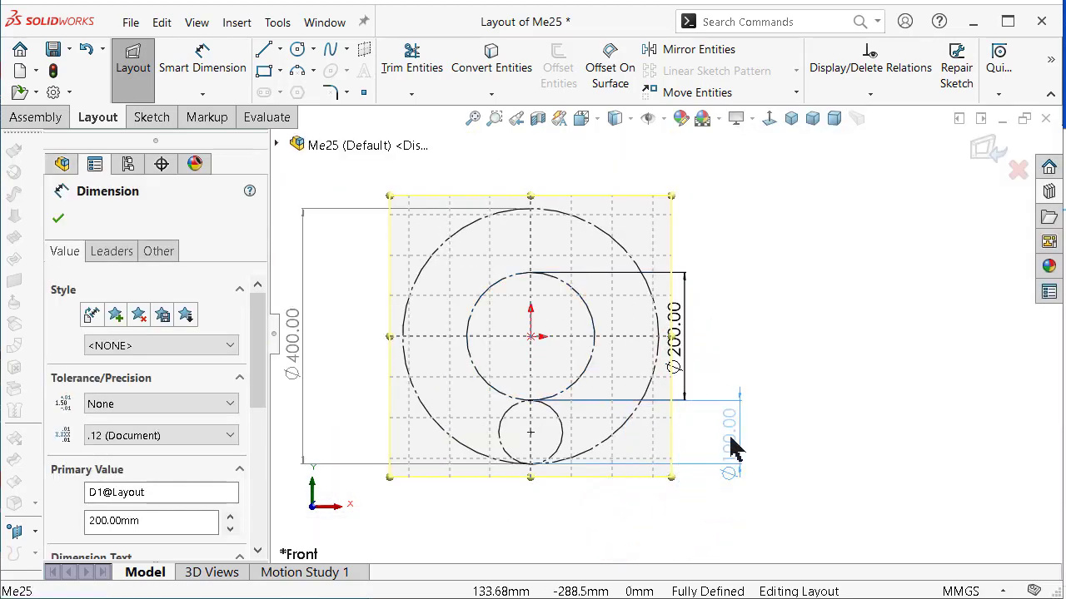
pyautogui.moveTo(701, 500)
pyautogui.mouseDown()
pyautogui.moveTo(660, 505)
pyautogui.moveTo(657, 515)
pyautogui.mouseUp()
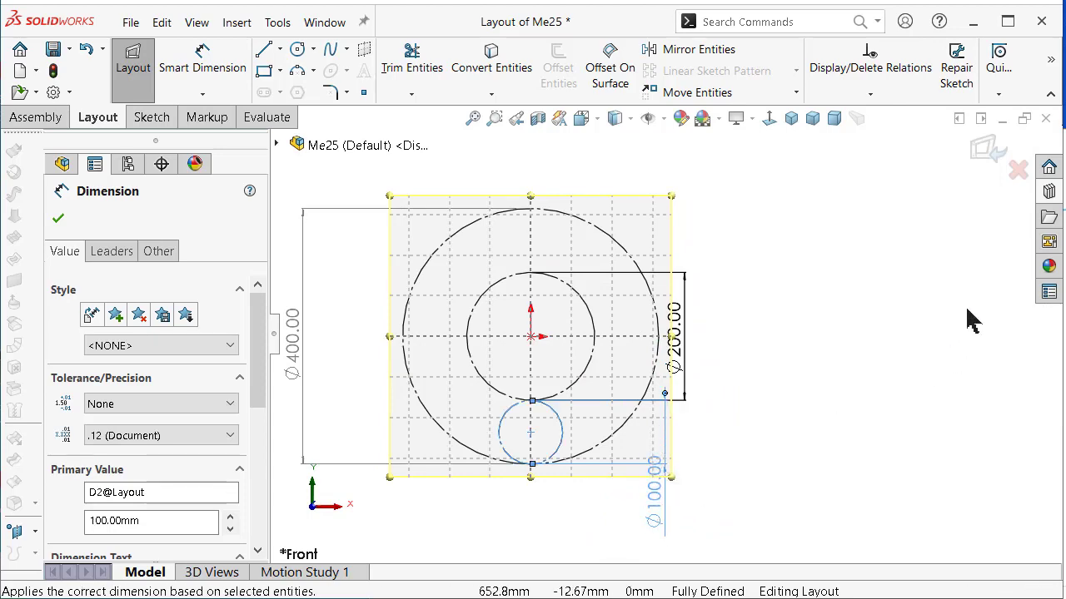
pyautogui.click(1048, 193)
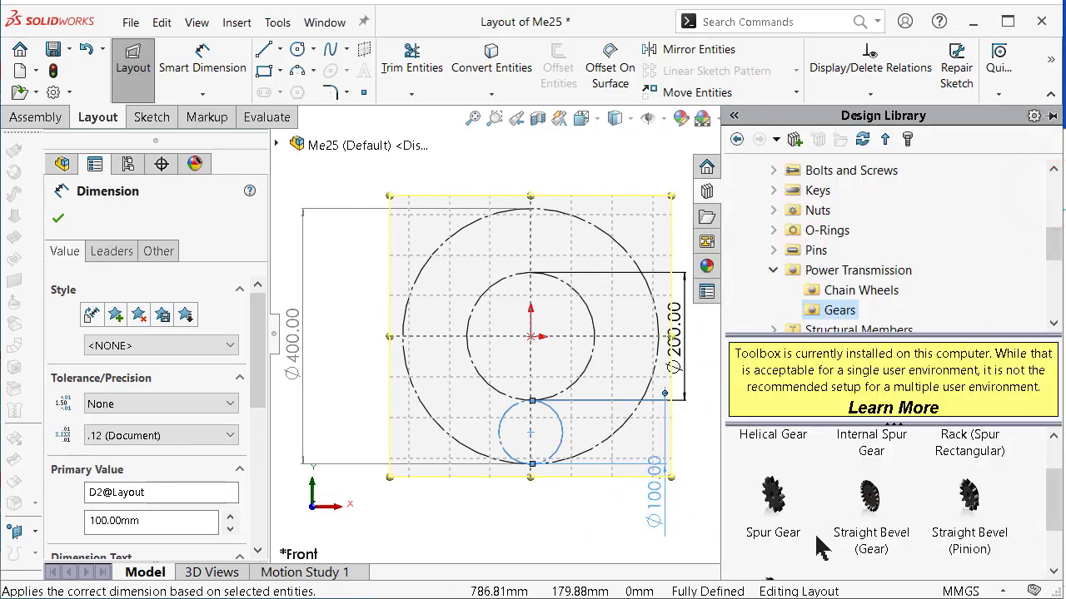
# Drop a Spur Gear at the layout centre: module 10, 20 teeth, 40 face width, 40 shaft.
pyautogui.moveTo(767, 515)
pyautogui.mouseDown()
pyautogui.moveTo(605, 388)
pyautogui.moveTo(618, 320)
pyautogui.mouseUp()
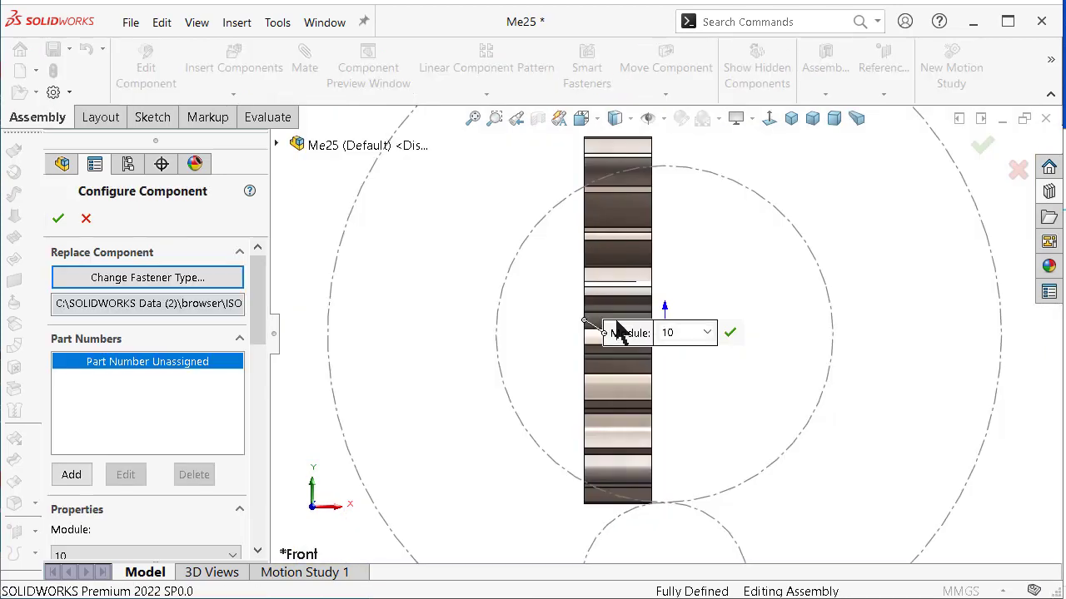
pyautogui.click(703, 341)
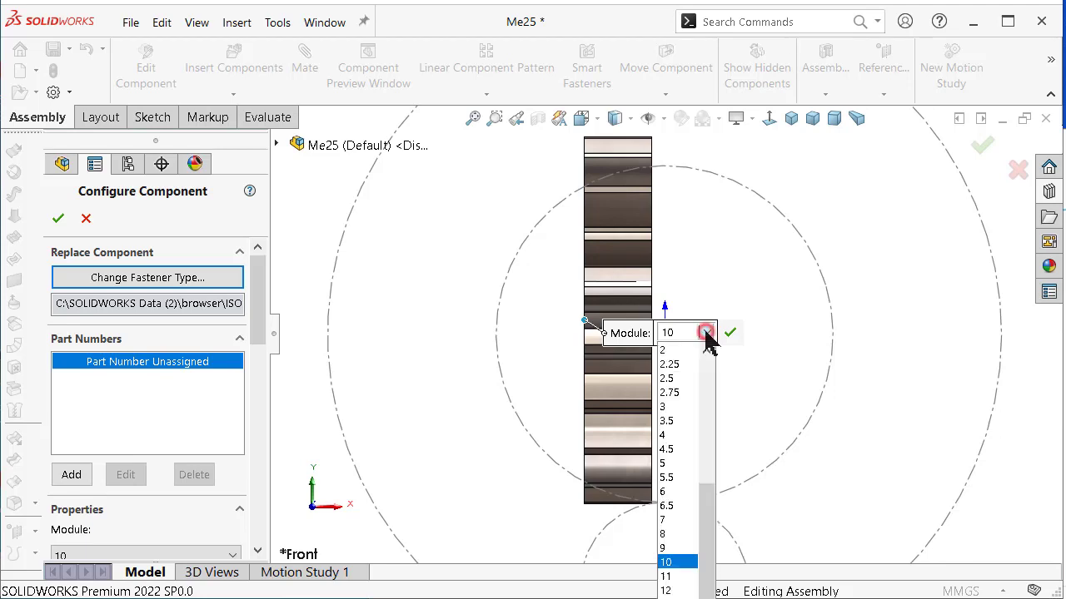
pyautogui.click(706, 335)
pyautogui.moveTo(258, 312); pyautogui.dragTo(275, 391)
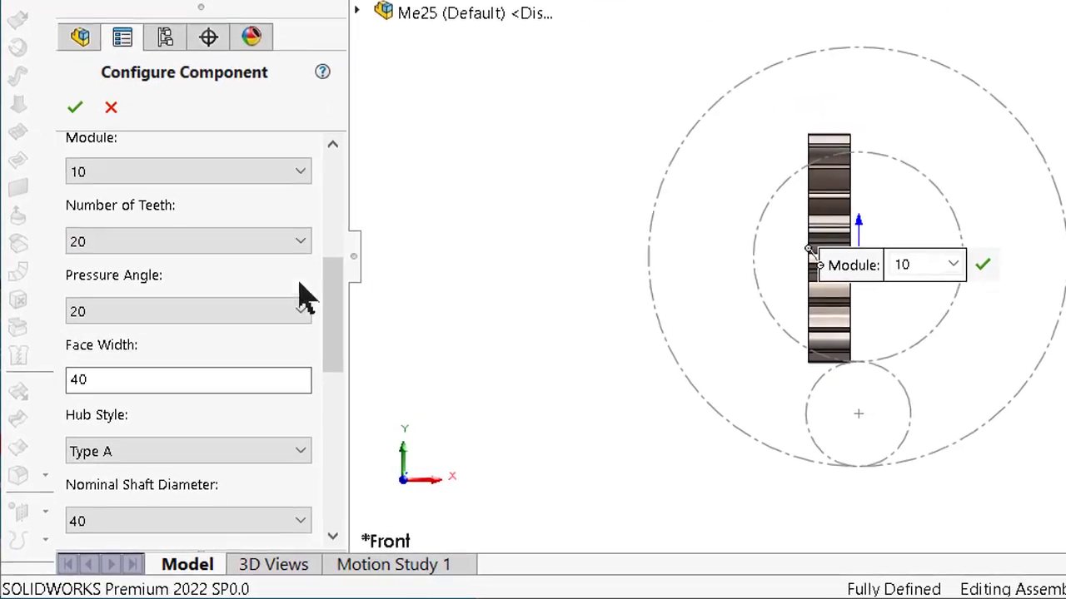
pyautogui.click(77, 241)
pyautogui.click(90, 260)
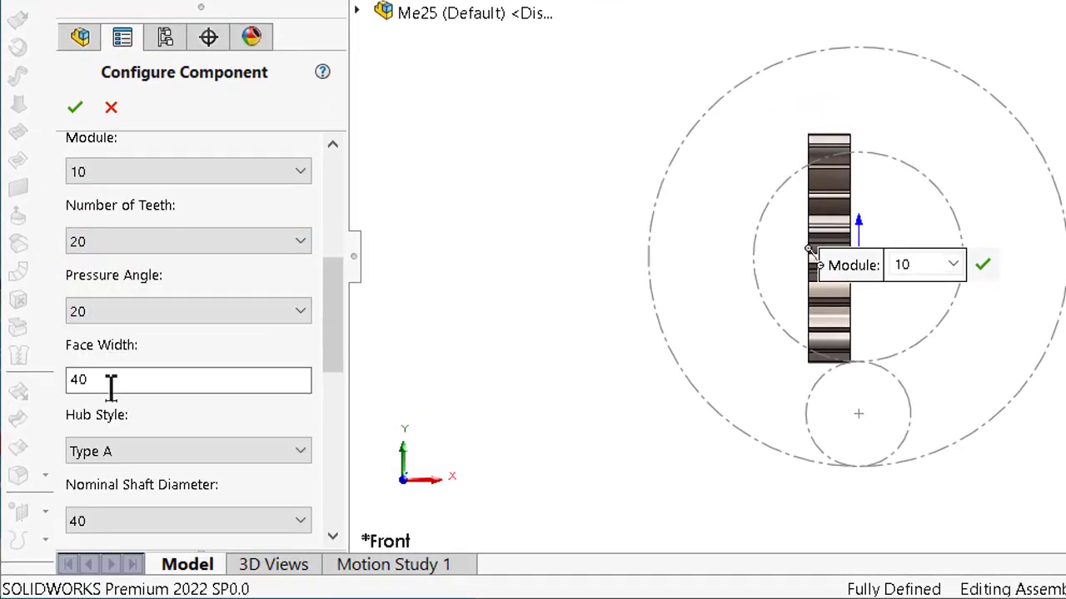
pyautogui.moveTo(333, 337); pyautogui.dragTo(333, 388)
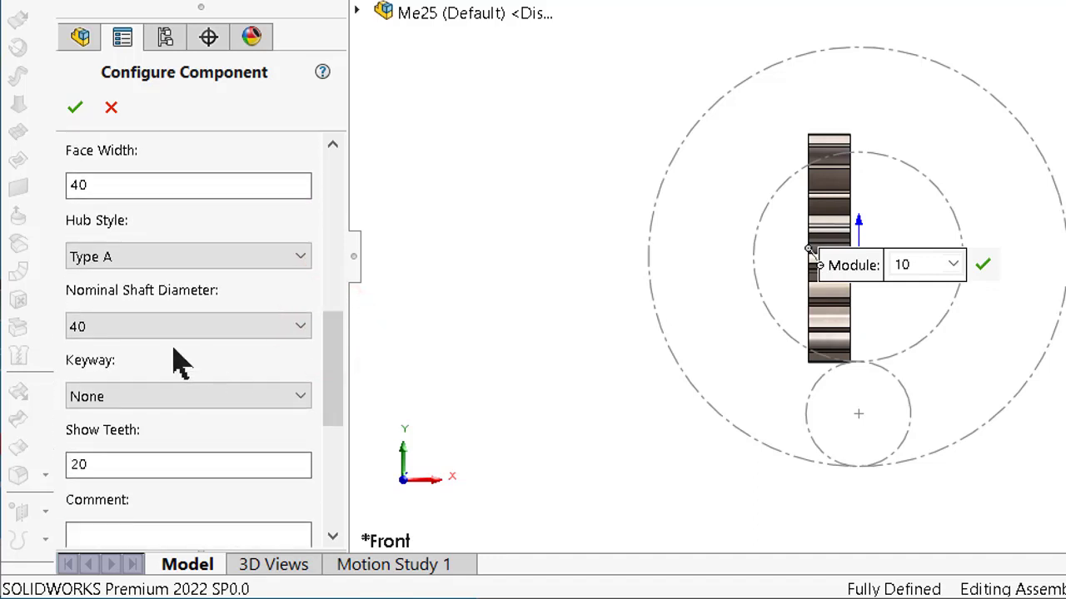
pyautogui.click(158, 324)
pyautogui.click(158, 325)
pyautogui.moveTo(333, 400)
pyautogui.mouseDown()
pyautogui.moveTo(317, 395)
pyautogui.moveTo(316, 291)
pyautogui.moveTo(337, 374)
pyautogui.mouseUp()
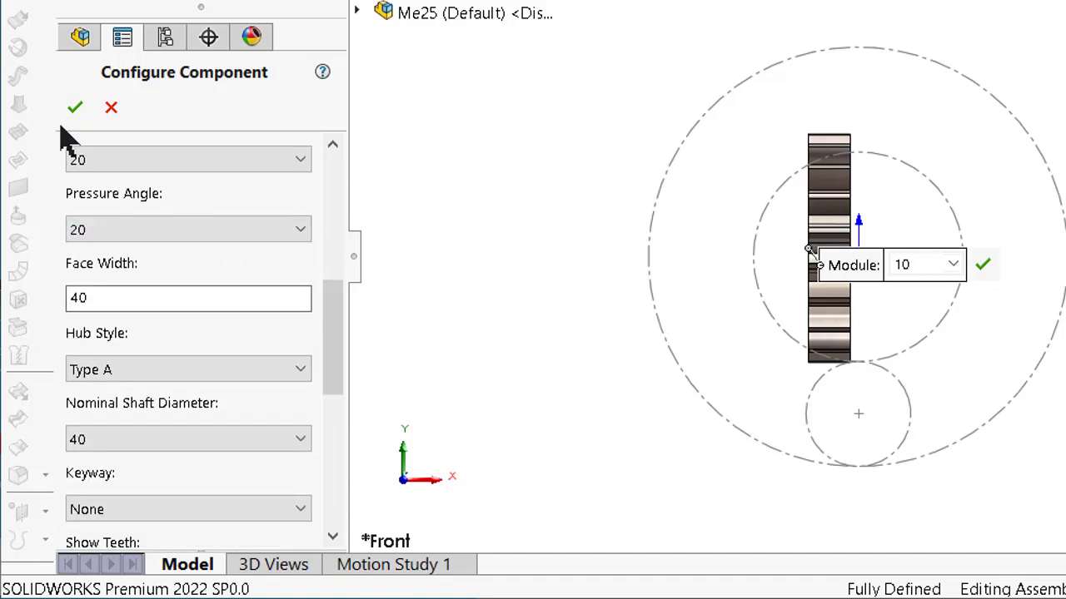
pyautogui.click(56, 219)
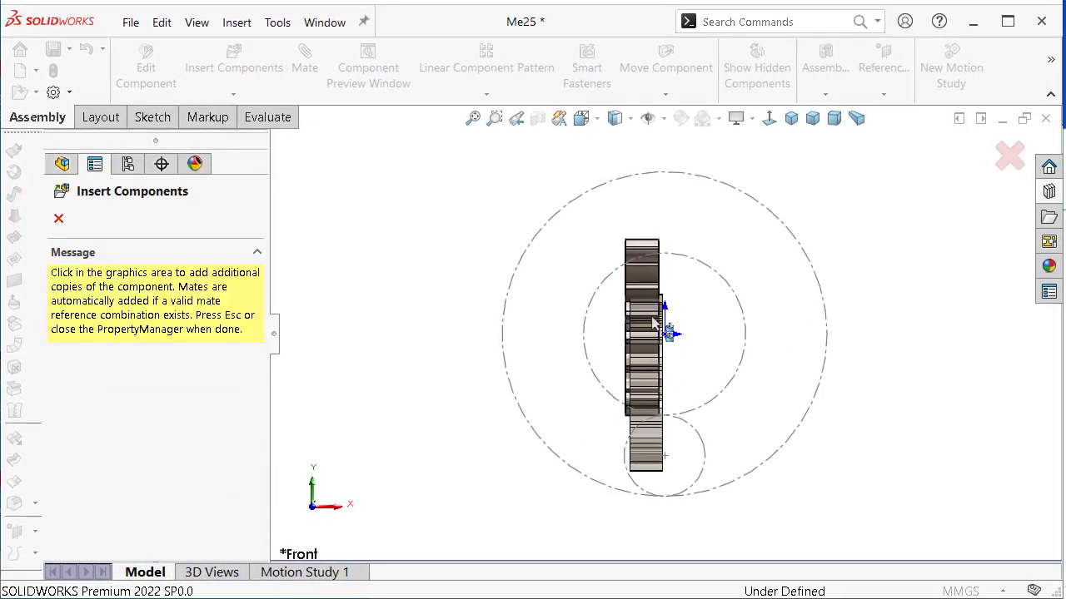
# Stop inserting gear copies and set the spur gear to Float.
pyautogui.click(1008, 157)
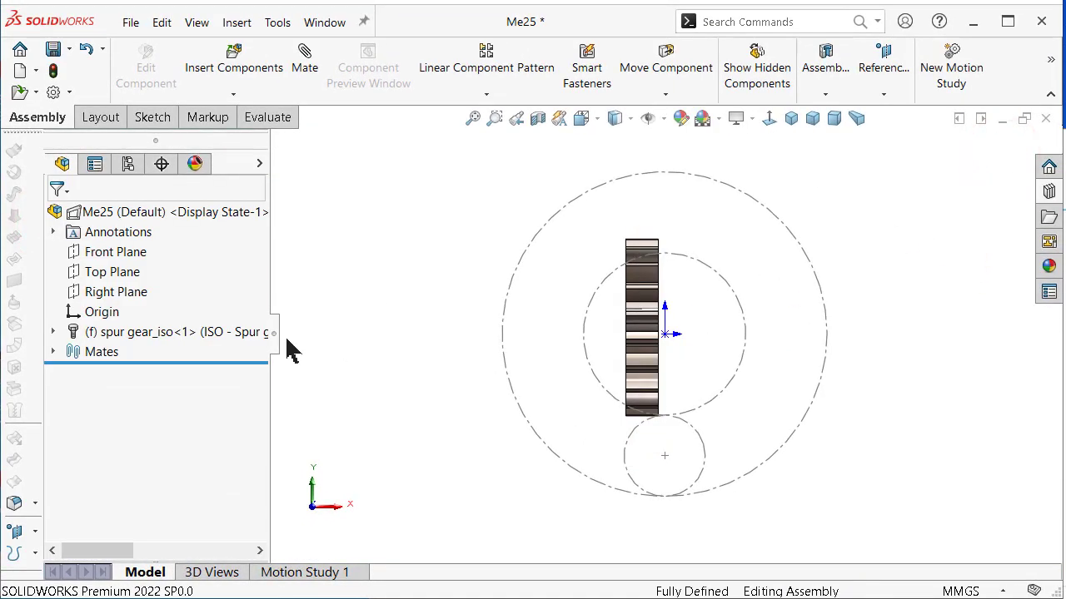
pyautogui.rightClick(190, 335)
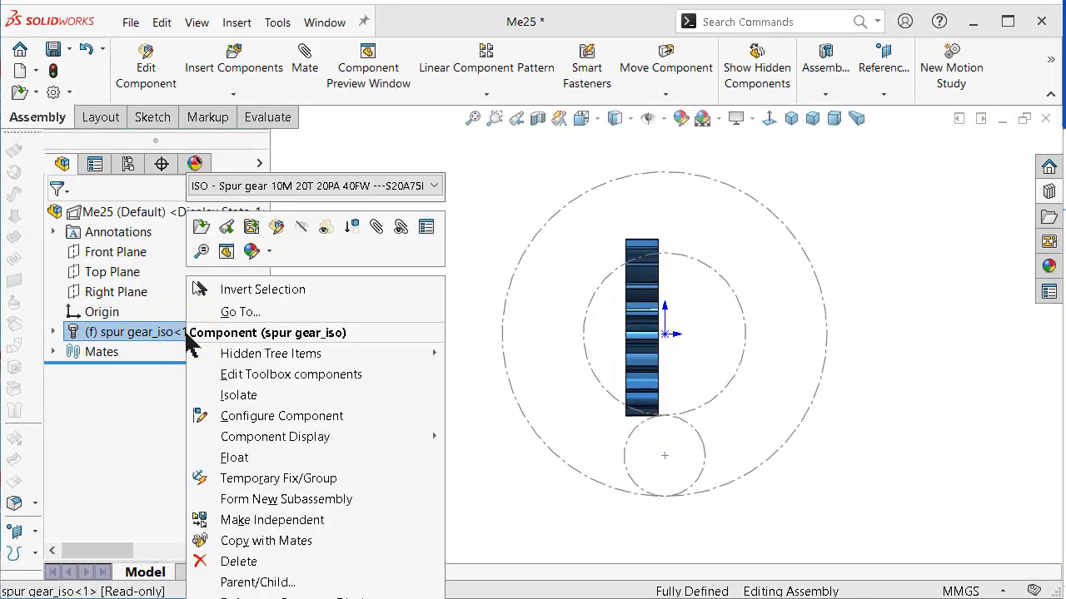
pyautogui.click(240, 457)
# Select the gear's bore face together with the central Ø200 layout circle.
pyautogui.hotkey('ctrl', '7')
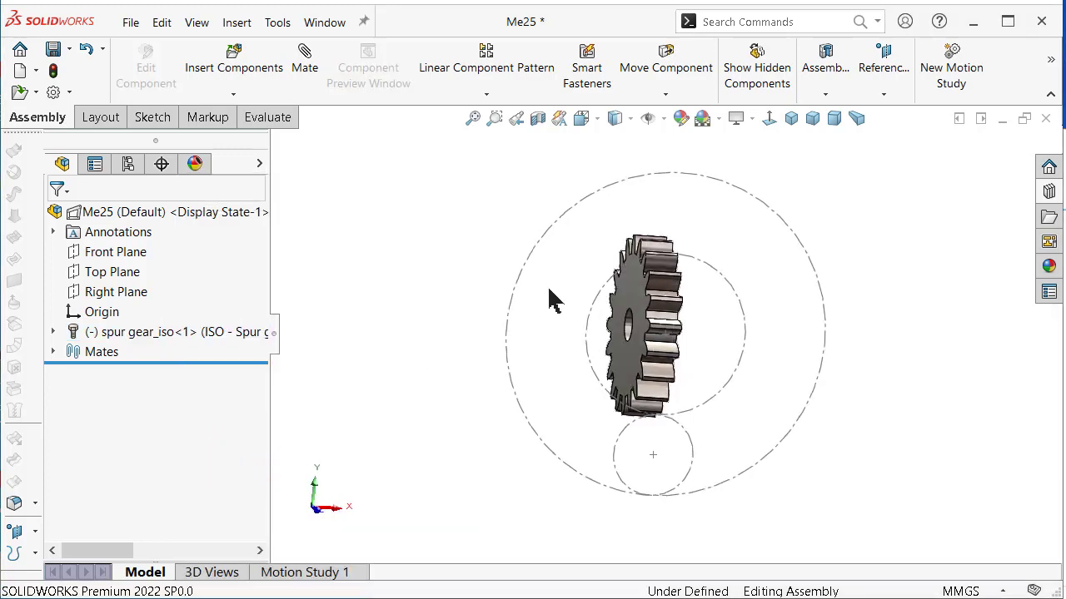
pyautogui.moveTo(546, 302)
pyautogui.mouseDown(button='middle')
pyautogui.moveTo(640, 333)
pyautogui.moveTo(641, 314)
pyautogui.mouseUp(button='middle')
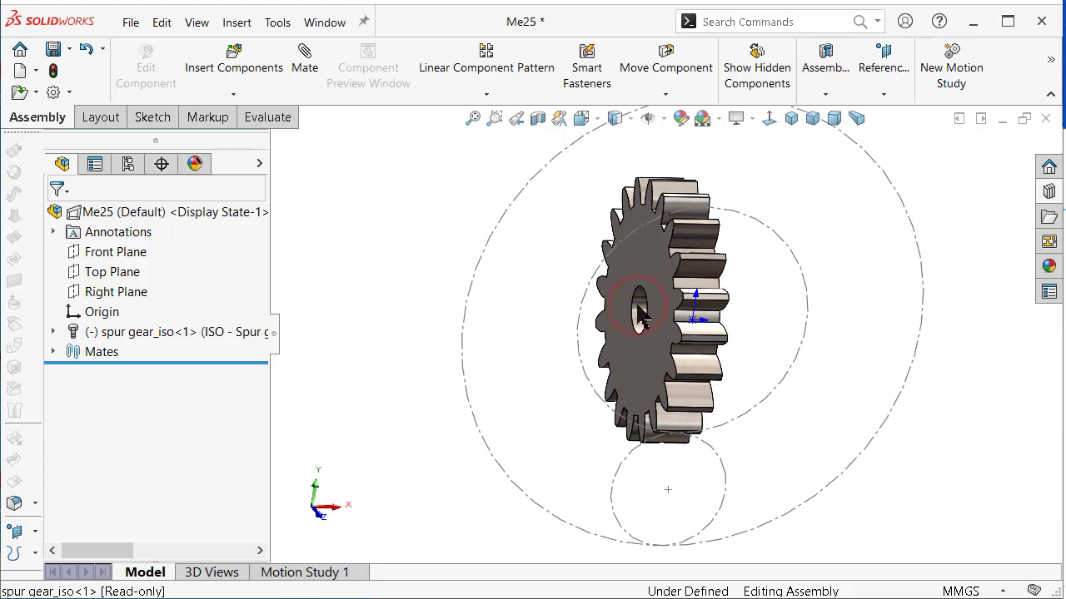
pyautogui.click(639, 315)
pyautogui.scroll(-2, 641, 315)
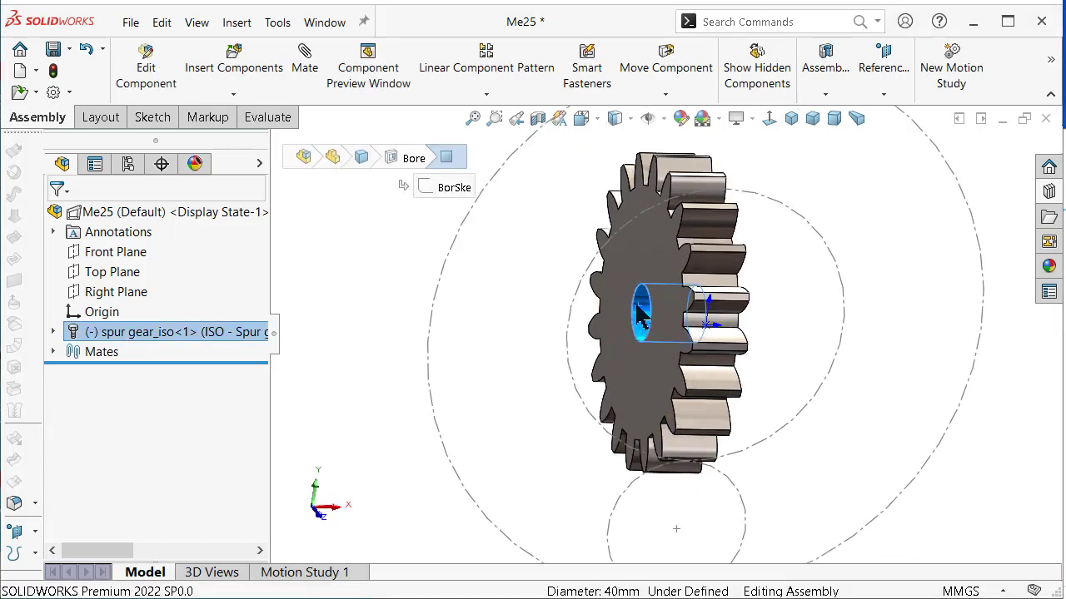
pyautogui.keyDown('ctrl'); pyautogui.click(584, 278); pyautogui.keyUp('ctrl')
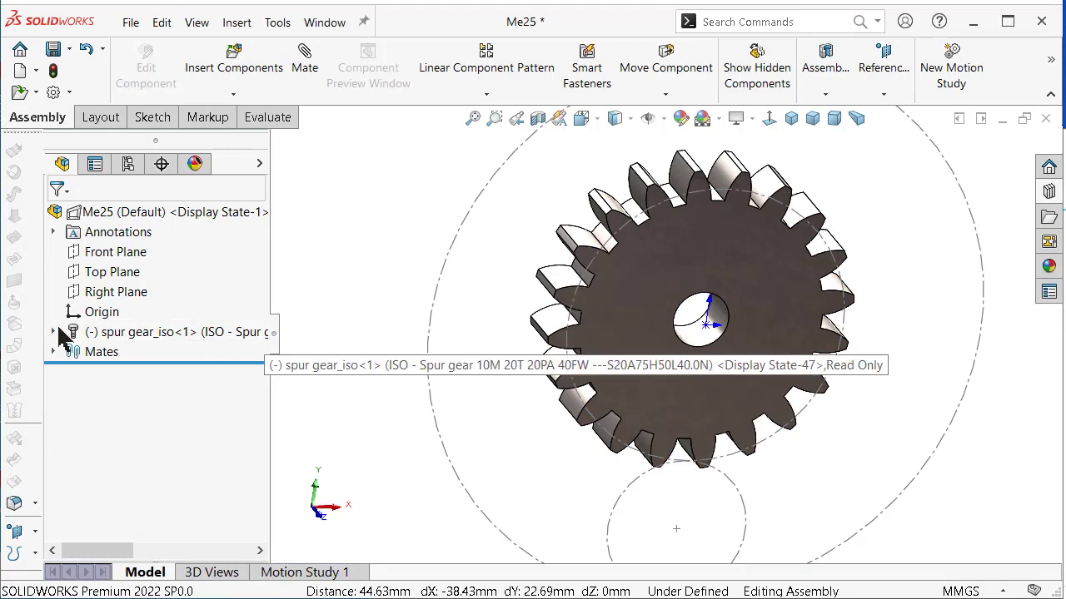
# Expand the spur gear in the tree and select its Plane3 in isometric view.
pyautogui.click(53, 331)
pyautogui.scroll(1, 595, 349)
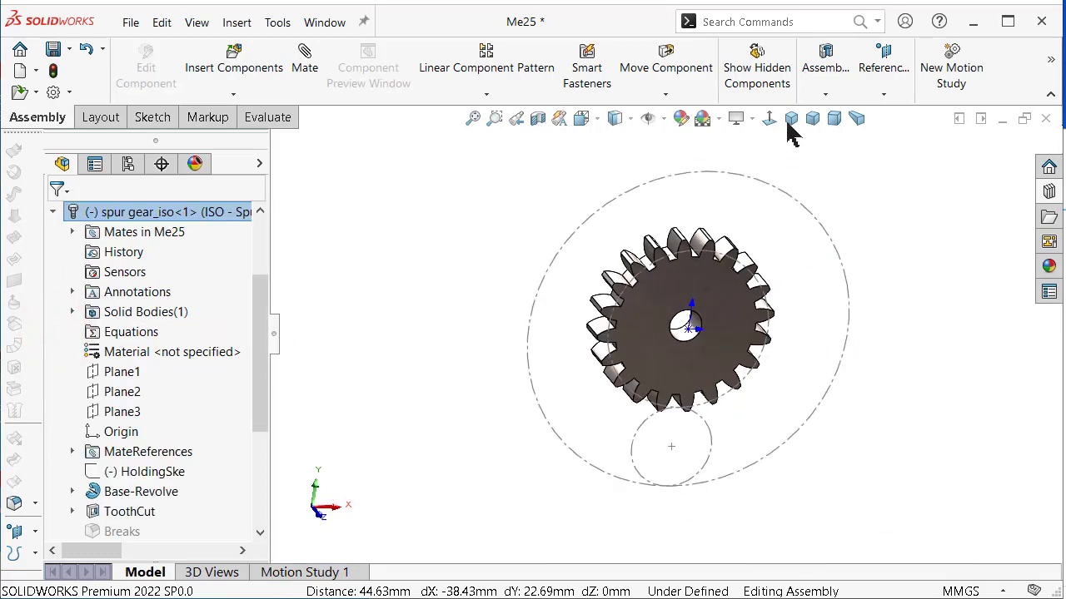
pyautogui.click(790, 120)
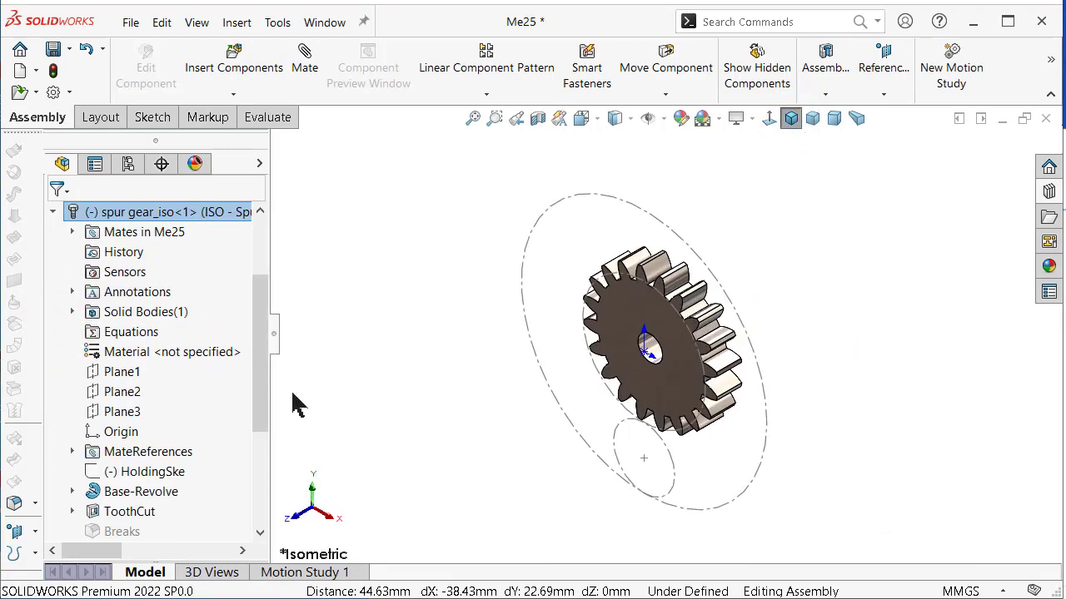
pyautogui.click(129, 414)
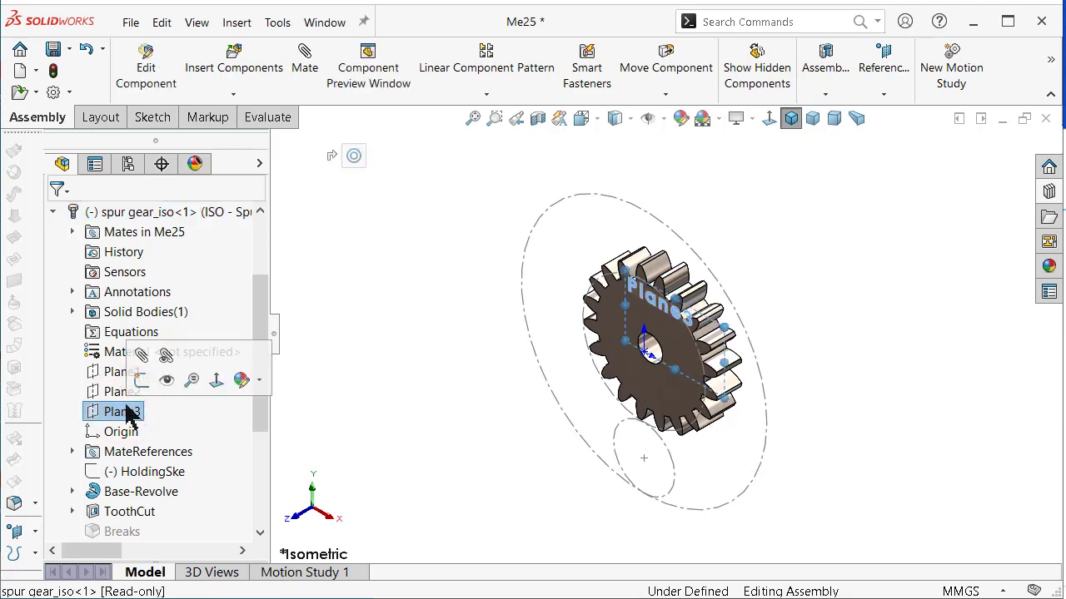
# Mate the spur gear's Plane3 coincident to the assembly Front Plane.
pyautogui.click(143, 358)
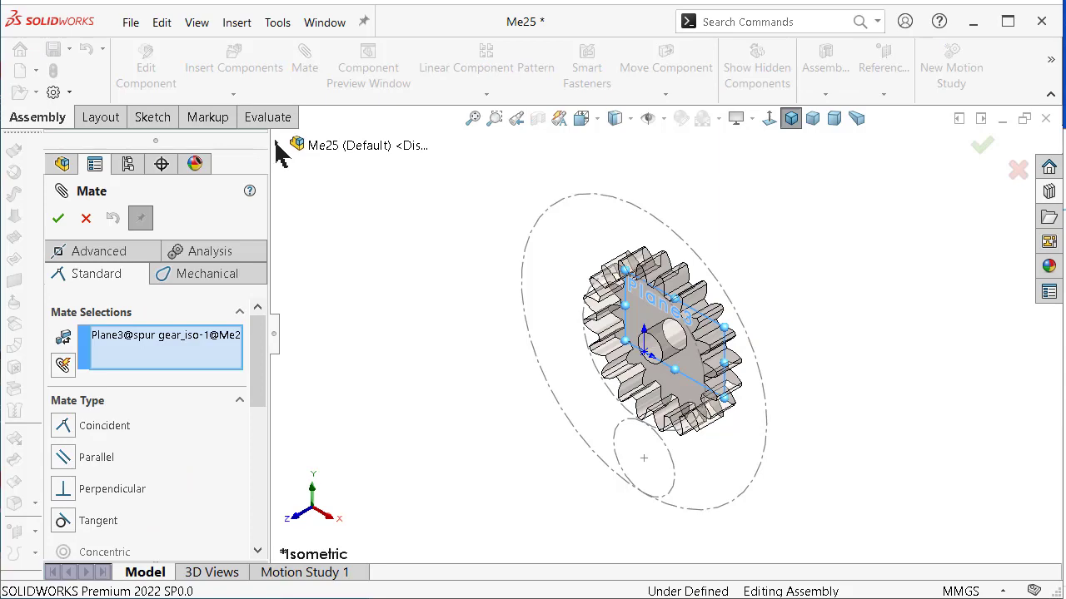
pyautogui.click(278, 145)
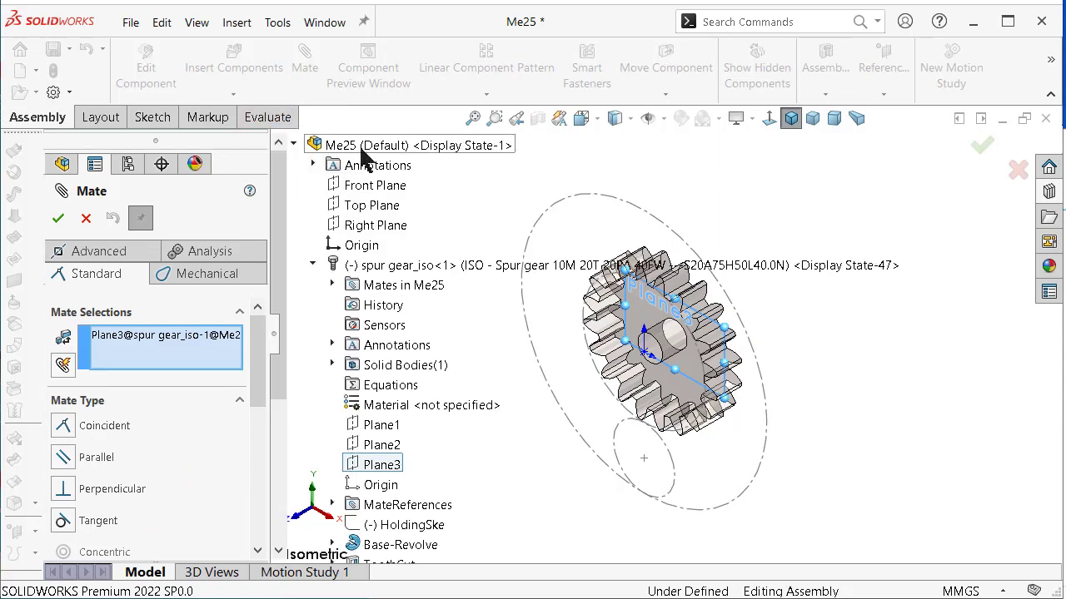
pyautogui.click(372, 190)
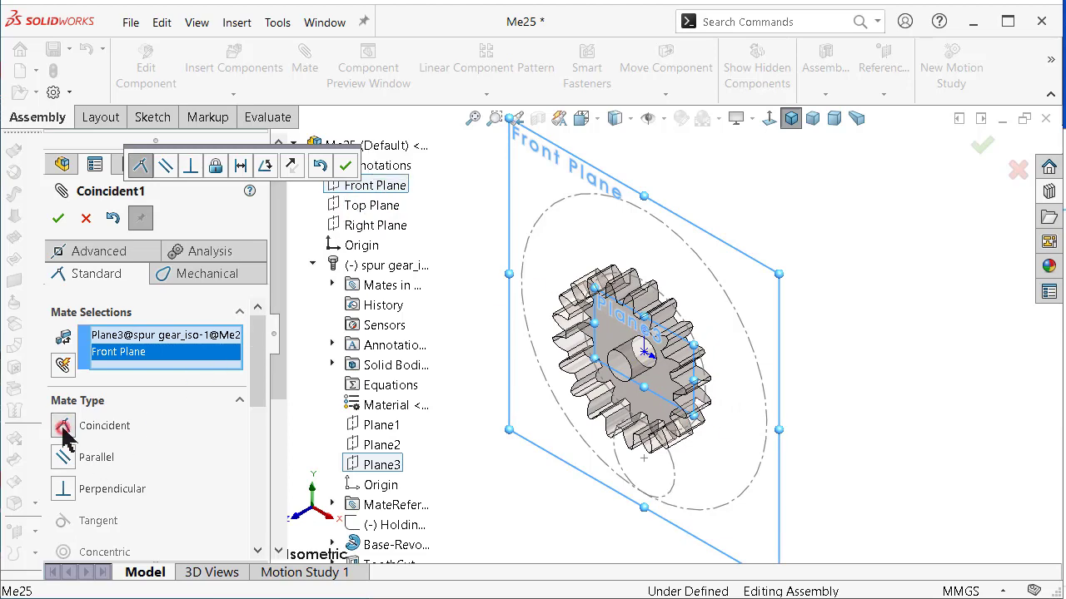
pyautogui.click(60, 219)
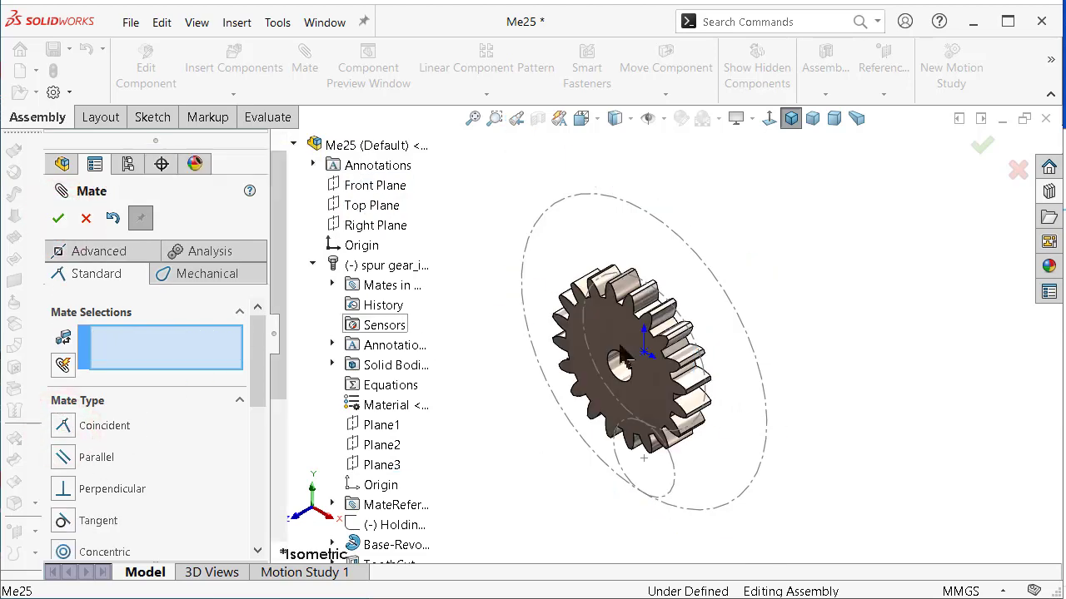
# Review the Coincident1 mate, checking the gear from the Right and Isometric views.
pyautogui.hotkey('ctrl', '4')
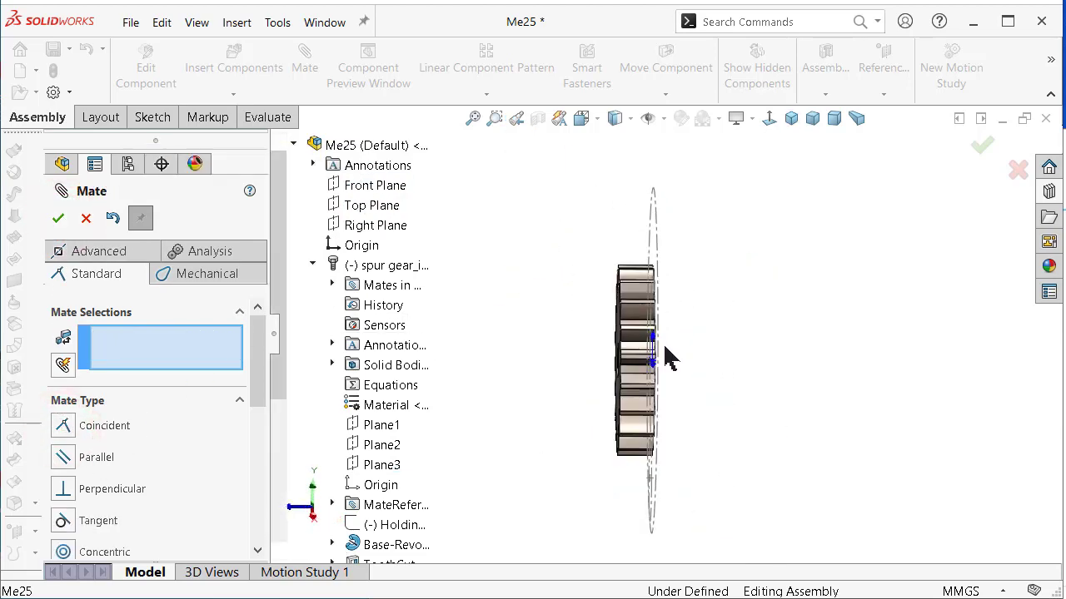
pyautogui.hotkey('ctrl', '7')
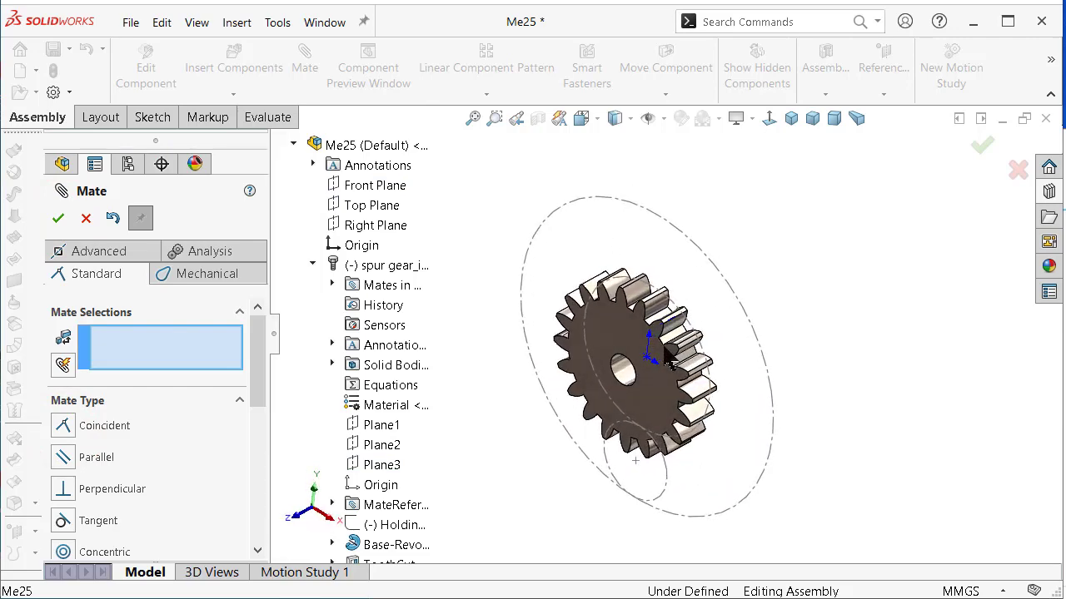
pyautogui.moveTo(257, 363); pyautogui.dragTo(274, 510)
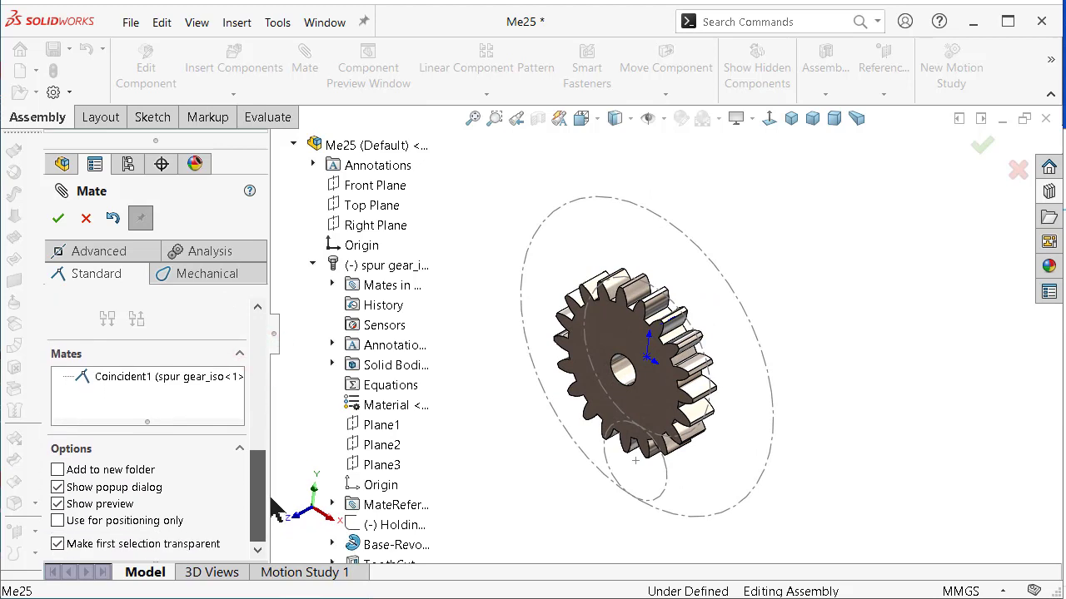
pyautogui.moveTo(280, 350)
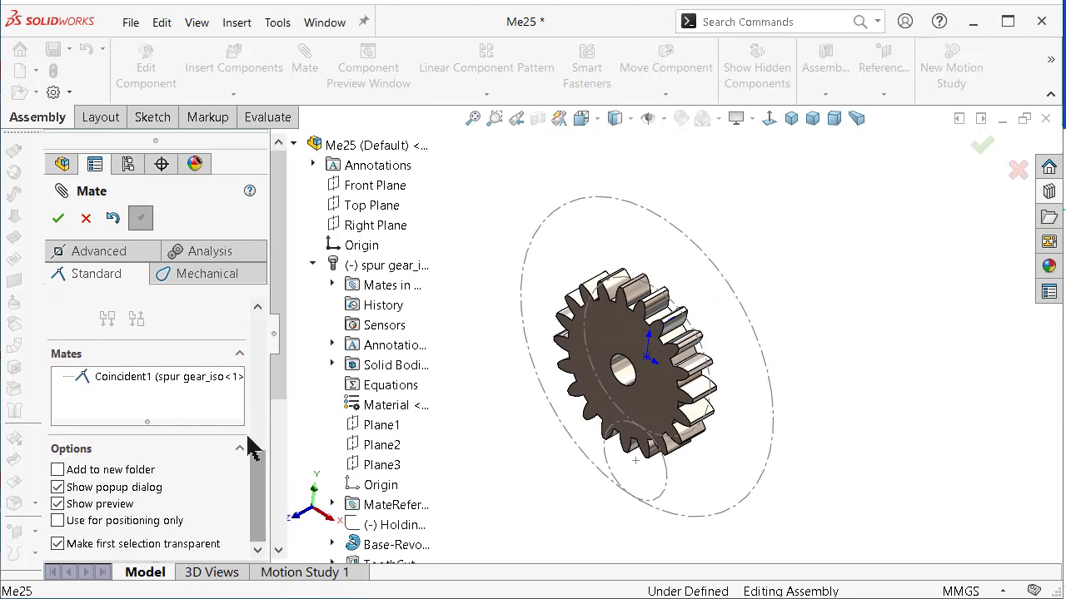
pyautogui.click(219, 384)
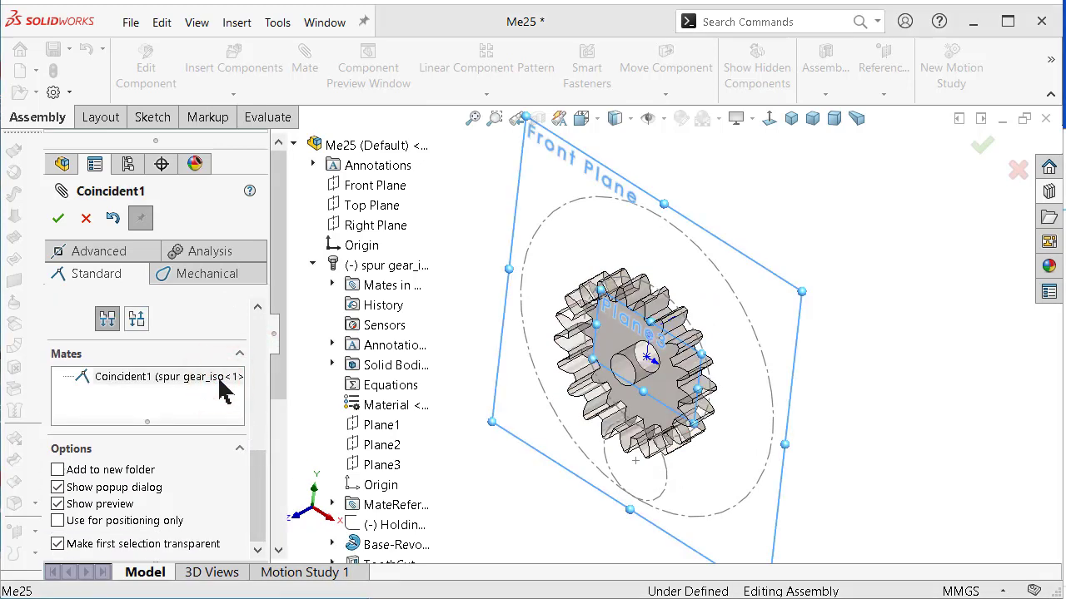
pyautogui.hotkey('ctrl', '4')
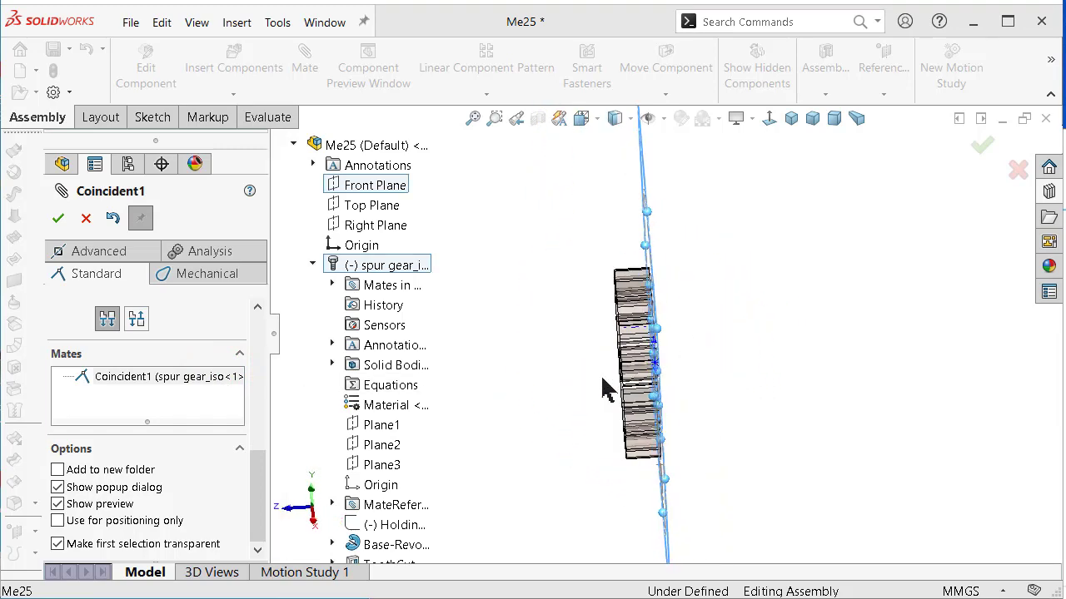
pyautogui.hotkey('ctrl', '7')
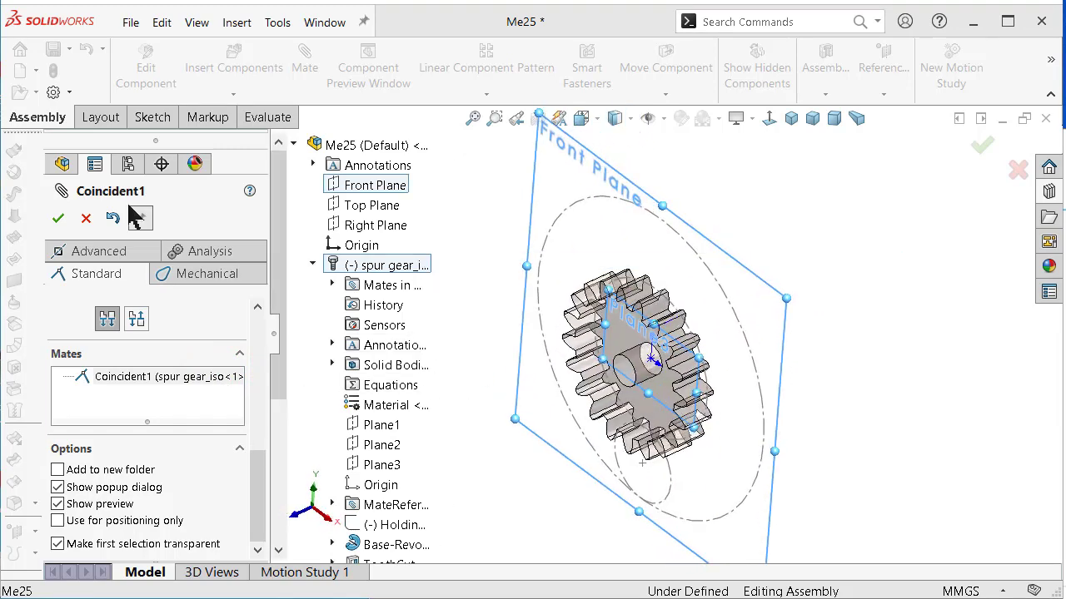
pyautogui.click(60, 218)
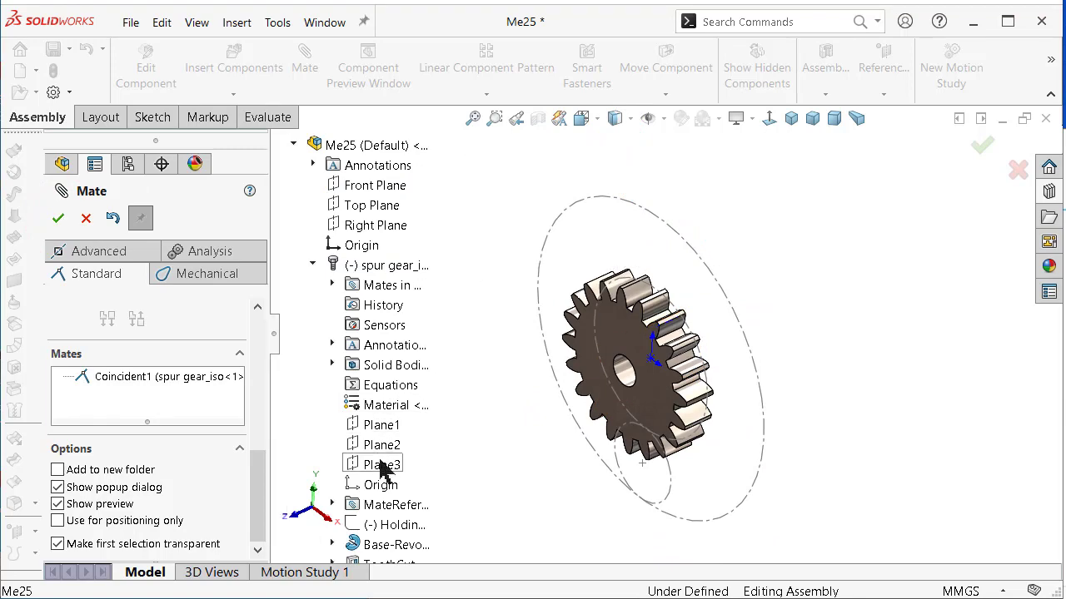
# Inspect the gear's orientation from the Front view, spinning it about its centre.
pyautogui.click(381, 464)
pyautogui.scroll(-2, 382, 437)
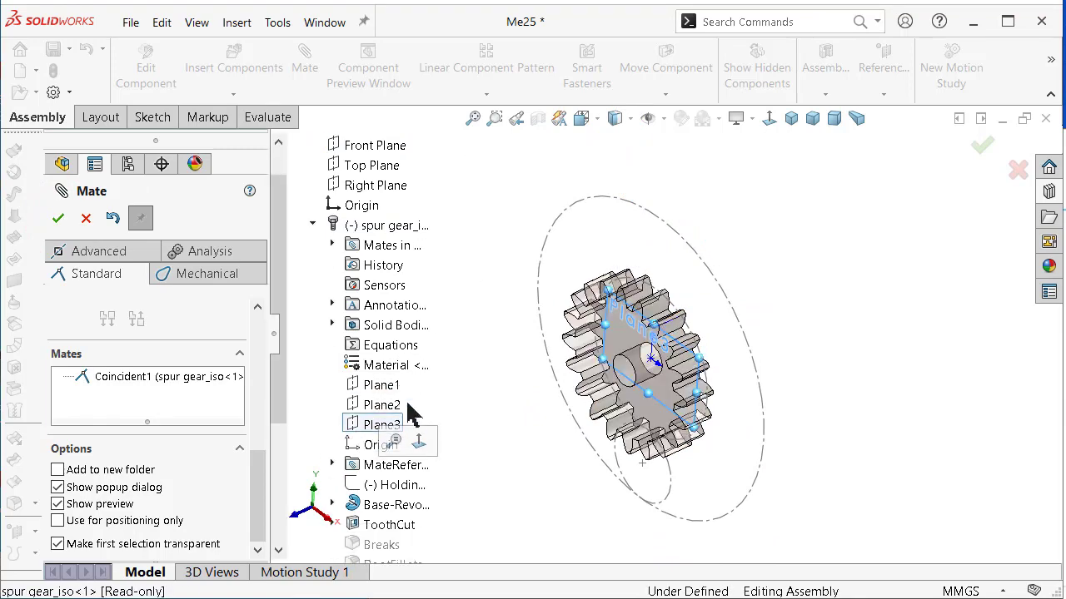
pyautogui.moveTo(805, 264); pyautogui.dragTo(818, 218, button='middle')
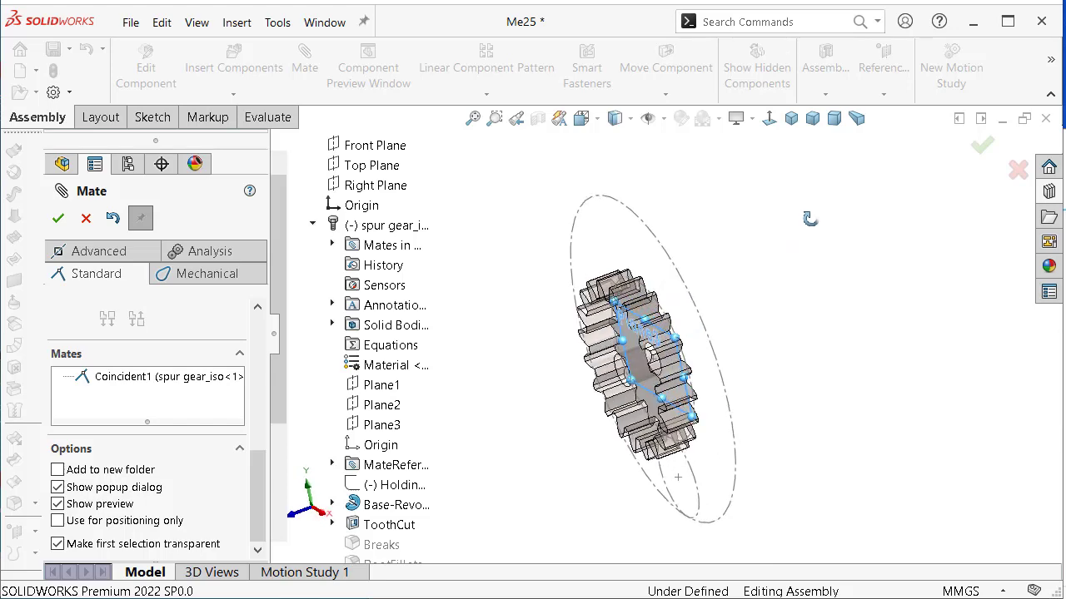
pyautogui.click(981, 144)
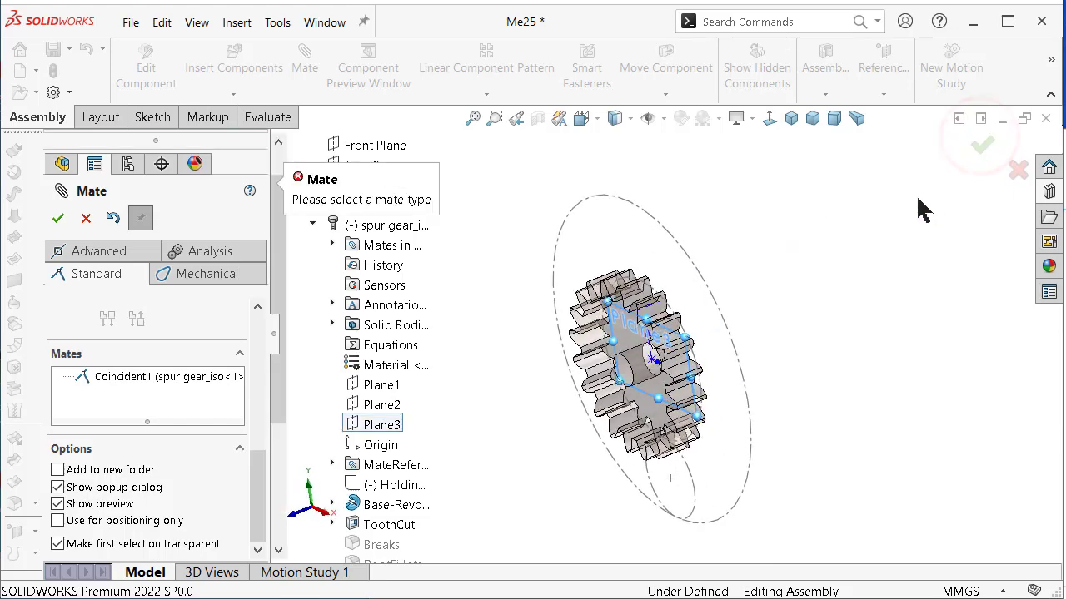
pyautogui.hotkey('ctrl', '1')
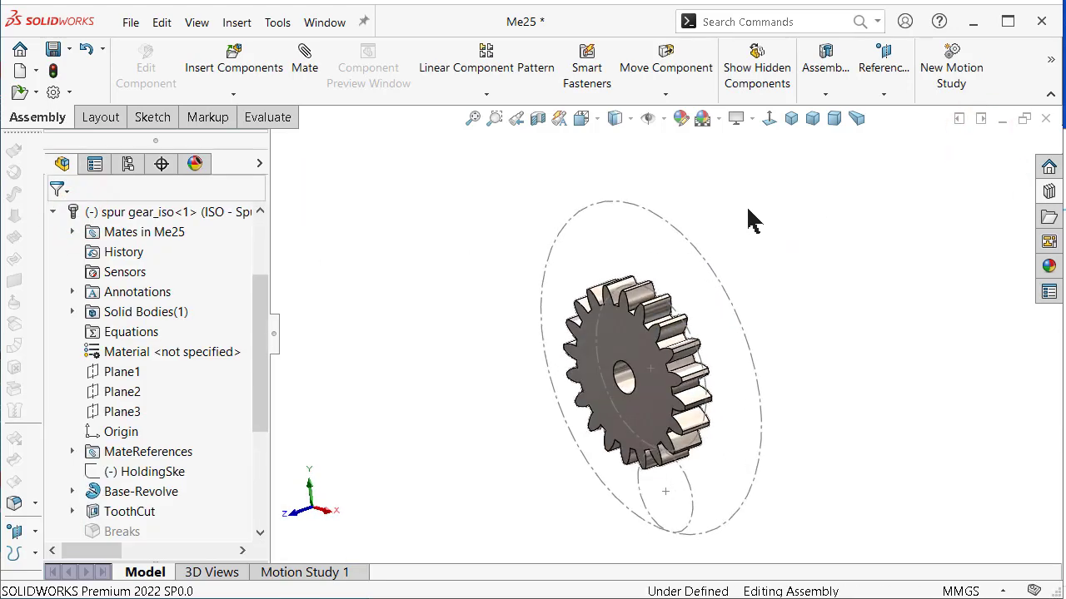
pyautogui.moveTo(681, 434)
pyautogui.mouseDown()
pyautogui.moveTo(624, 428)
pyautogui.moveTo(601, 403)
pyautogui.moveTo(639, 298)
pyautogui.moveTo(606, 428)
pyautogui.moveTo(638, 333)
pyautogui.moveTo(666, 435)
pyautogui.moveTo(671, 357)
pyautogui.moveTo(698, 352)
pyautogui.mouseUp()
pyautogui.hotkey('ctrl', '7')
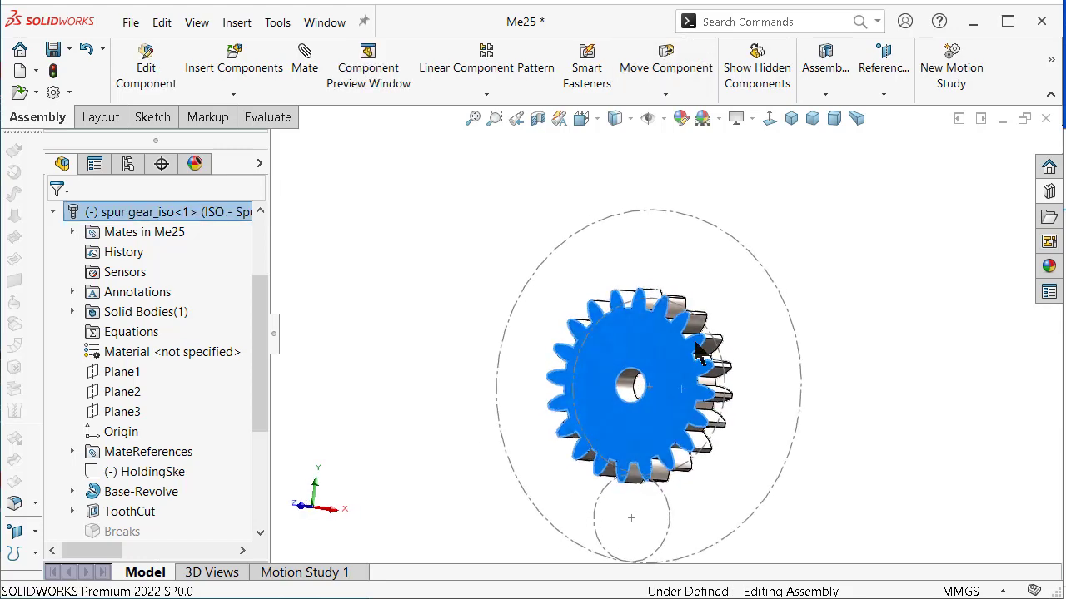
pyautogui.click(860, 246)
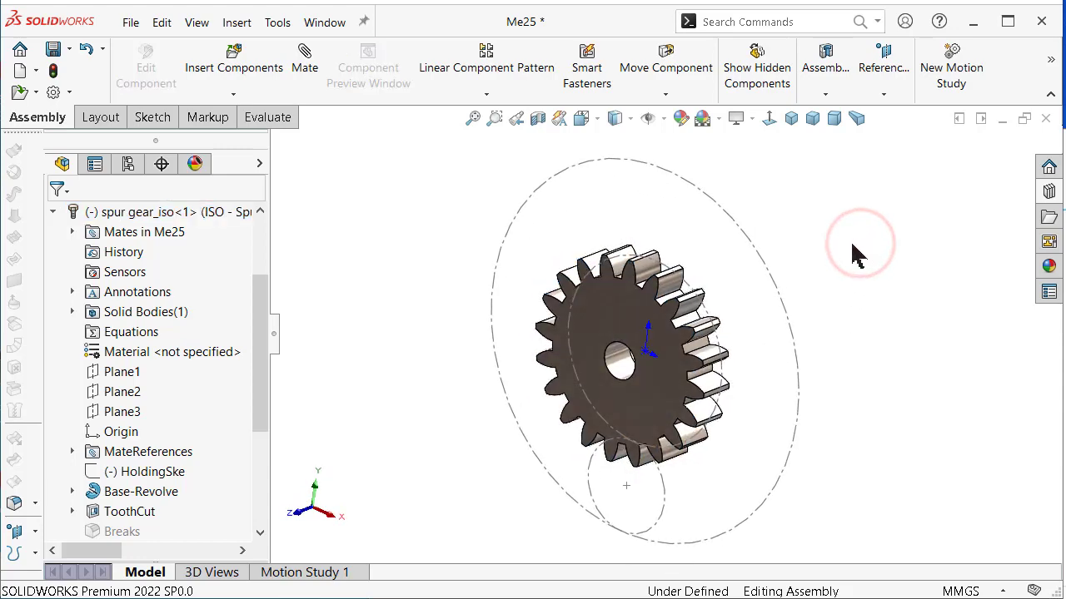
pyautogui.press('Left')
pyautogui.press('Left')
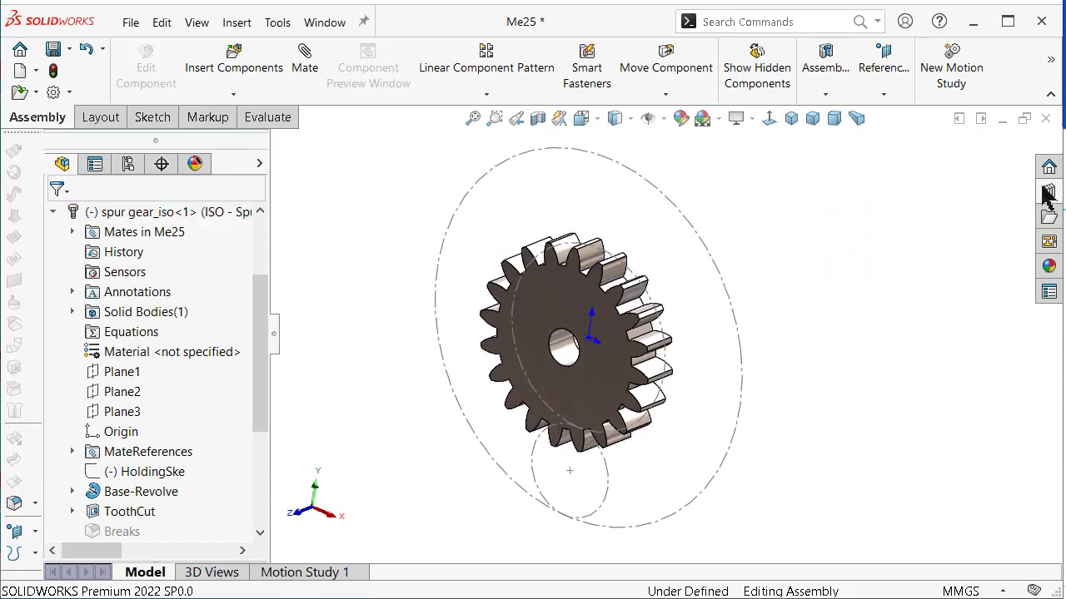
# Drag a second Spur Gear from the Design Library into the assembly.
pyautogui.click(1048, 192)
pyautogui.moveTo(768, 500); pyautogui.dragTo(731, 518)
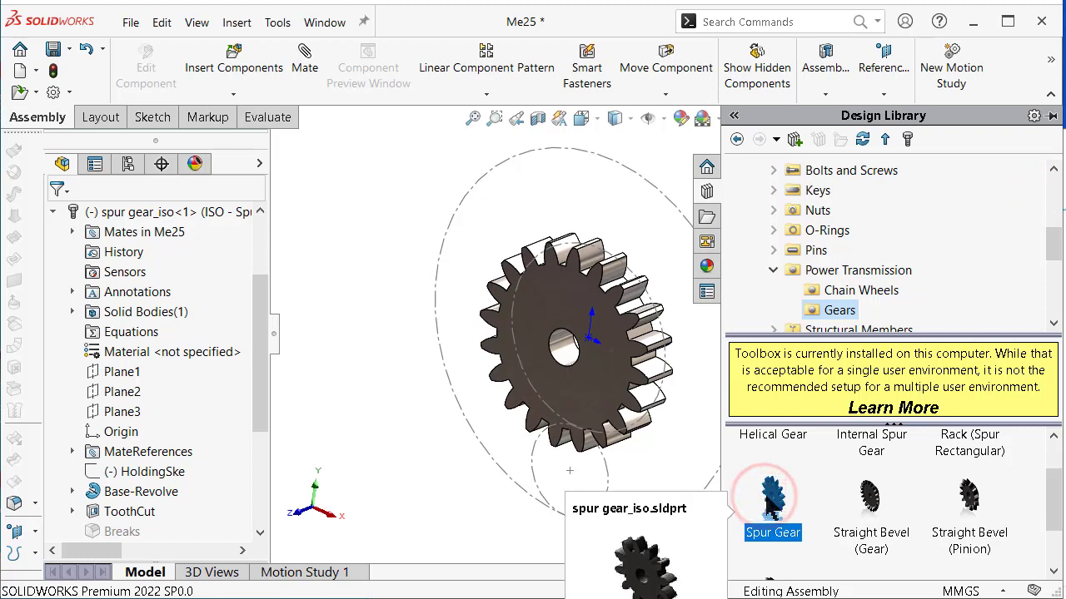
pyautogui.moveTo(673, 483); pyautogui.dragTo(442, 475)
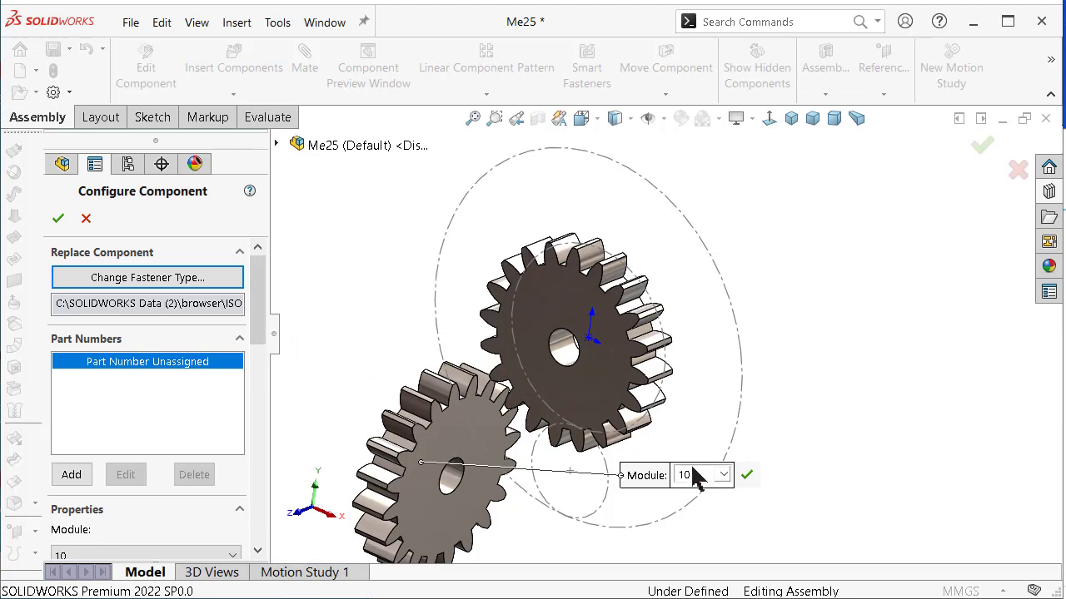
# Configure it with module 10, 10 teeth, 20° pressure angle and 40 shaft diameter.
pyautogui.moveTo(263, 323)
pyautogui.mouseDown()
pyautogui.moveTo(275, 402)
pyautogui.moveTo(231, 381)
pyautogui.mouseUp()
pyautogui.click(219, 337)
pyautogui.click(156, 348)
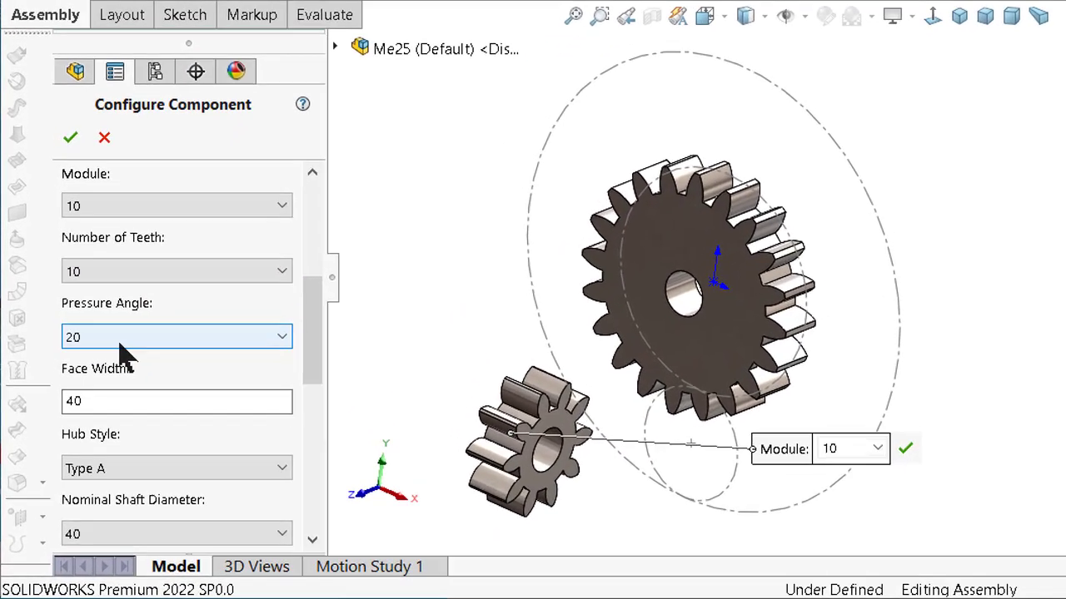
pyautogui.click(98, 383)
pyautogui.click(137, 337)
pyautogui.click(285, 316)
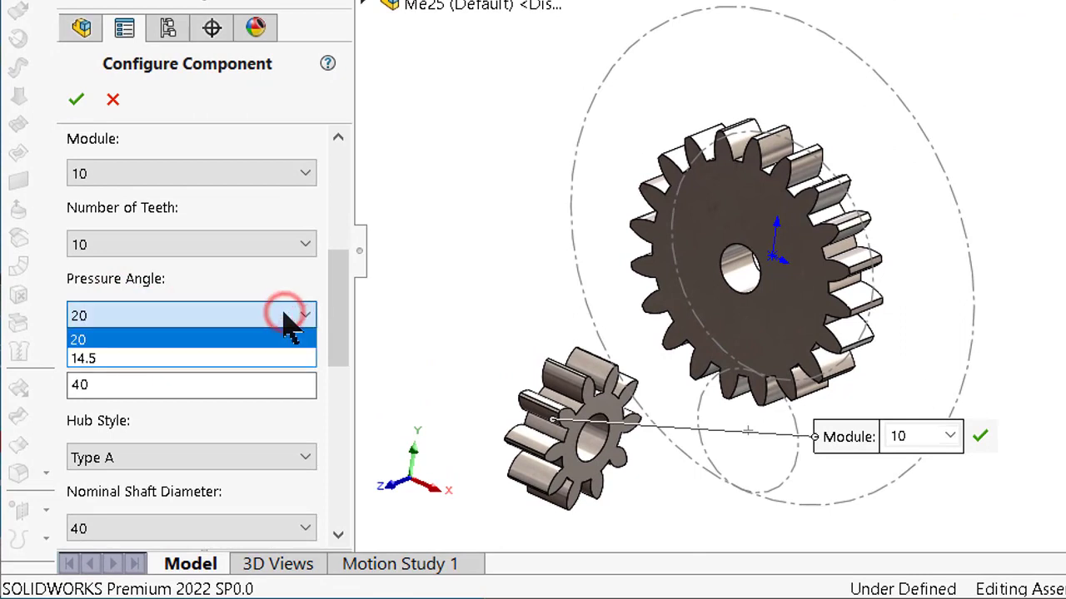
pyautogui.click(286, 316)
pyautogui.moveTo(343, 291); pyautogui.dragTo(350, 356)
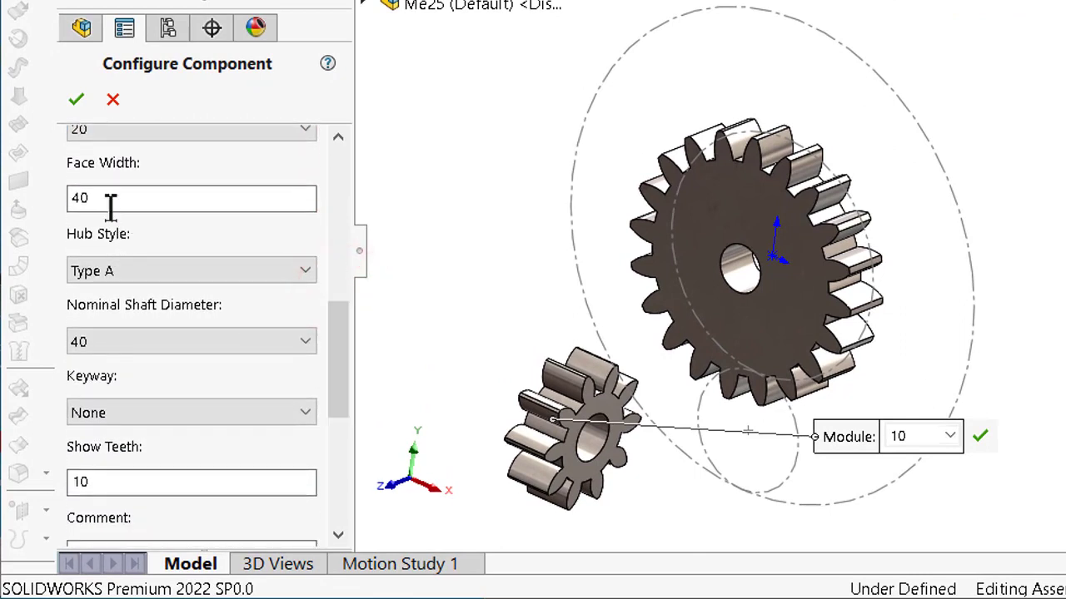
pyautogui.click(138, 339)
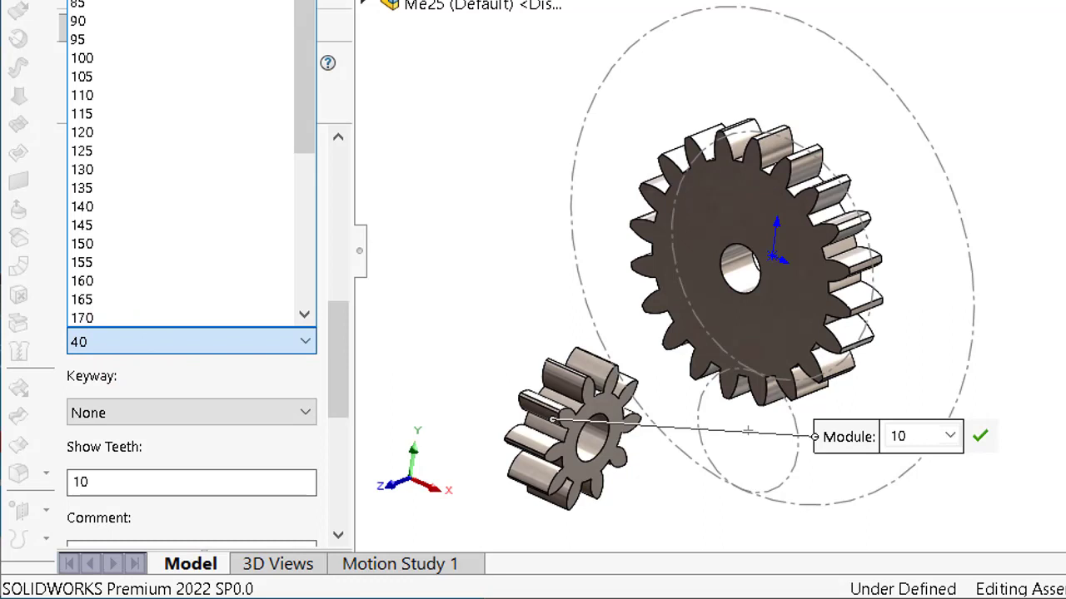
pyautogui.click(317, 274)
pyautogui.moveTo(331, 383)
pyautogui.mouseDown()
pyautogui.moveTo(330, 476)
pyautogui.moveTo(312, 369)
pyautogui.mouseUp()
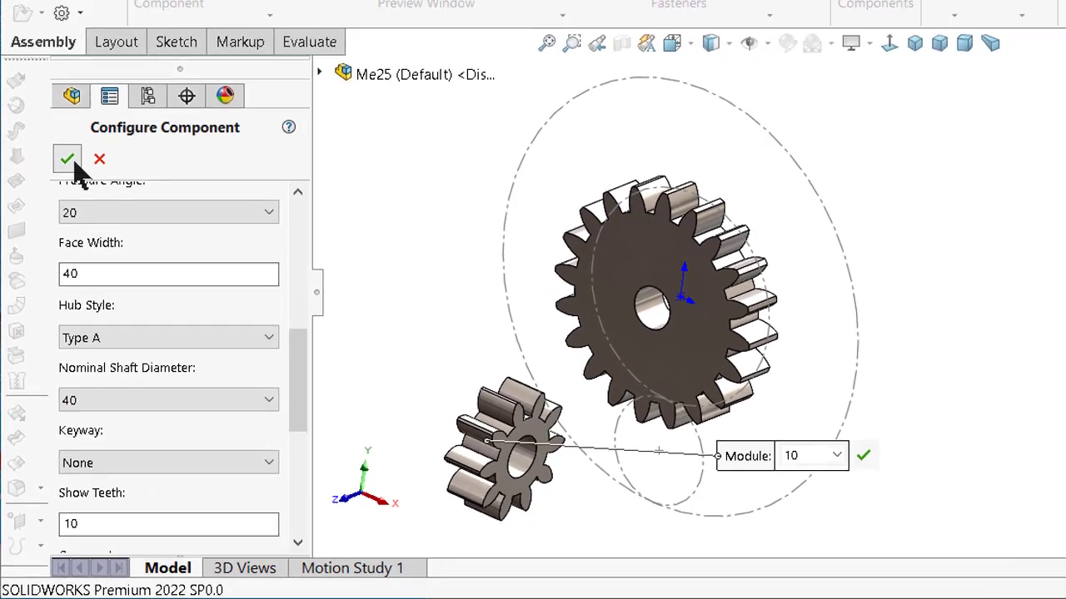
pyautogui.click(74, 101)
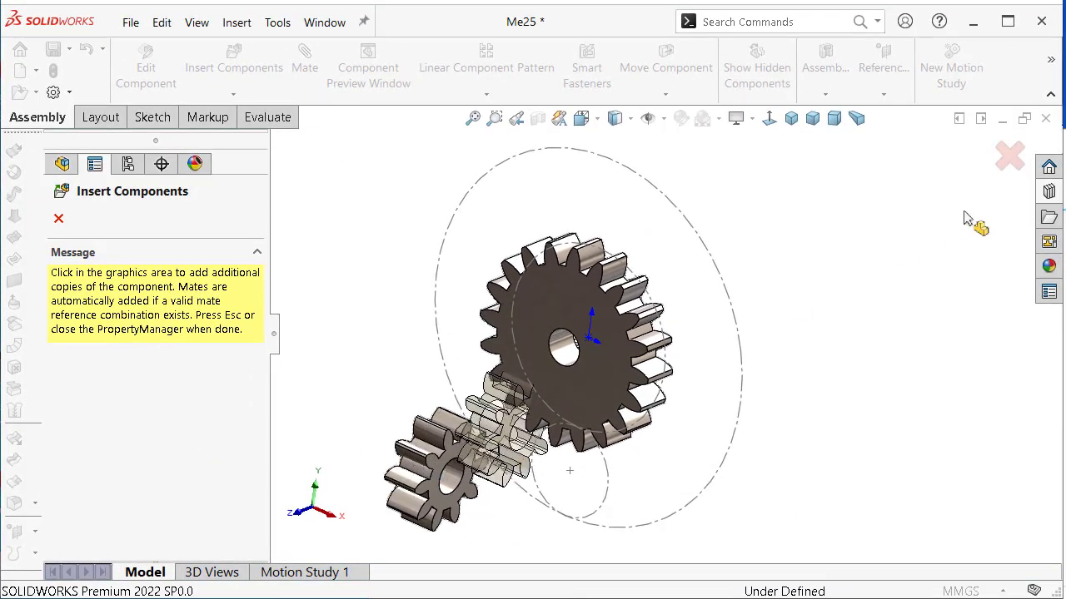
# Mate the small gear's bore concentric with the small layout circle and align it with the large gear.
pyautogui.click(1008, 155)
pyautogui.scroll(-2, 481, 467)
pyautogui.scroll(-1, 483, 466)
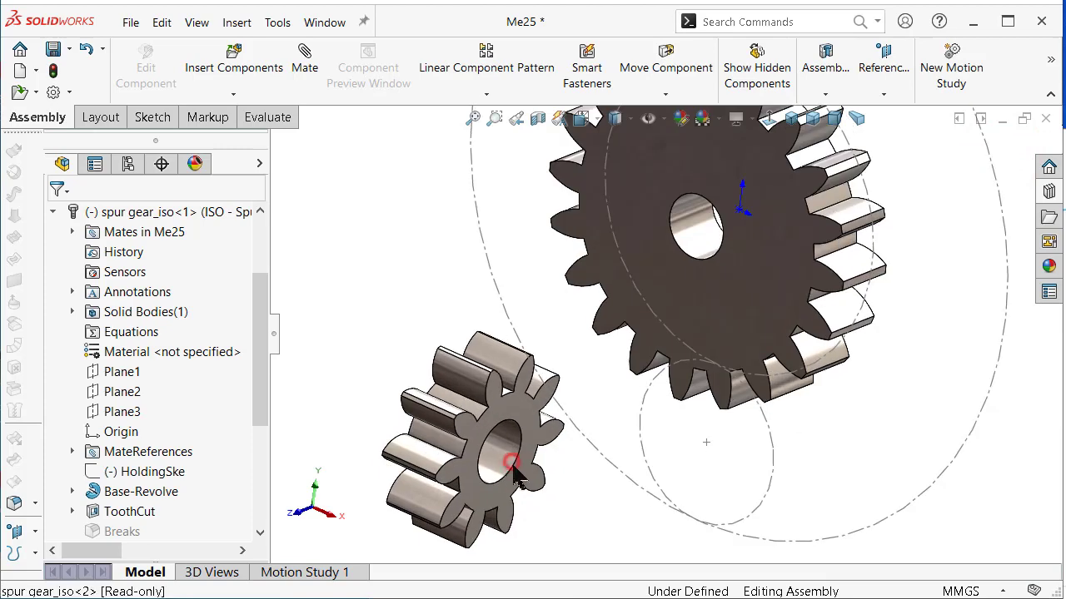
pyautogui.click(505, 459)
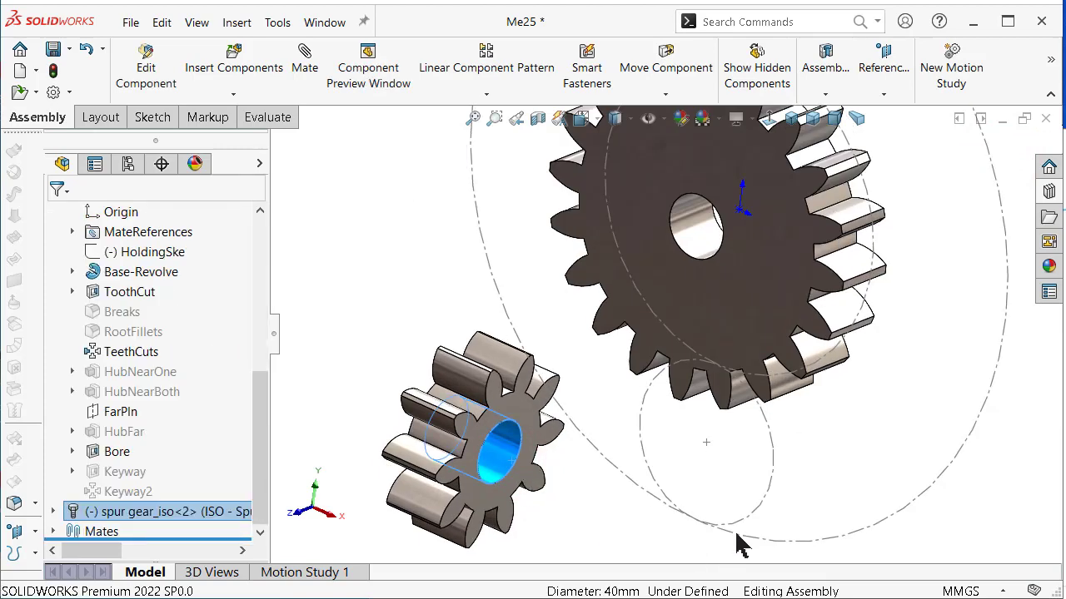
pyautogui.click(772, 450)
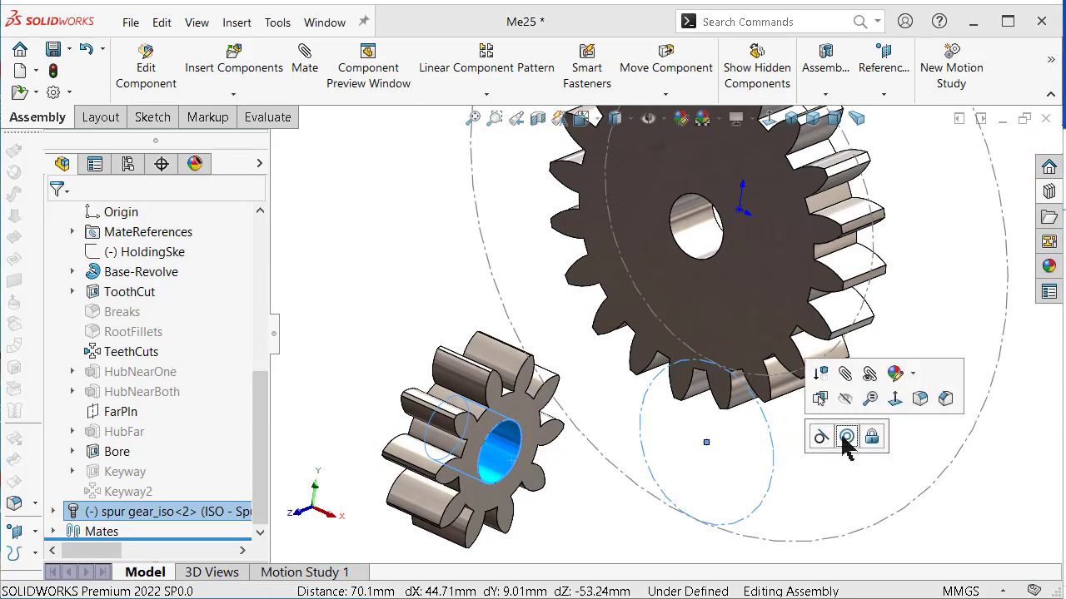
pyautogui.click(846, 438)
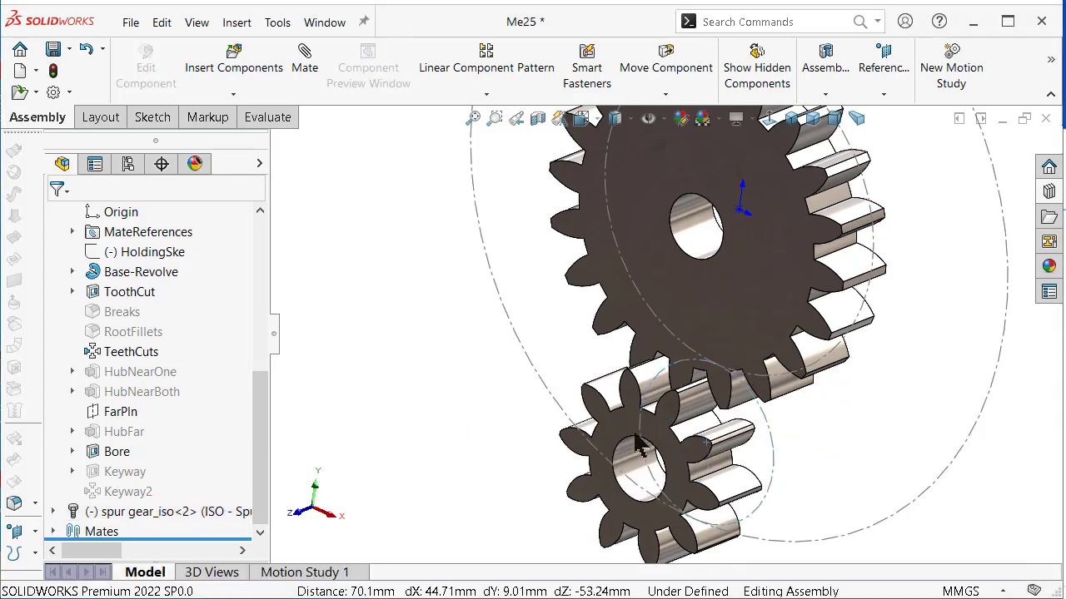
pyautogui.click(626, 432)
pyautogui.keyDown('ctrl'); pyautogui.click(659, 272); pyautogui.keyUp('ctrl')
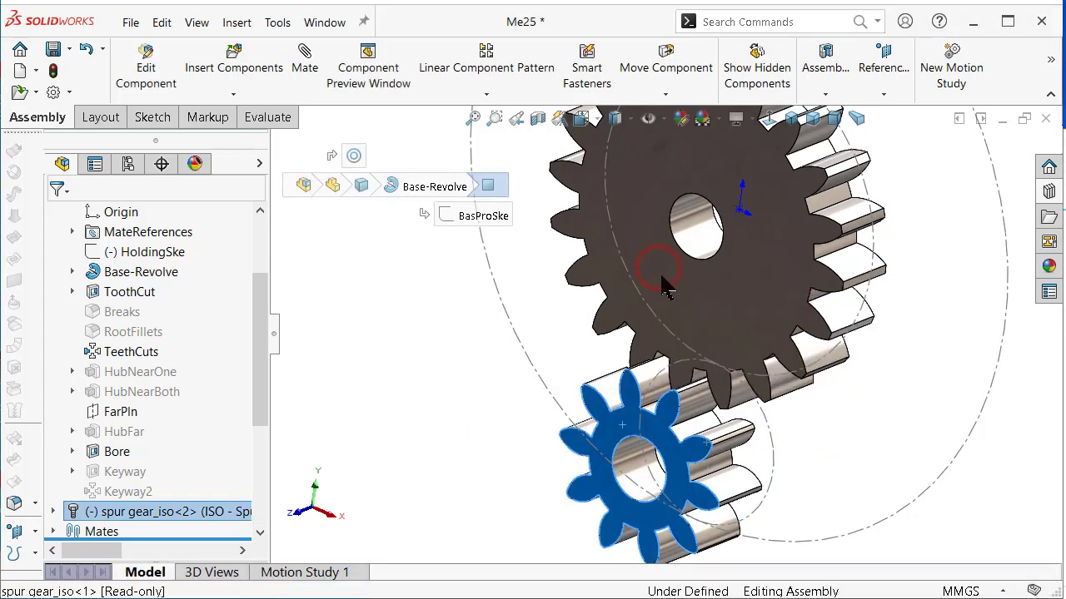
pyautogui.click(710, 256)
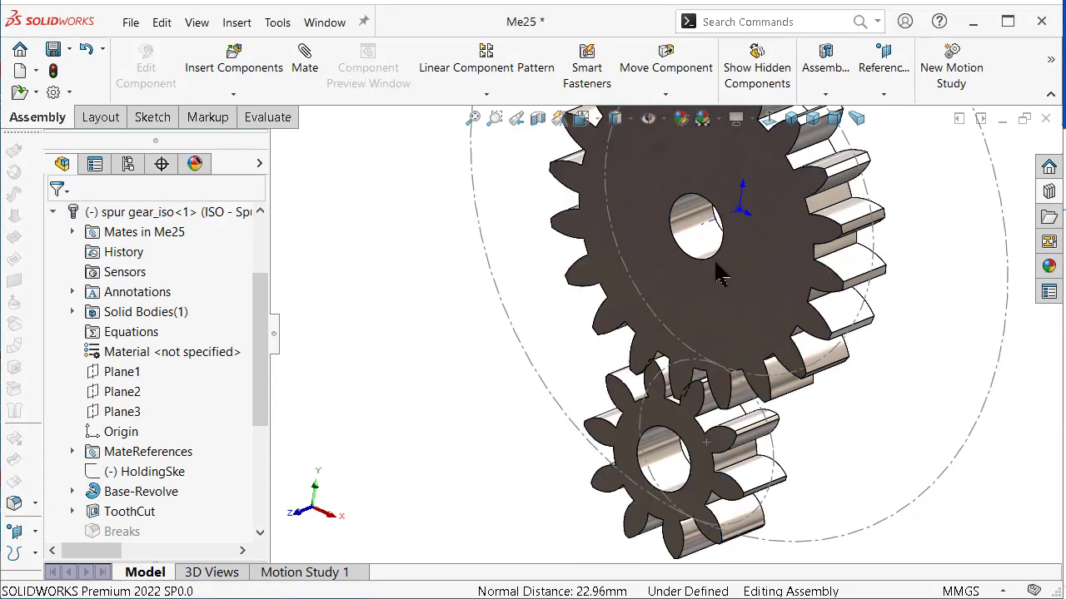
# In front view, rotate the small spur gear until its teeth mesh with the large gear.
pyautogui.hotkey('ctrl', '1')
pyautogui.scroll(-3, 725, 345)
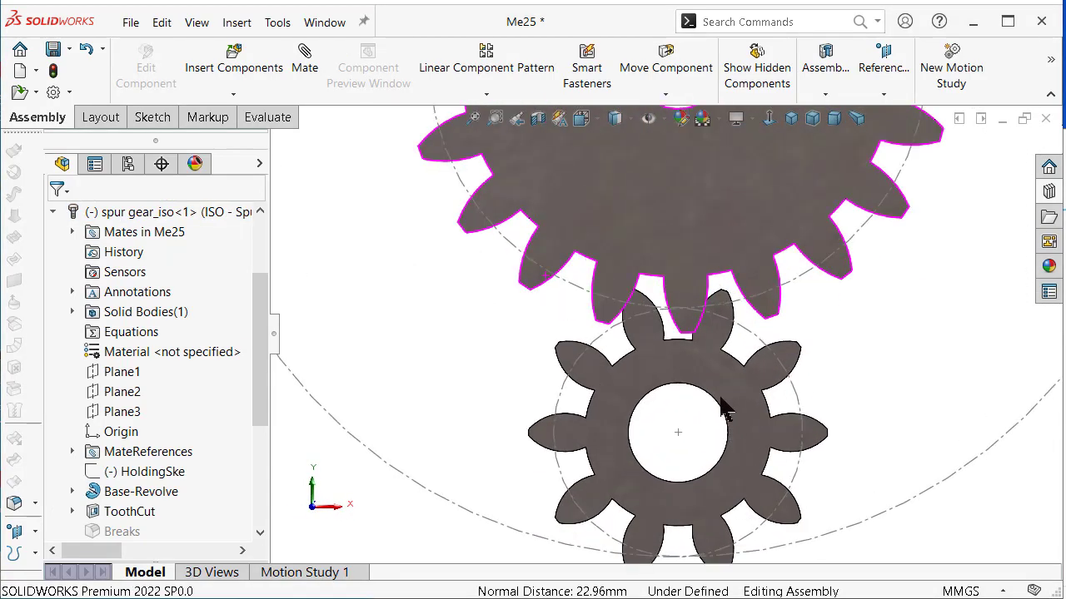
pyautogui.moveTo(724, 379); pyautogui.dragTo(737, 386)
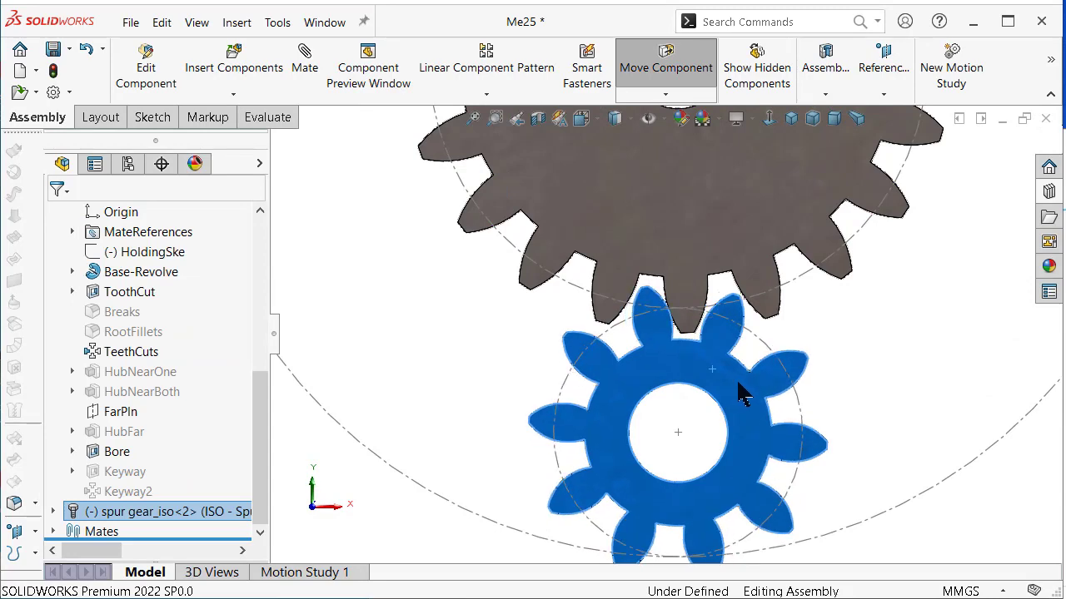
pyautogui.press('Escape')
pyautogui.click(874, 359)
pyautogui.scroll(-5, 874, 359)
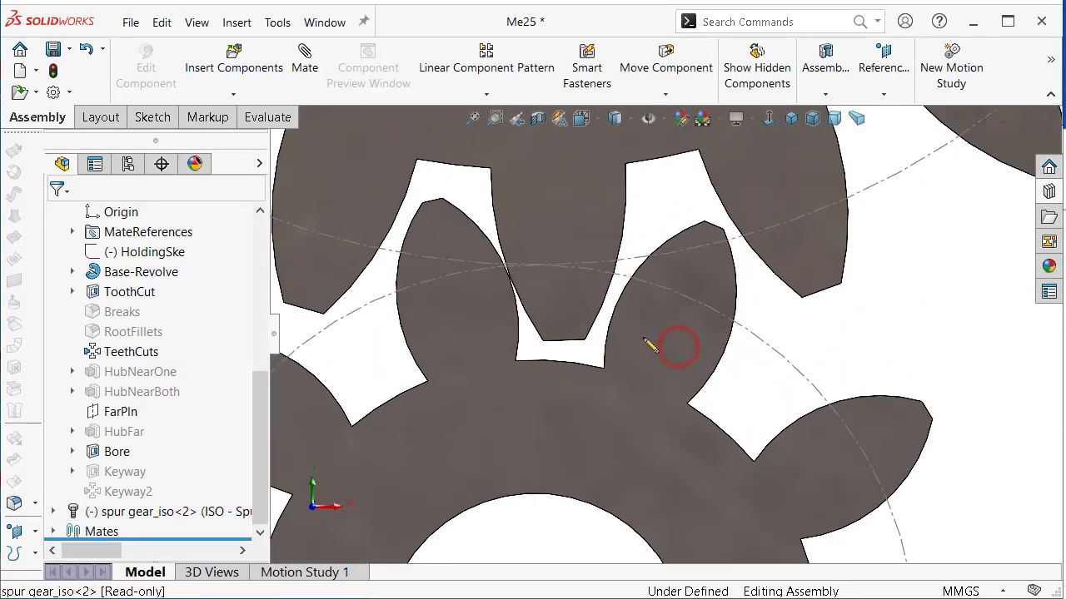
pyautogui.moveTo(649, 346); pyautogui.dragTo(737, 354)
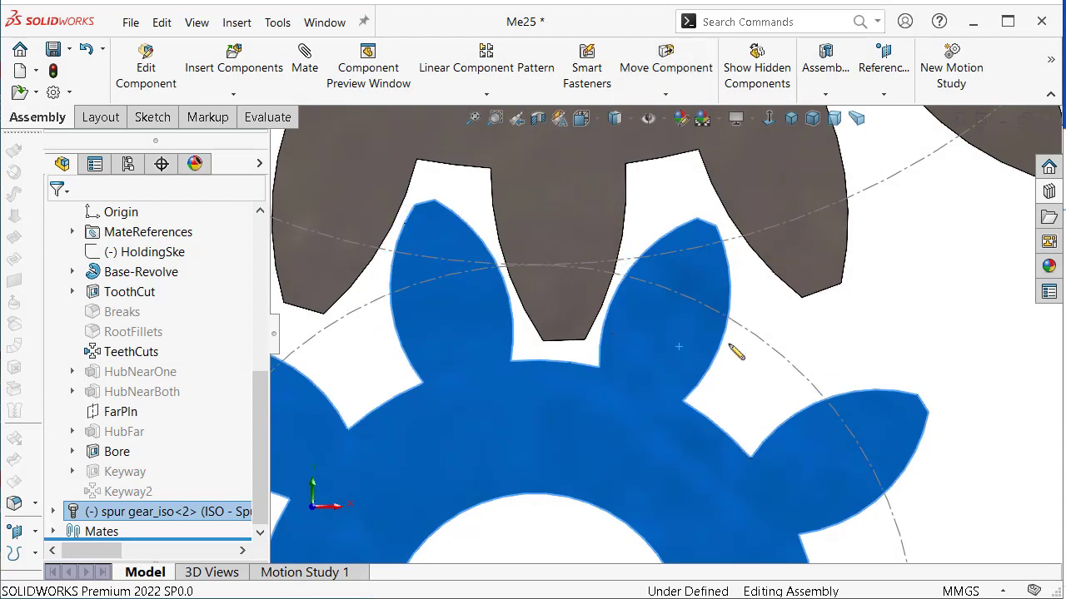
pyautogui.scroll(3, 737, 354)
pyautogui.scroll(2, 732, 356)
pyautogui.scroll(2, 744, 361)
pyautogui.scroll(2, 744, 364)
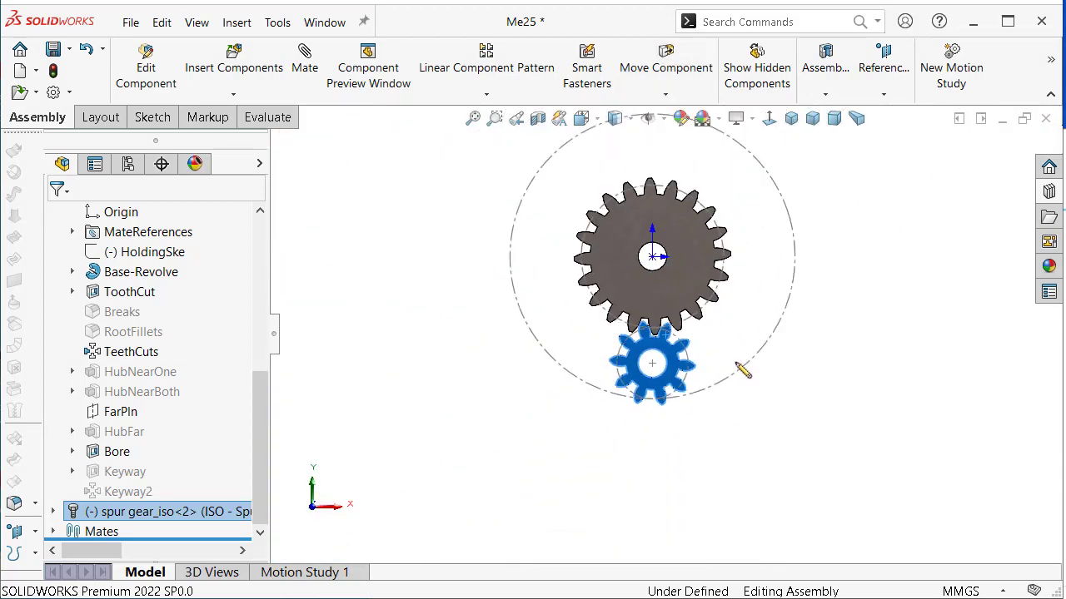
# Drag an Internal Spur Gear from the Toolbox gear library into the isometric assembly.
pyautogui.click(789, 119)
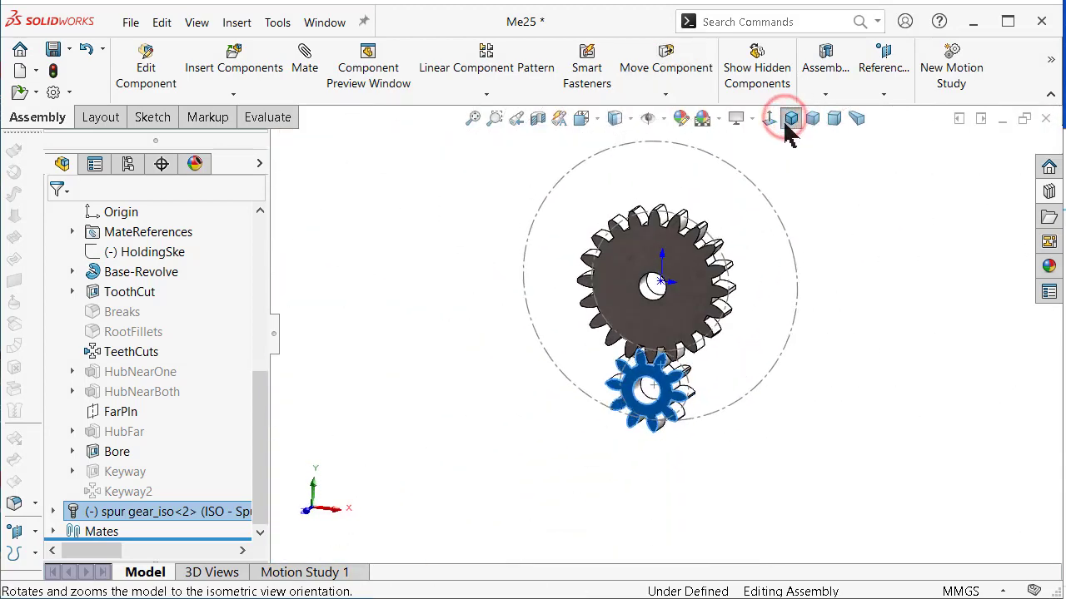
pyautogui.click(819, 213)
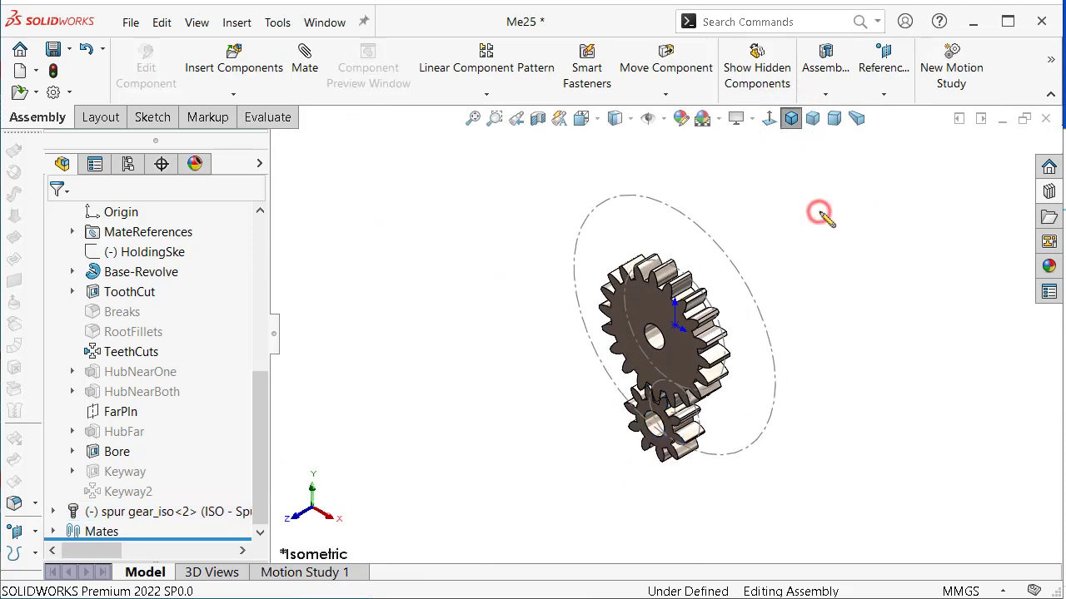
pyautogui.click(1047, 192)
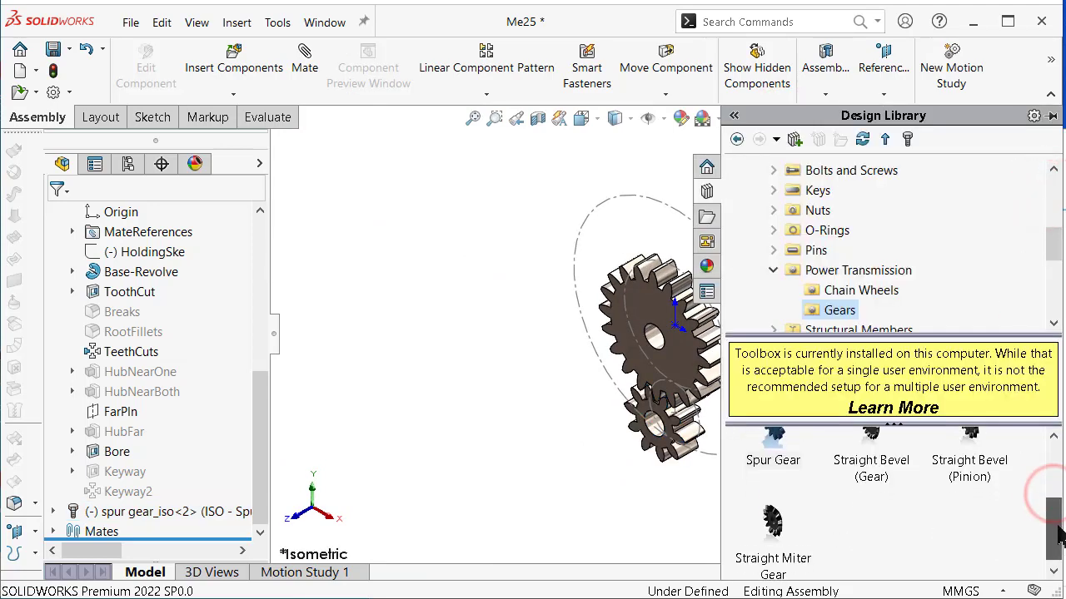
pyautogui.moveTo(1055, 499); pyautogui.dragTo(1055, 476)
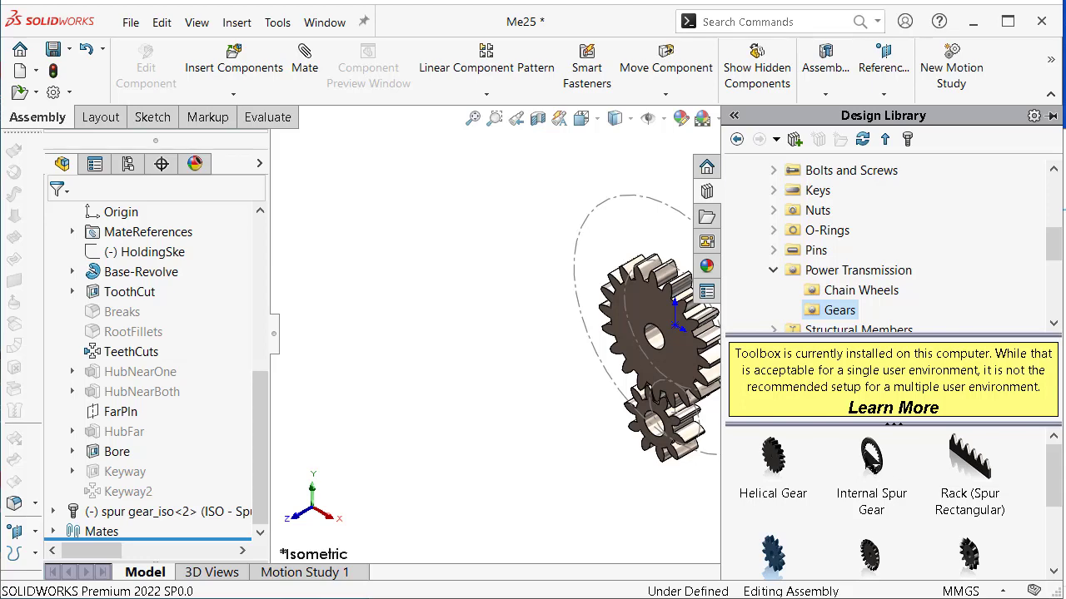
pyautogui.moveTo(871, 457); pyautogui.dragTo(595, 363)
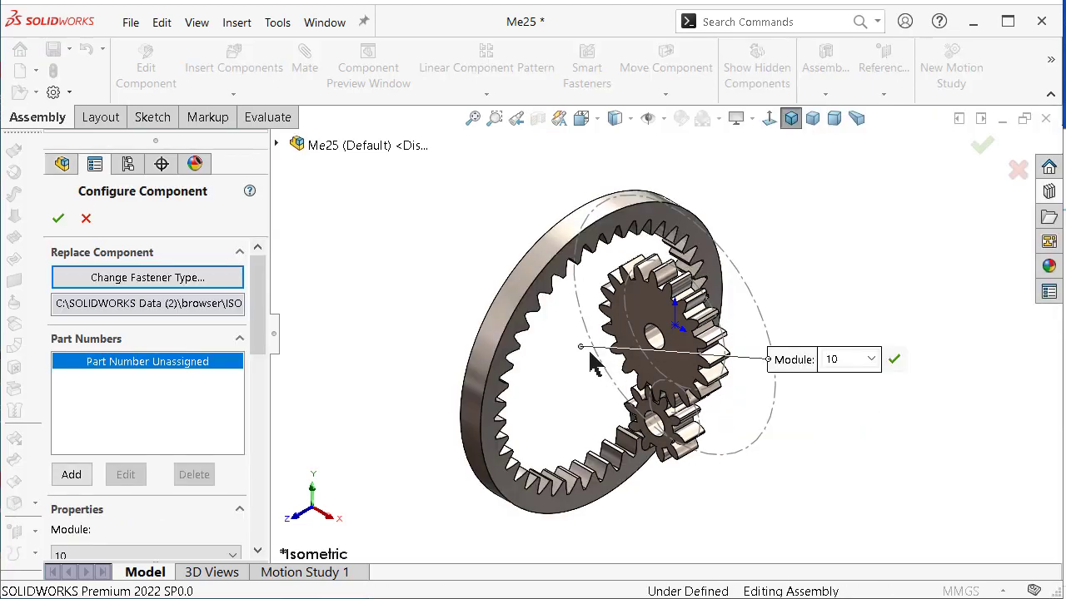
# Keep module 10 and 40 teeth, set outside diameter 480, and accept the ring gear.
pyautogui.moveTo(256, 284); pyautogui.dragTo(268, 350)
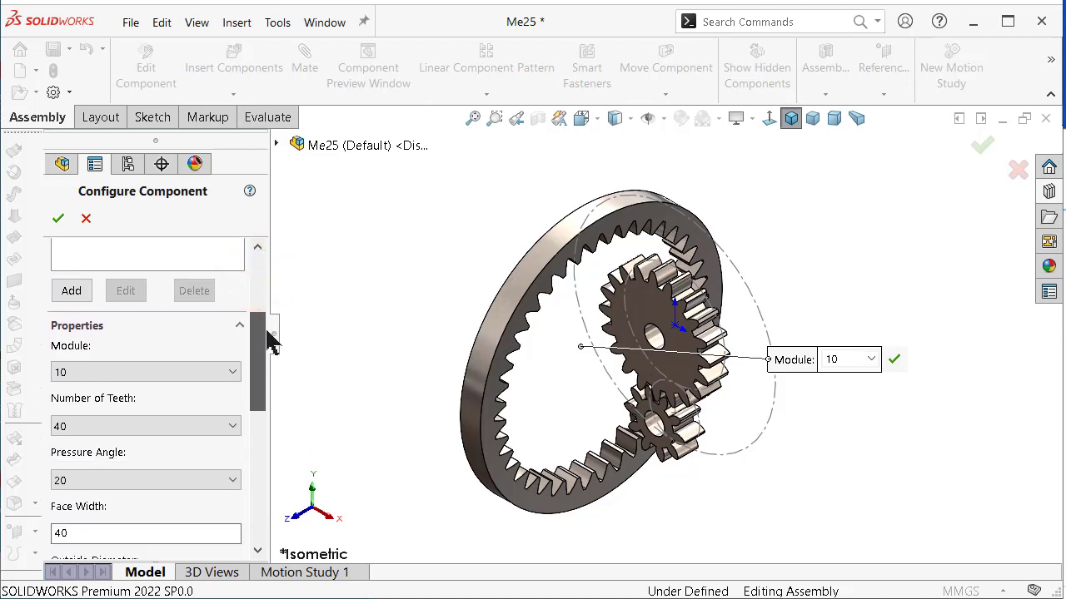
pyautogui.click(153, 344)
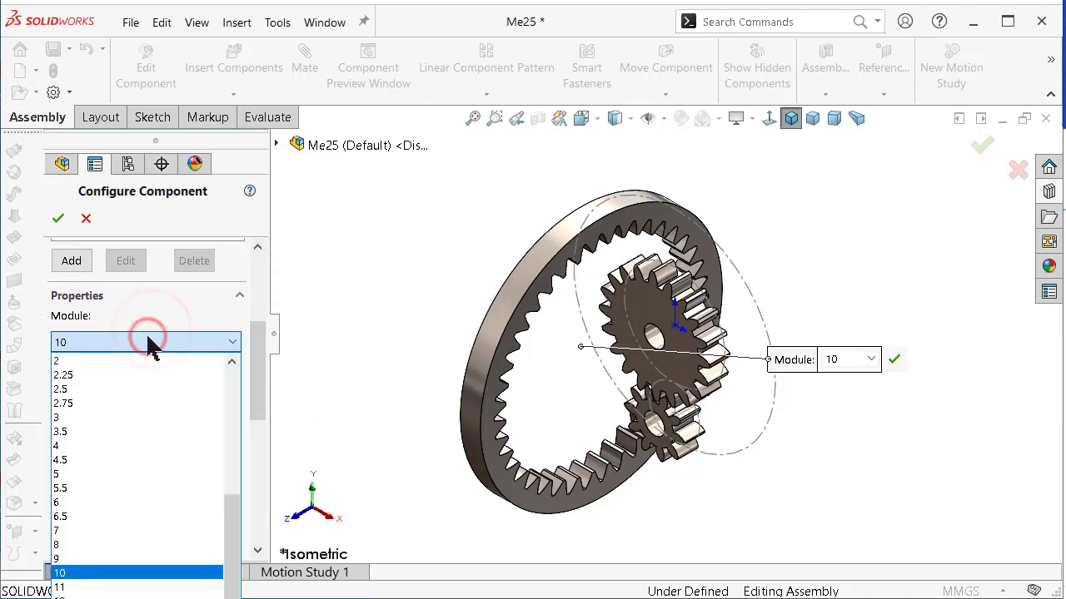
pyautogui.click(150, 344)
pyautogui.click(129, 404)
pyautogui.click(129, 404)
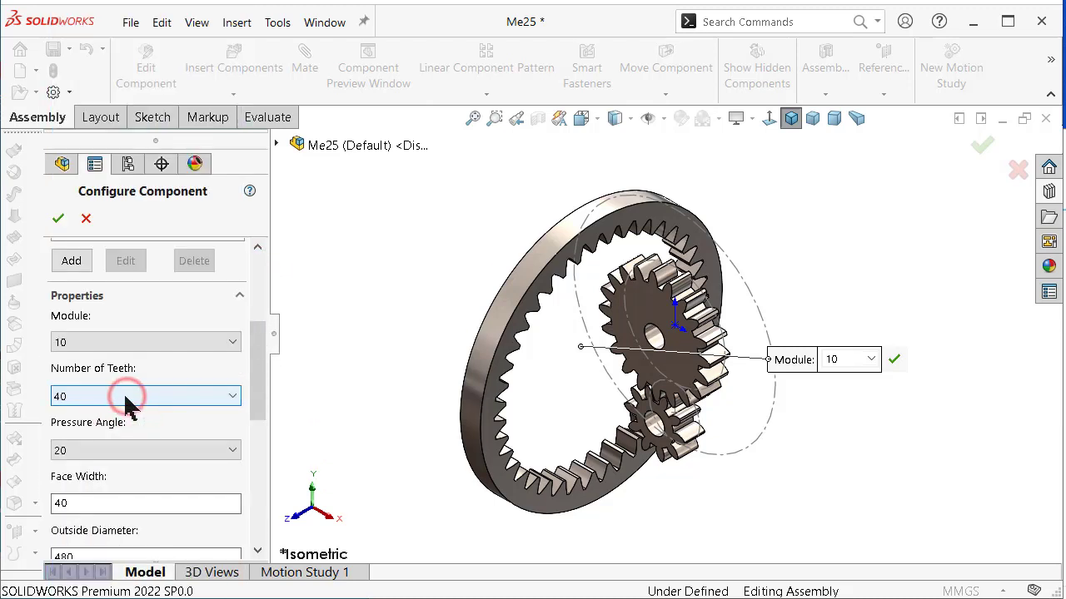
pyautogui.moveTo(252, 398); pyautogui.dragTo(265, 434)
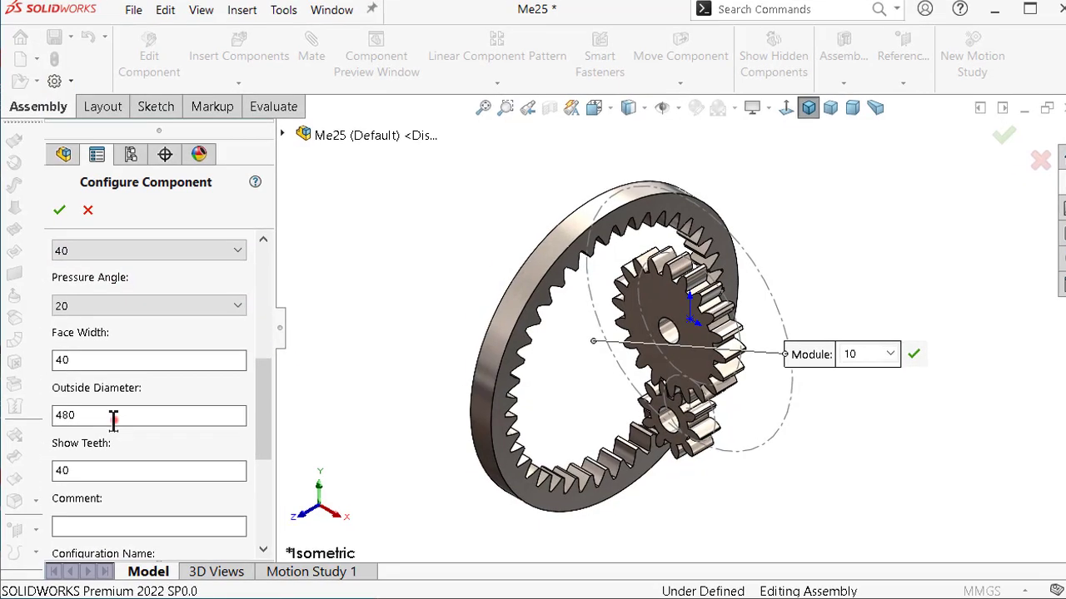
pyautogui.doubleClick(111, 423)
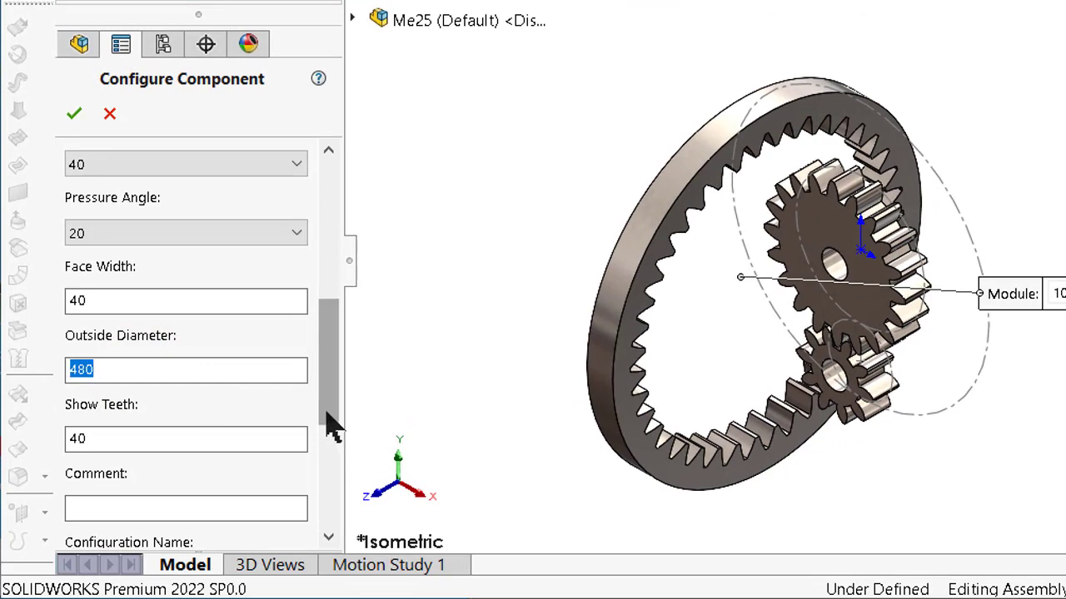
pyautogui.press('End')
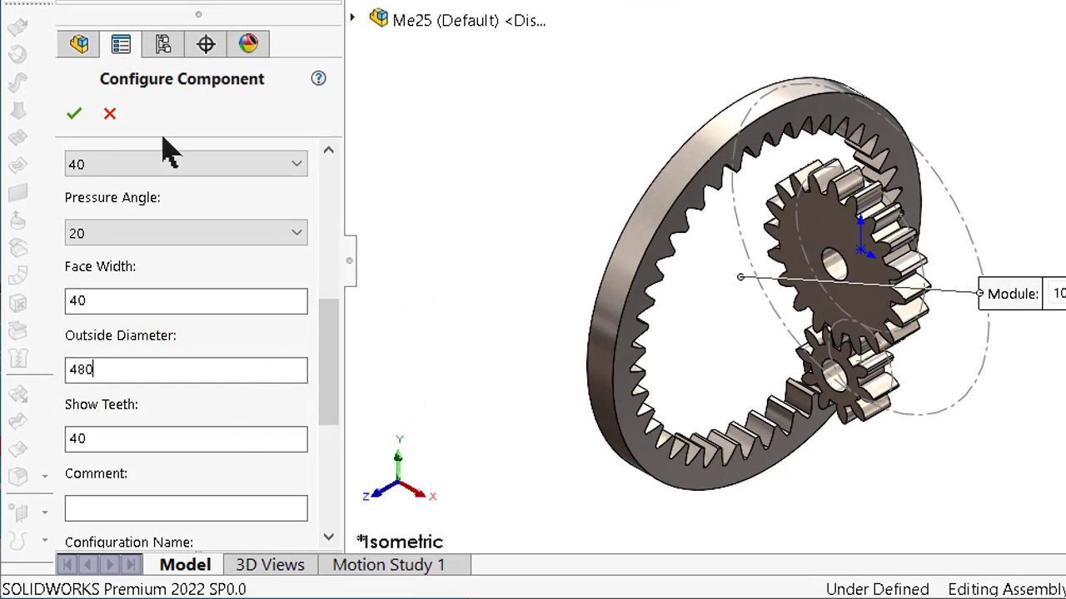
pyautogui.click(75, 115)
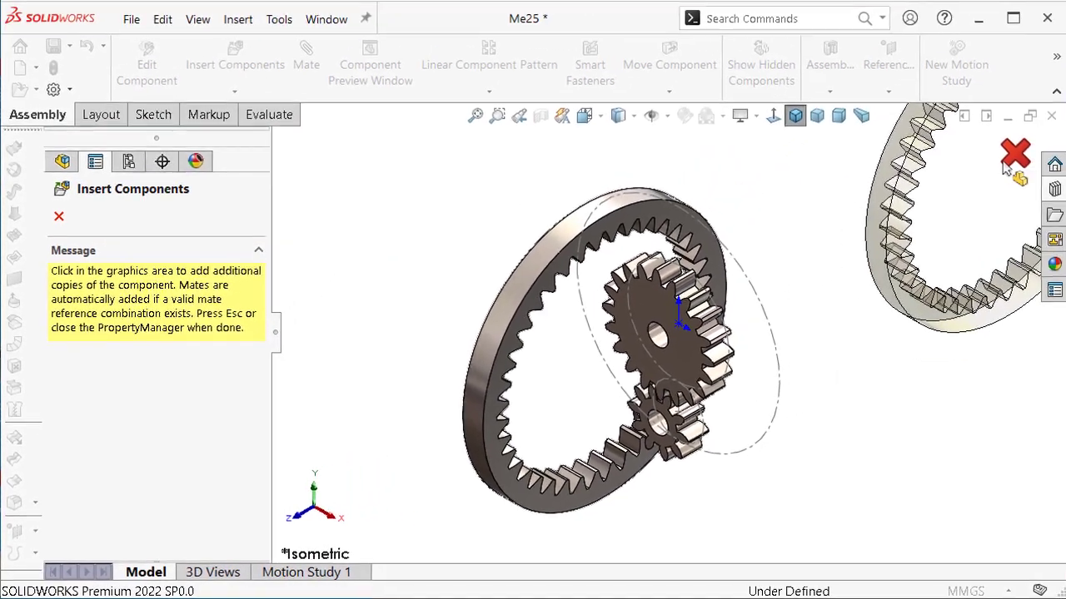
# Finish placing the ring gear and review the layout sketch from the front.
pyautogui.click(75, 115)
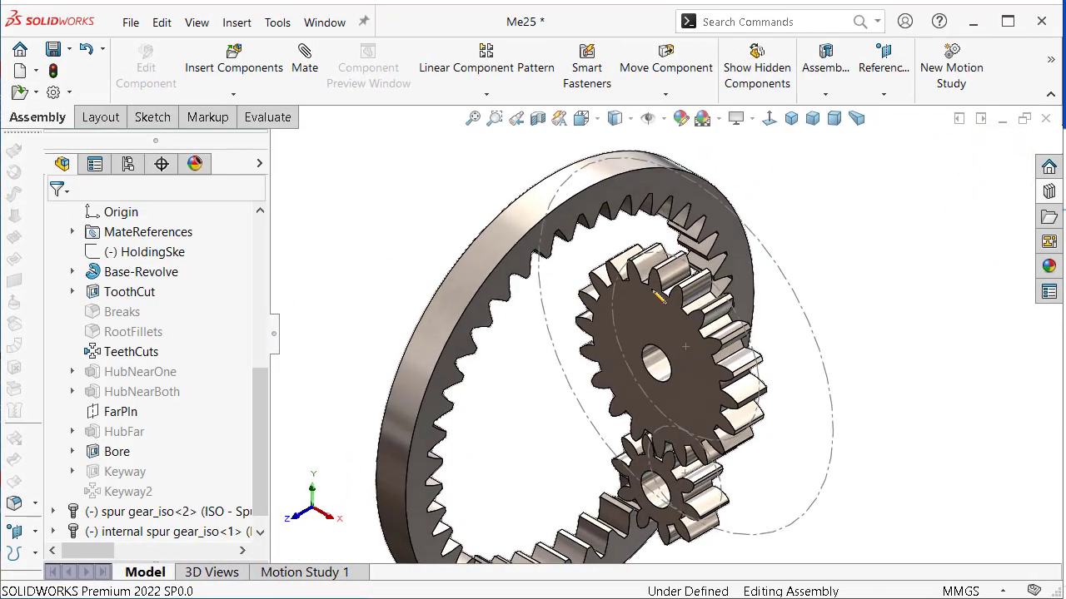
pyautogui.press('Left')
pyautogui.press('Left')
pyautogui.press('Left')
pyautogui.hotkey('ctrl', '7')
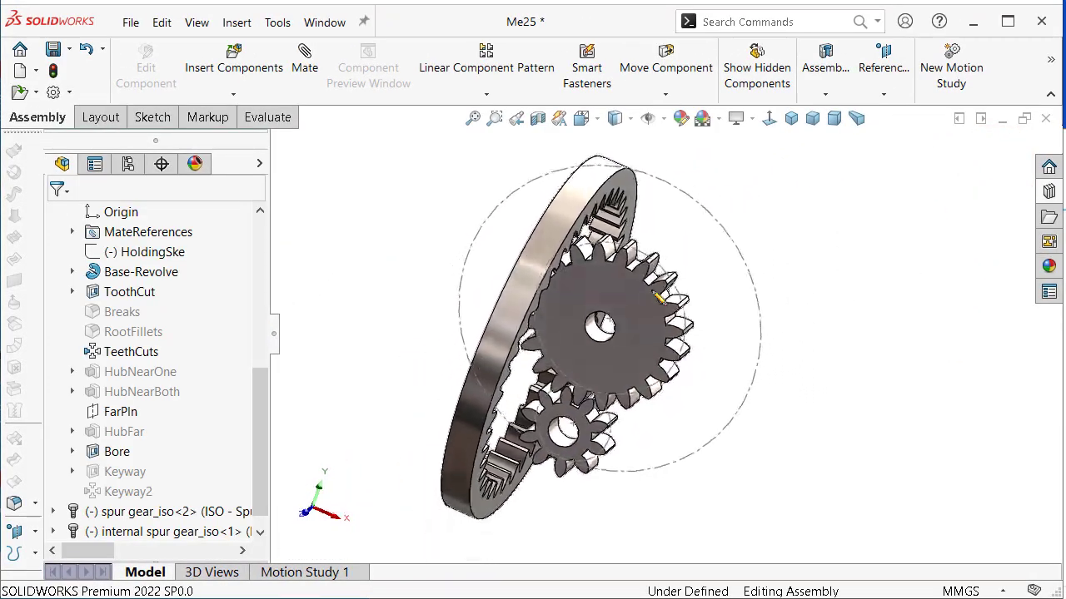
pyautogui.doubleClick(676, 197)
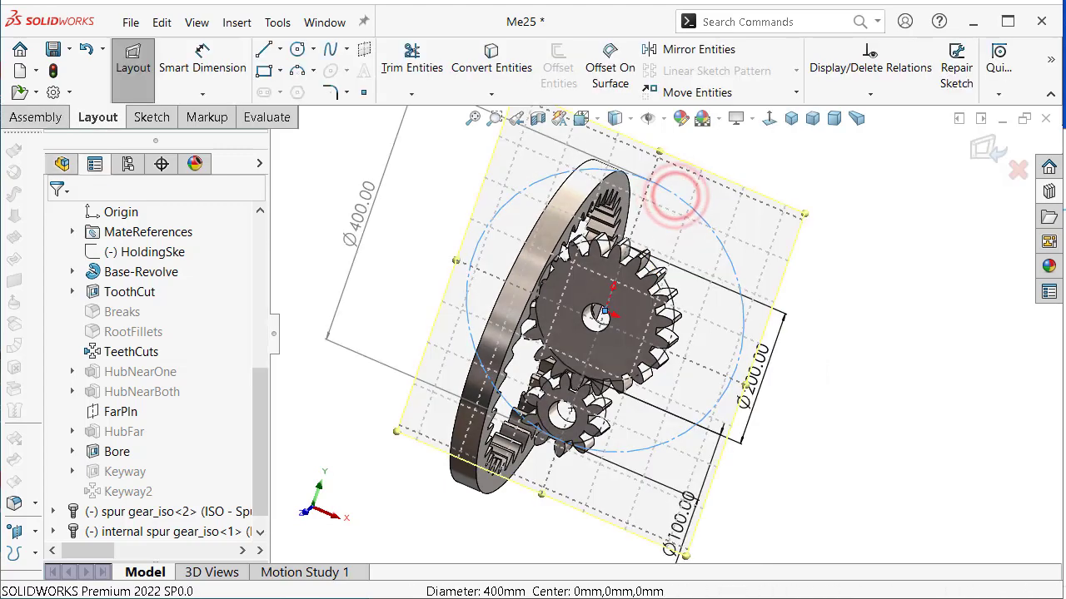
pyautogui.hotkey('ctrl', '1')
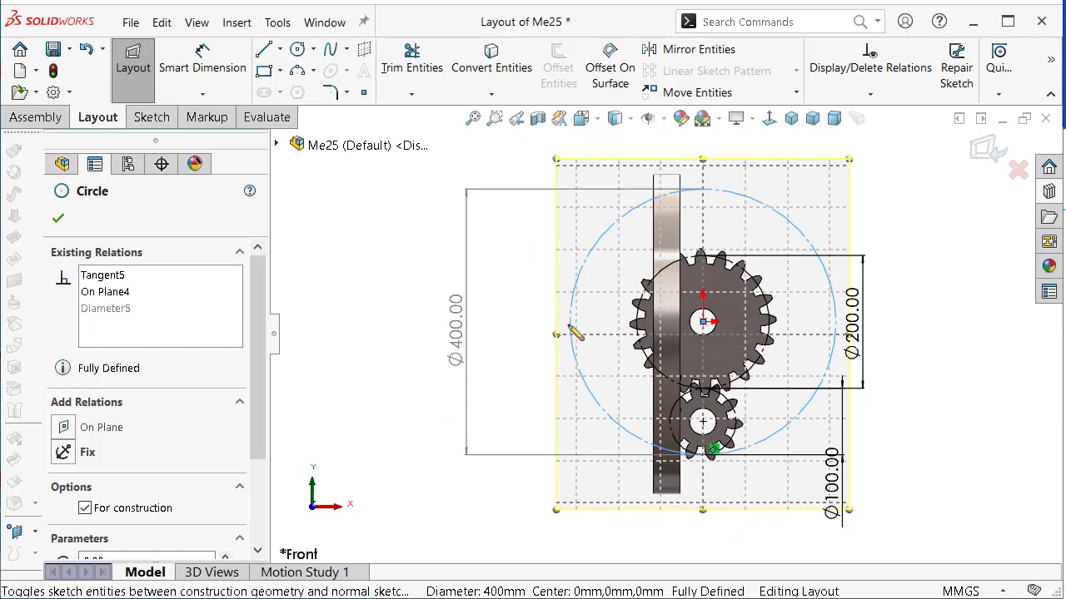
pyautogui.click(986, 150)
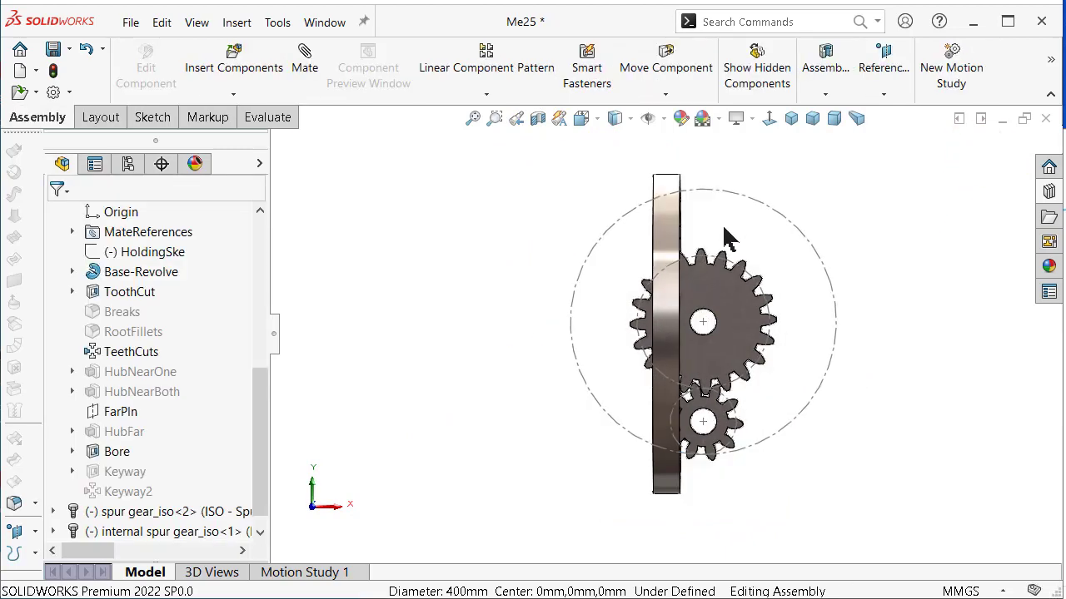
# Centre the ring gear on the layout sketch circle and align it flush with the large spur gear.
pyautogui.moveTo(727, 239); pyautogui.dragTo(666, 241, button='middle')
pyautogui.click(666, 240)
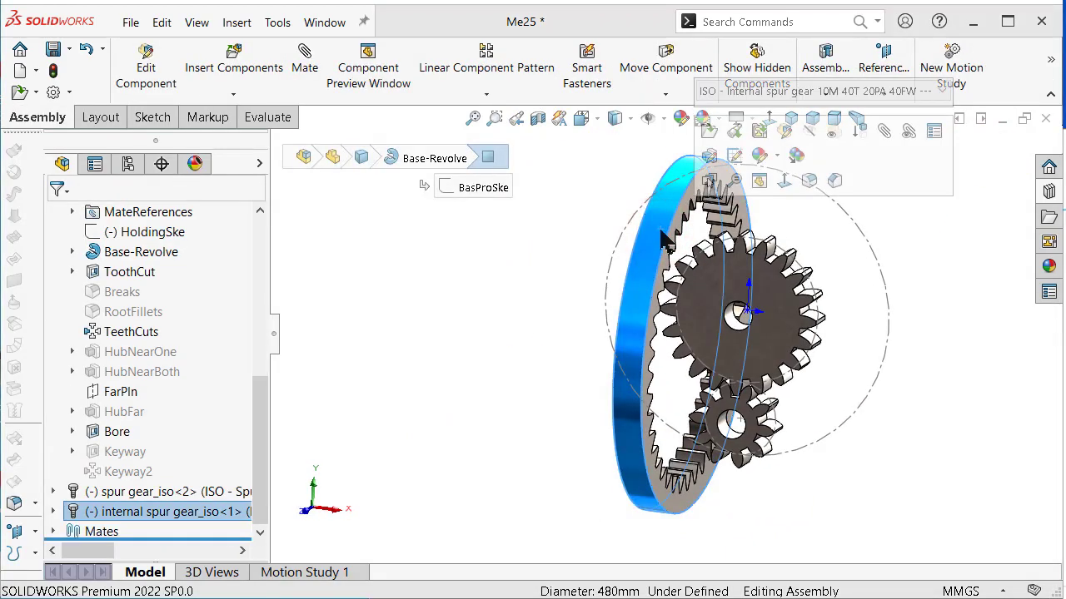
pyautogui.click(870, 251)
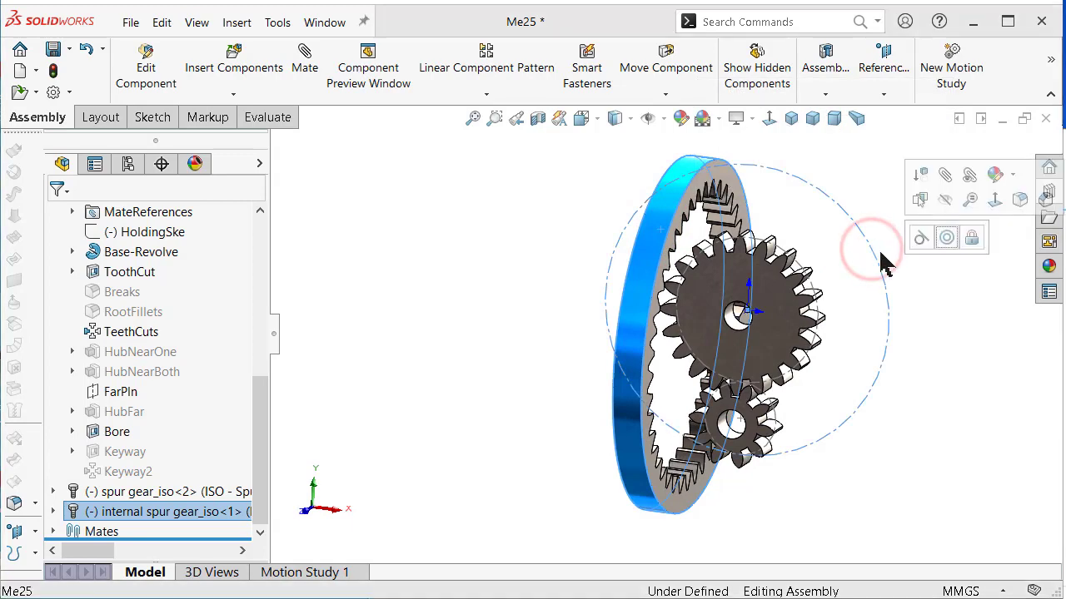
pyautogui.click(946, 240)
pyautogui.press('Escape')
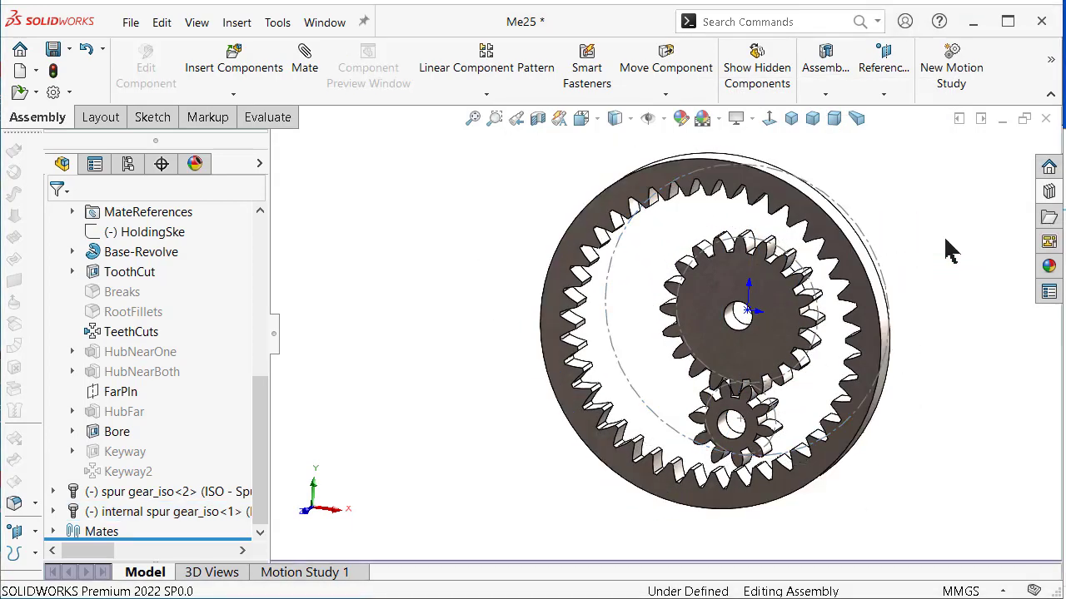
pyautogui.click(872, 325)
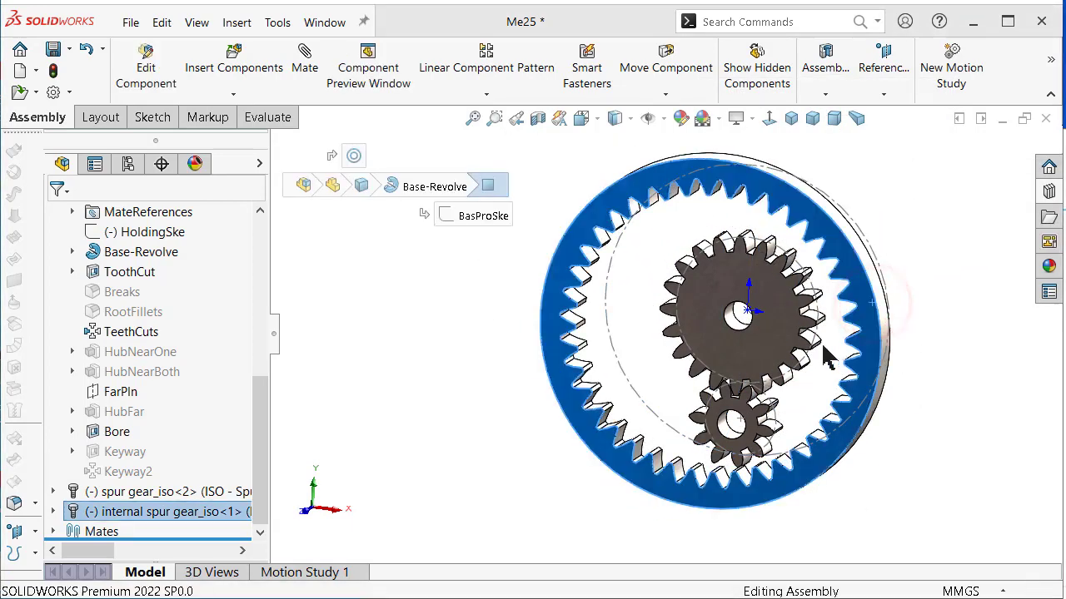
pyautogui.keyDown('ctrl'); pyautogui.click(797, 350); pyautogui.keyUp('ctrl')
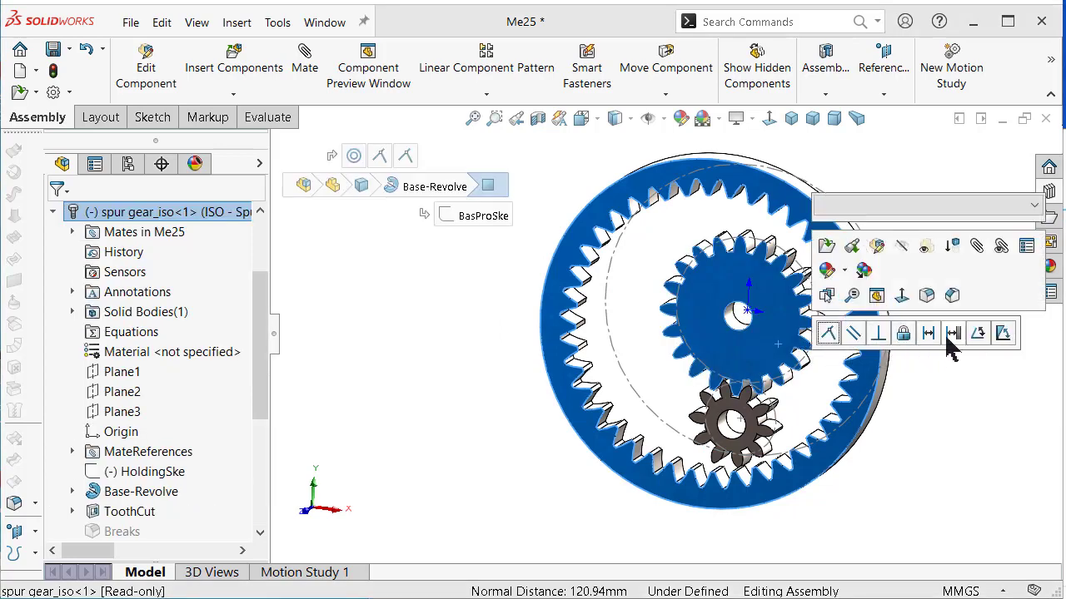
pyautogui.click(826, 334)
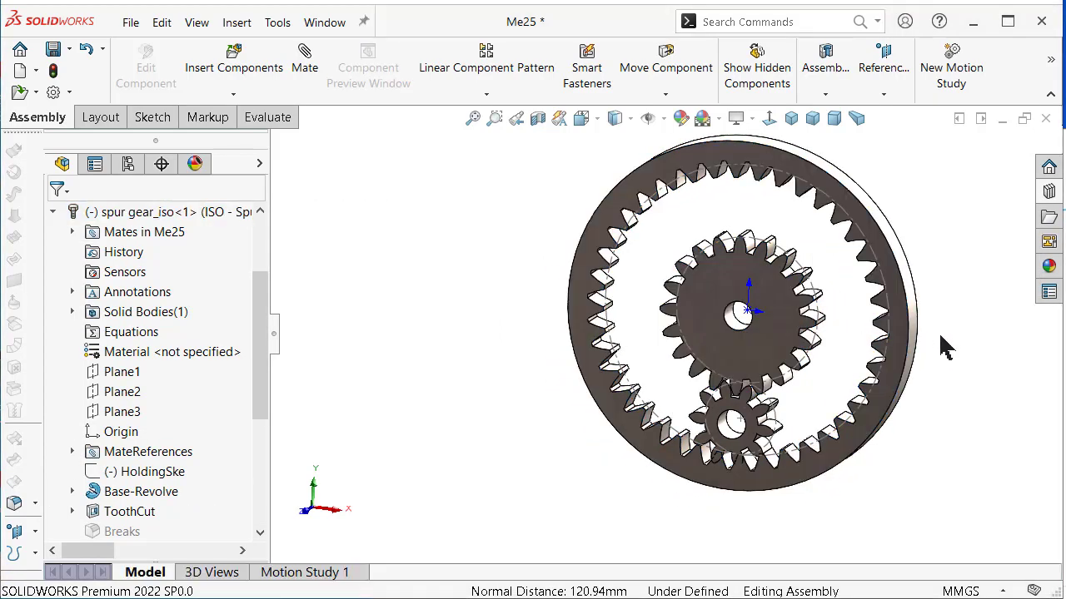
# Rotate the ring gear so its teeth mesh with the small planet gear, then fit the view.
pyautogui.moveTo(966, 402); pyautogui.dragTo(932, 396, button='middle')
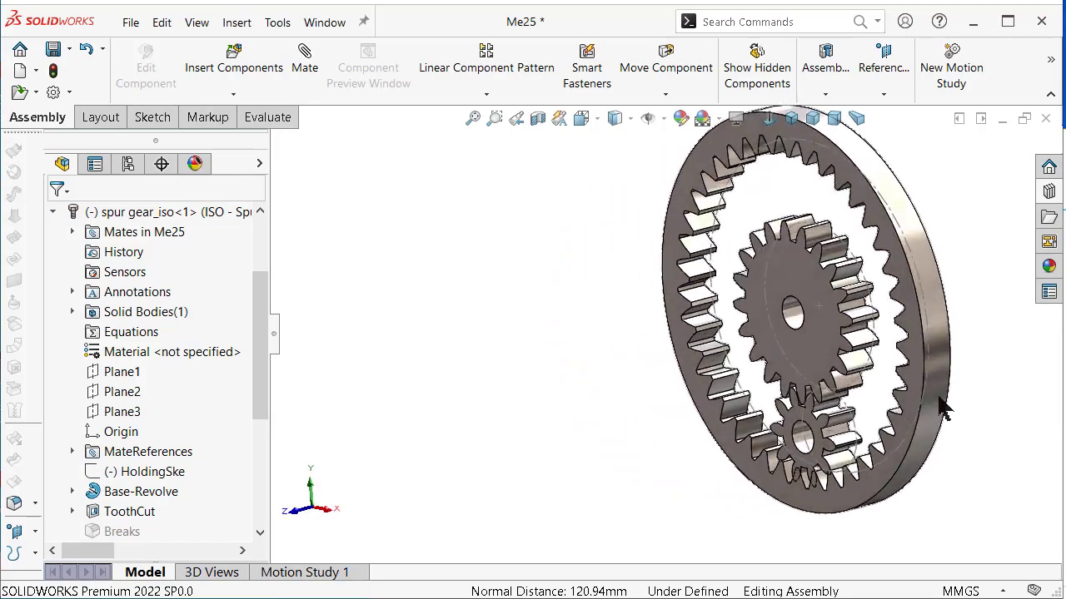
pyautogui.hotkey('ctrl', '1')
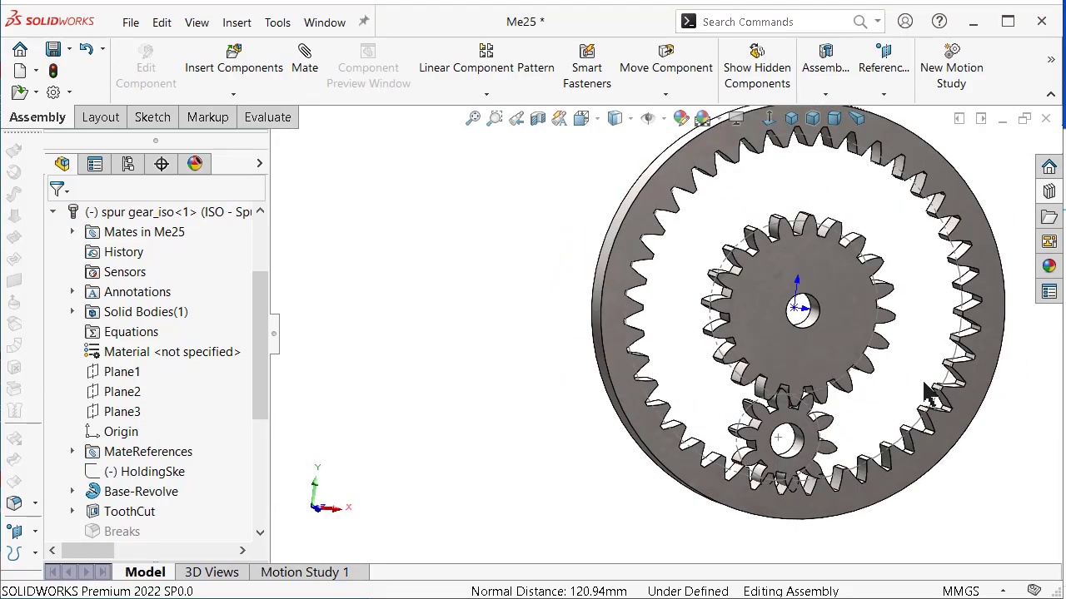
pyautogui.scroll(-5, 802, 435)
pyautogui.scroll(2, 783, 500)
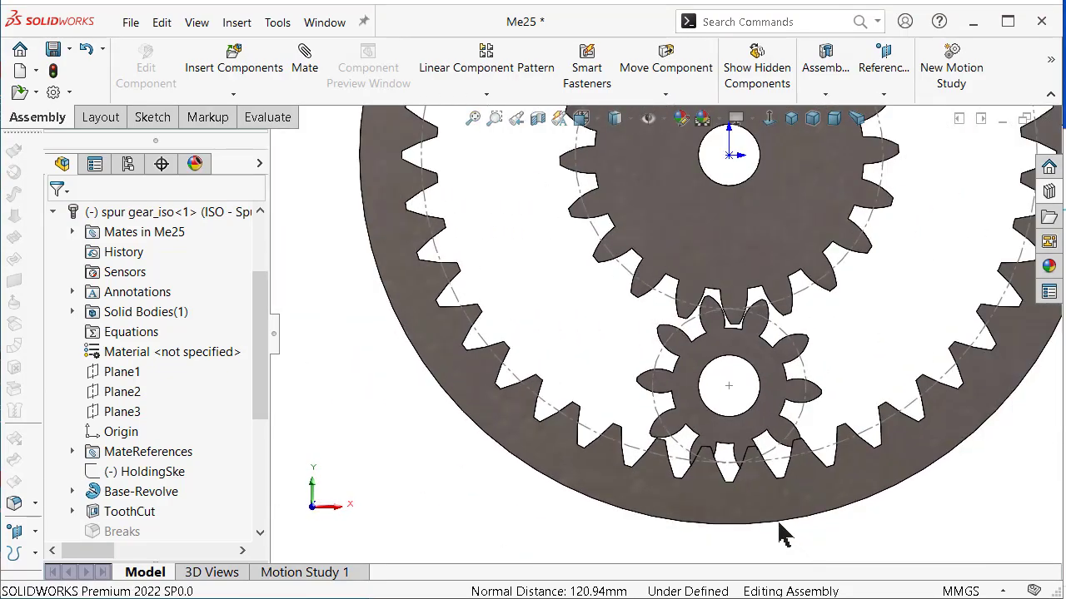
pyautogui.scroll(-3, 766, 463)
pyautogui.click(735, 518)
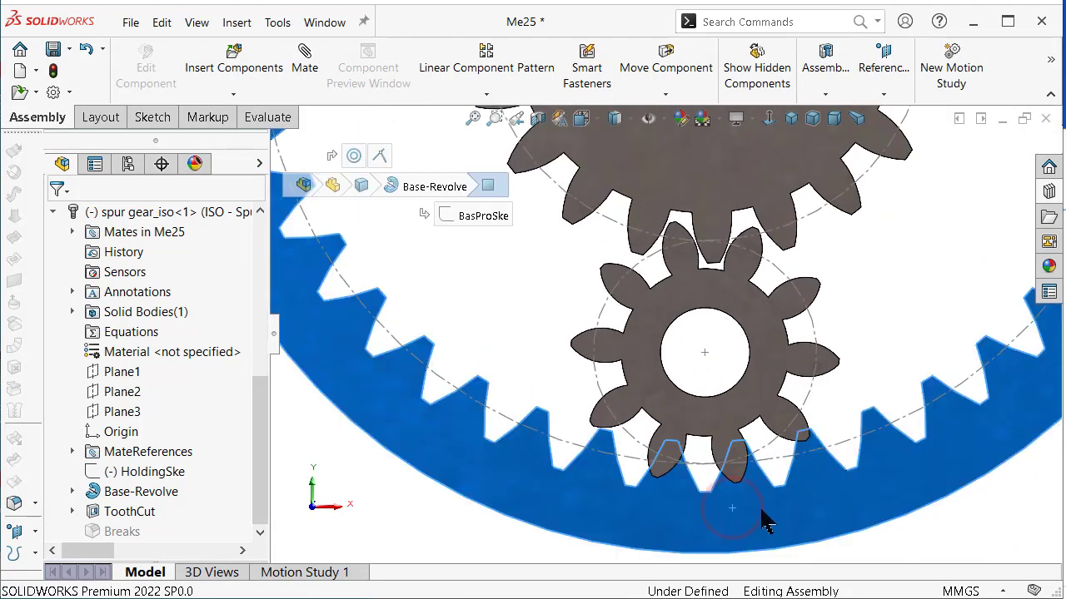
pyautogui.moveTo(761, 518); pyautogui.dragTo(791, 522)
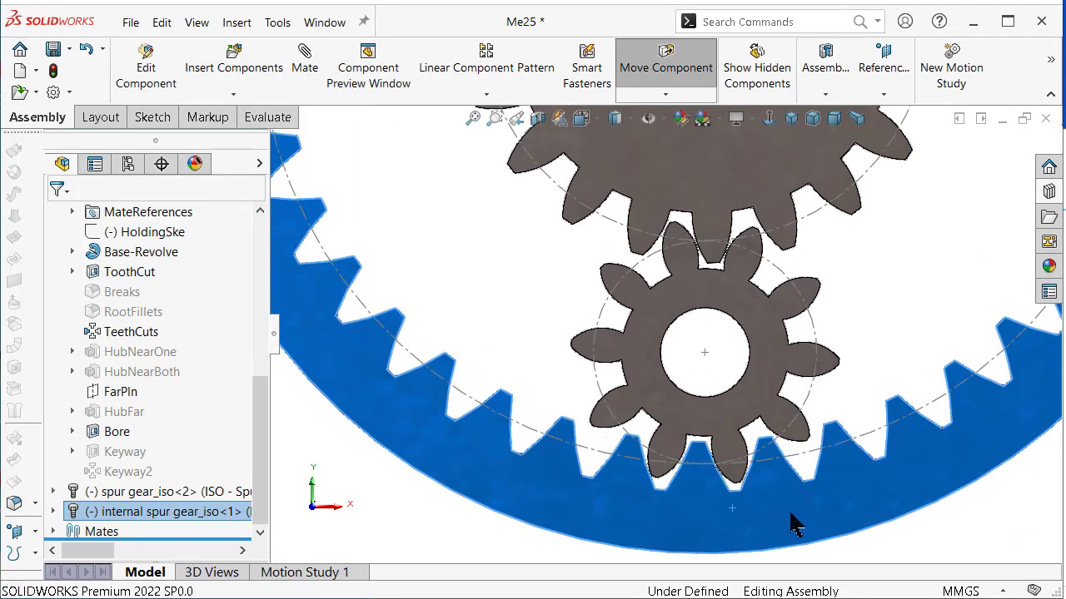
pyautogui.click(884, 275)
pyautogui.scroll(3, 884, 275)
pyautogui.scroll(2, 886, 283)
pyautogui.press('f')
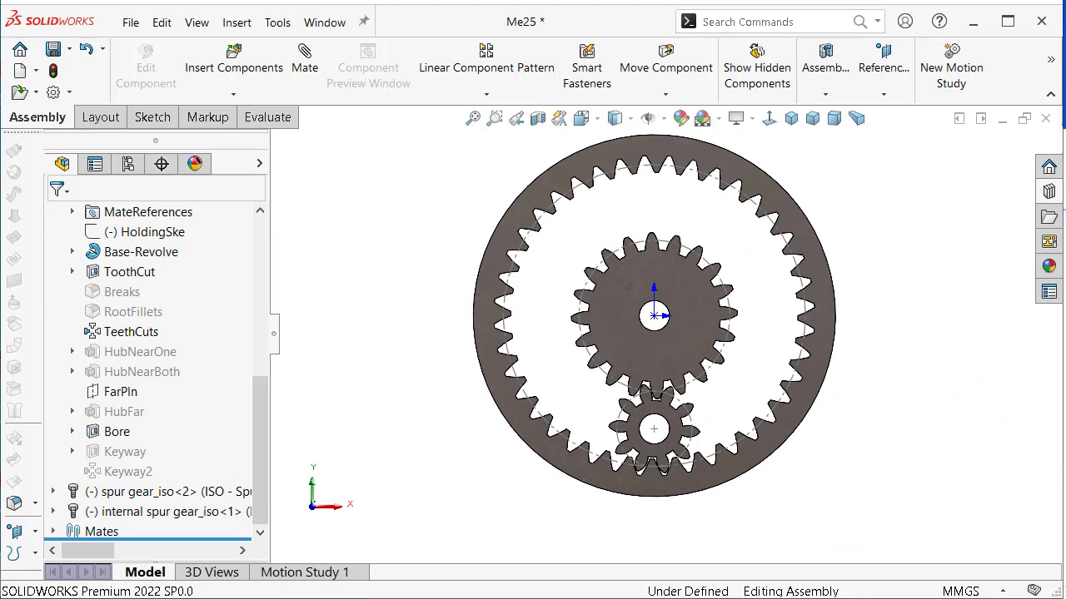
pyautogui.scroll(4, 147, 339)
pyautogui.scroll(3, 107, 321)
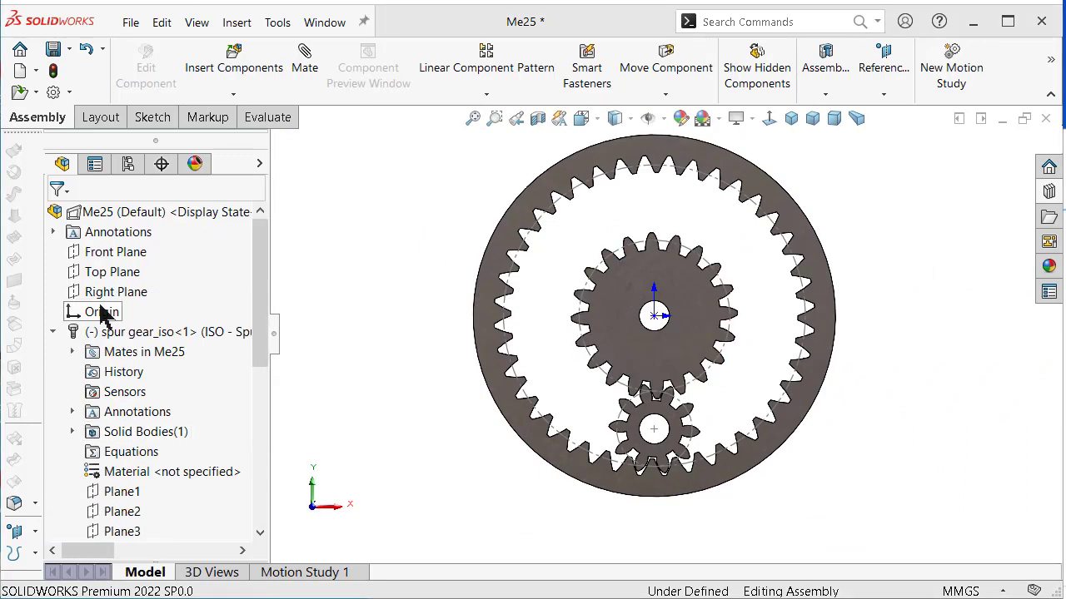
# Give the internal ring gear a green appearance.
pyautogui.click(52, 331)
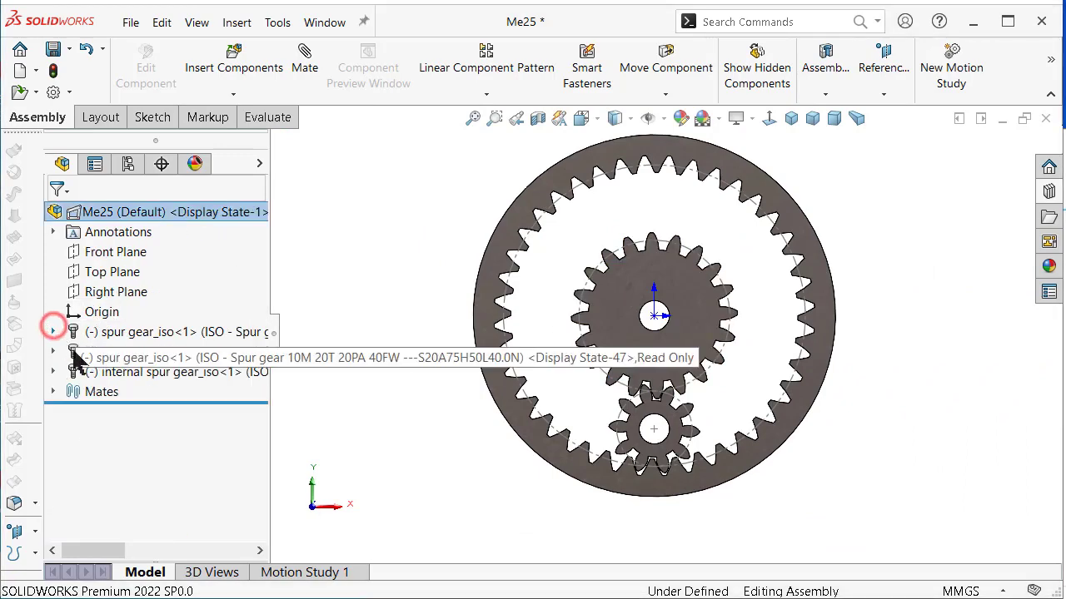
pyautogui.click(165, 373)
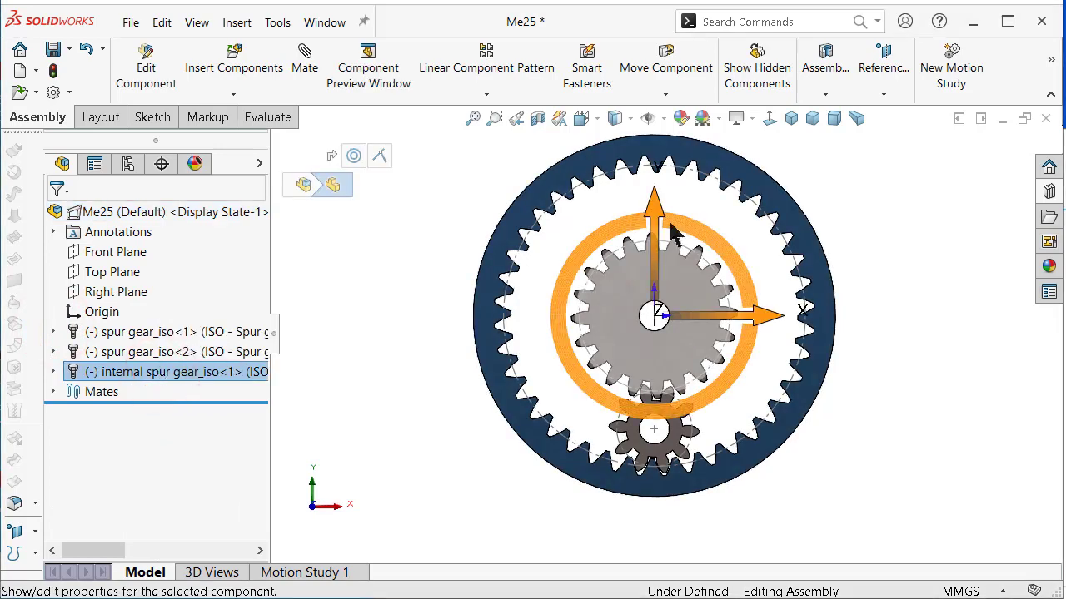
pyautogui.click(681, 119)
pyautogui.moveTo(257, 359); pyautogui.dragTo(260, 444)
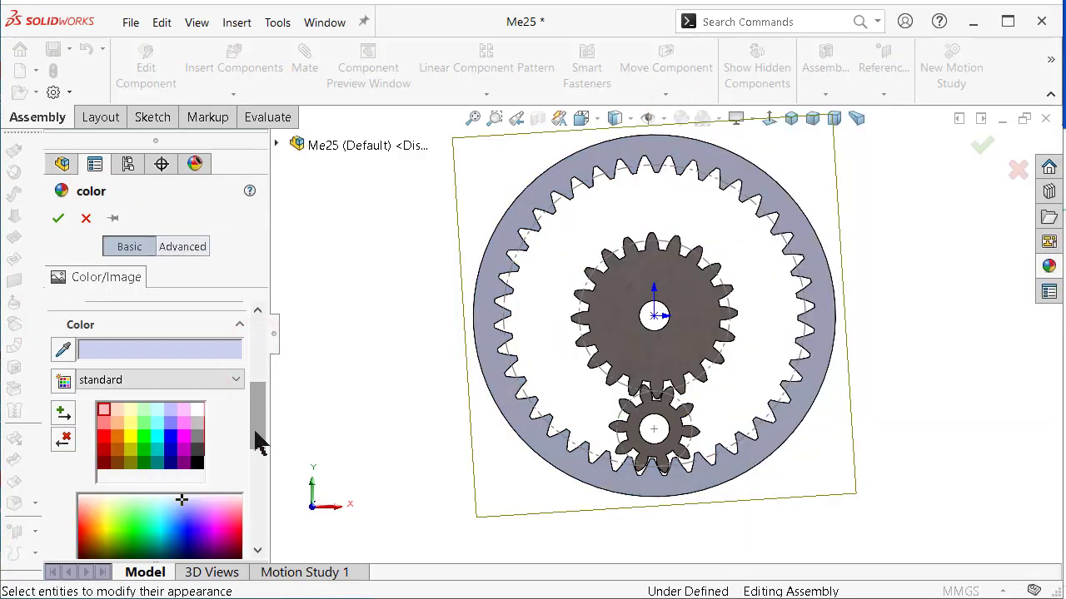
pyautogui.click(144, 464)
pyautogui.click(58, 219)
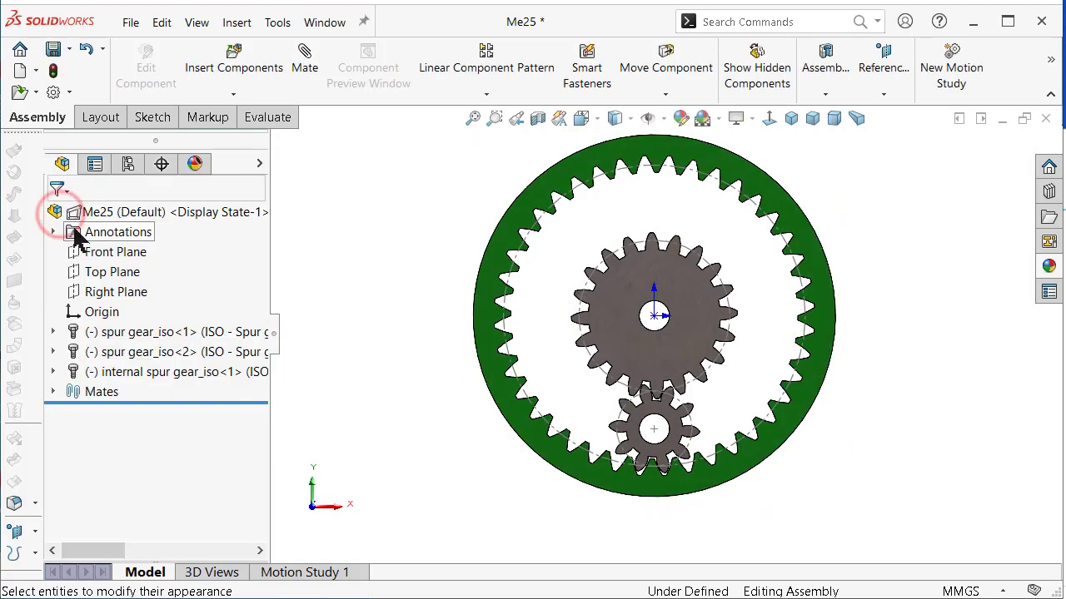
# Give the small planet gear a dark red appearance.
pyautogui.click(121, 354)
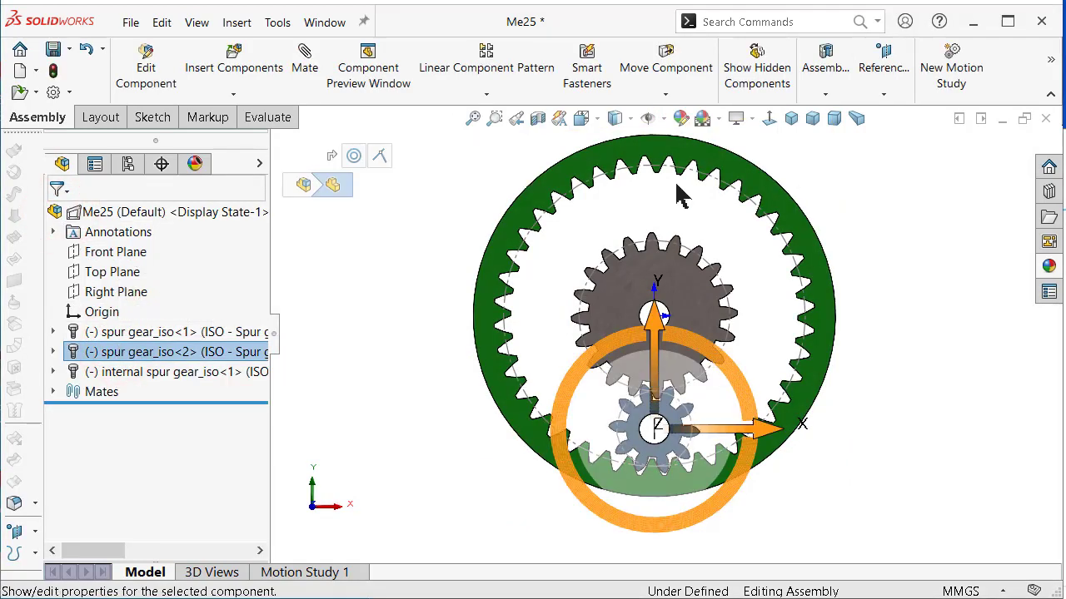
pyautogui.click(681, 119)
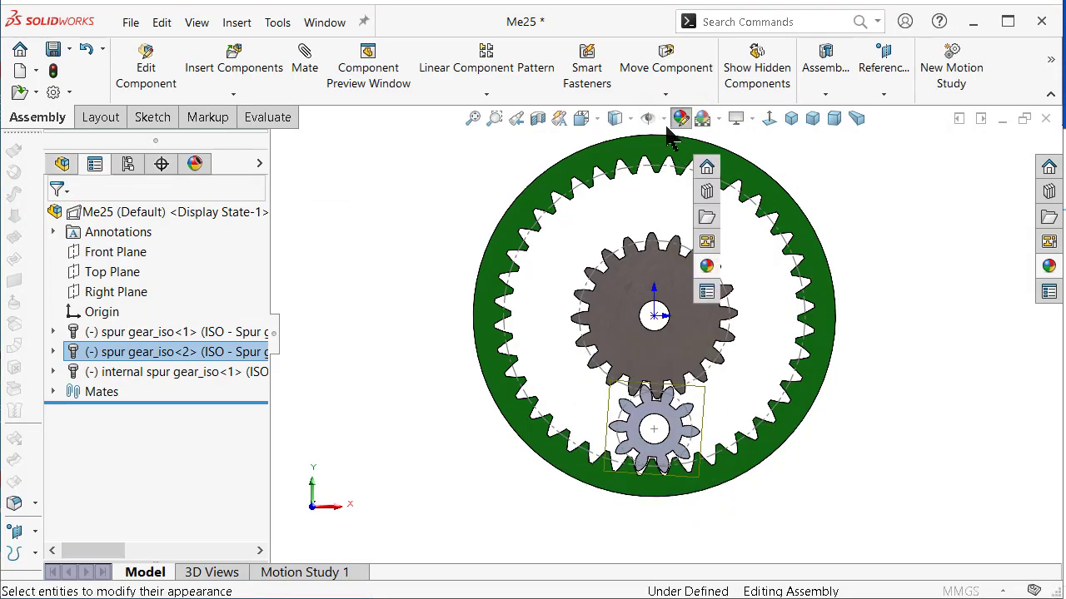
pyautogui.moveTo(258, 362); pyautogui.dragTo(257, 409)
pyautogui.click(104, 508)
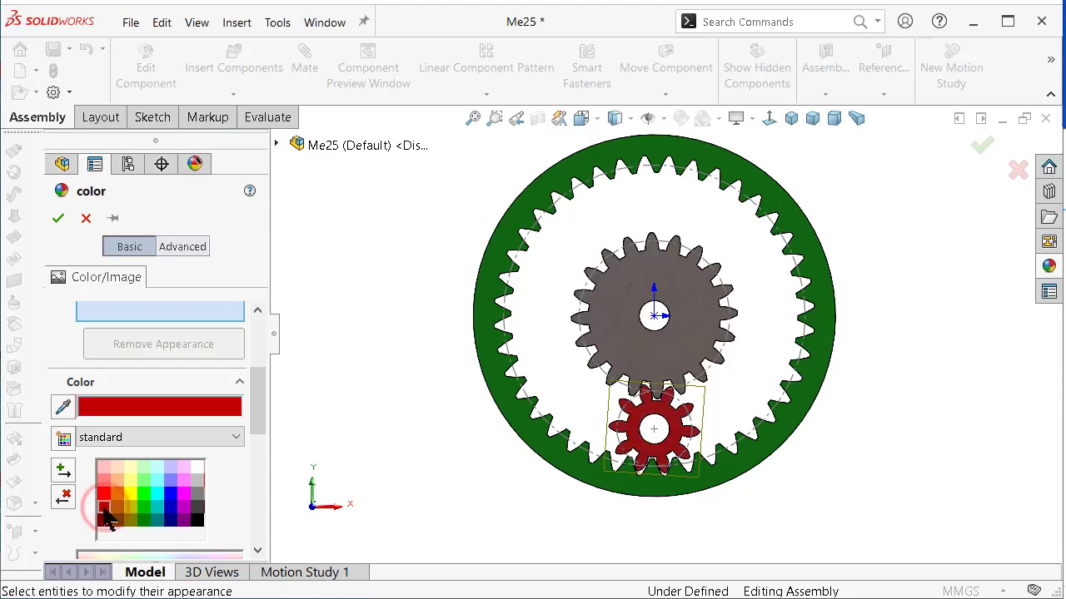
pyautogui.click(59, 220)
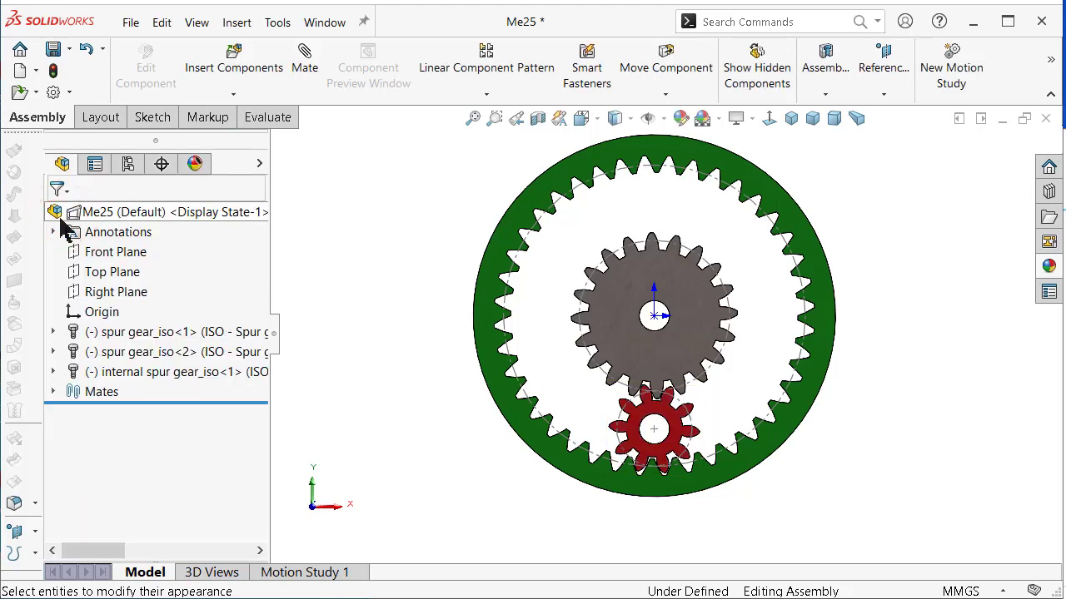
# Give the central sun gear a yellow appearance.
pyautogui.click(131, 335)
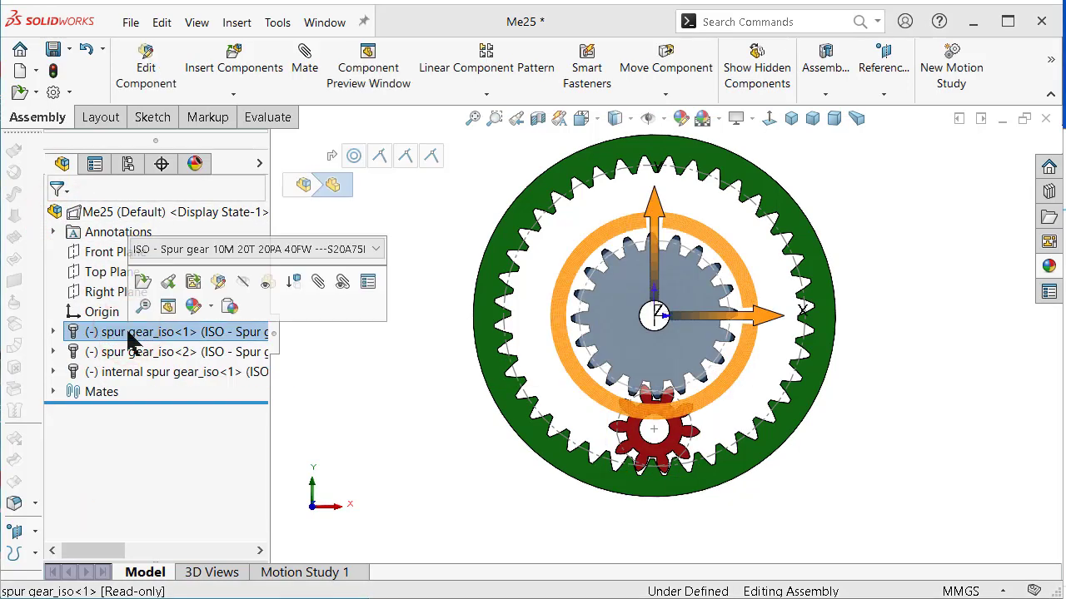
pyautogui.click(681, 118)
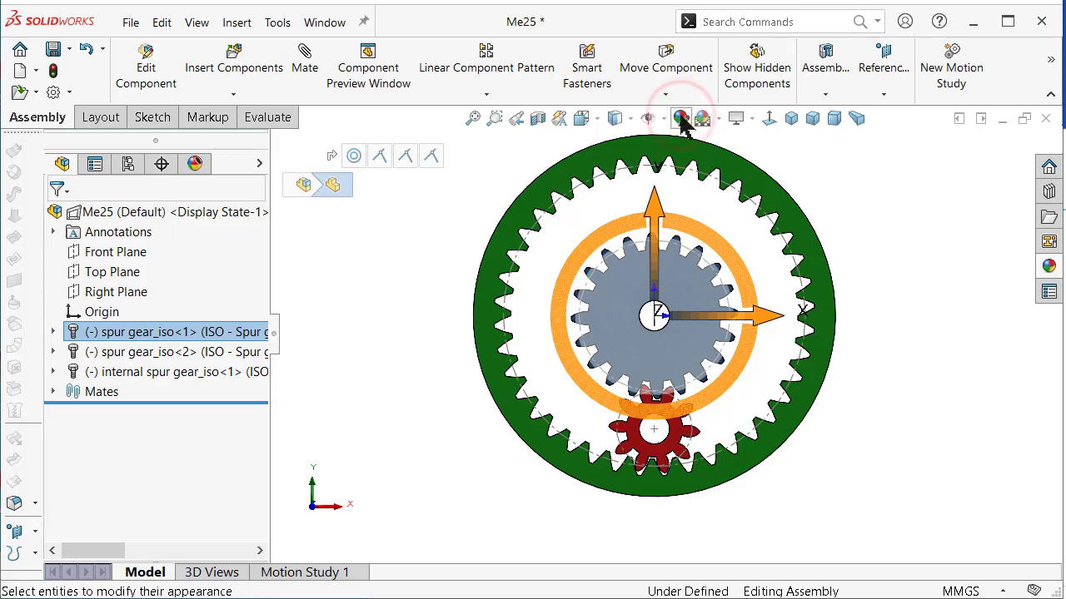
pyautogui.moveTo(257, 369); pyautogui.dragTo(255, 409)
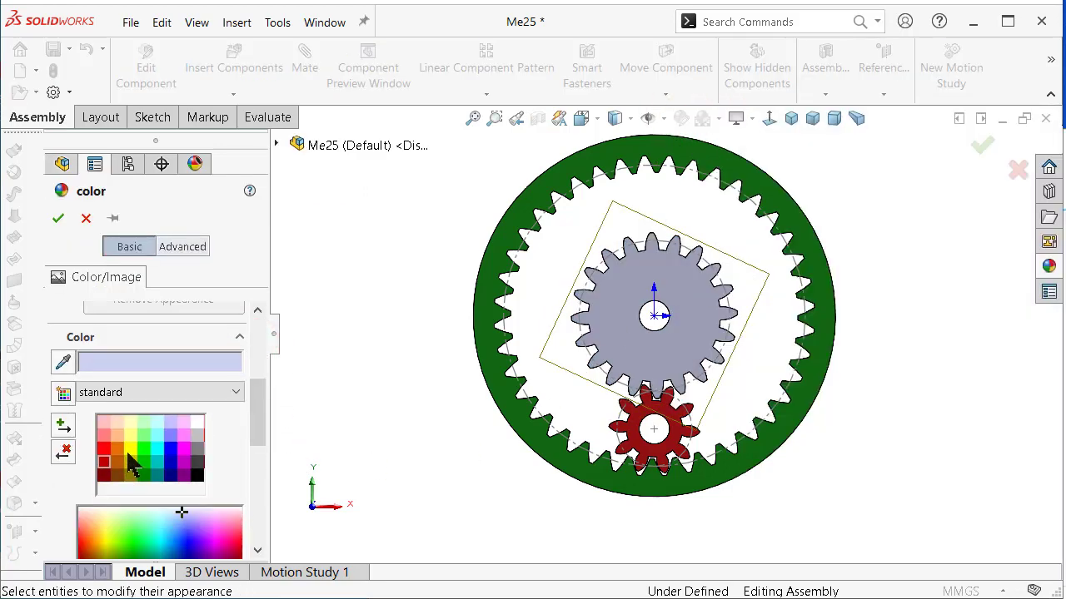
pyautogui.click(130, 449)
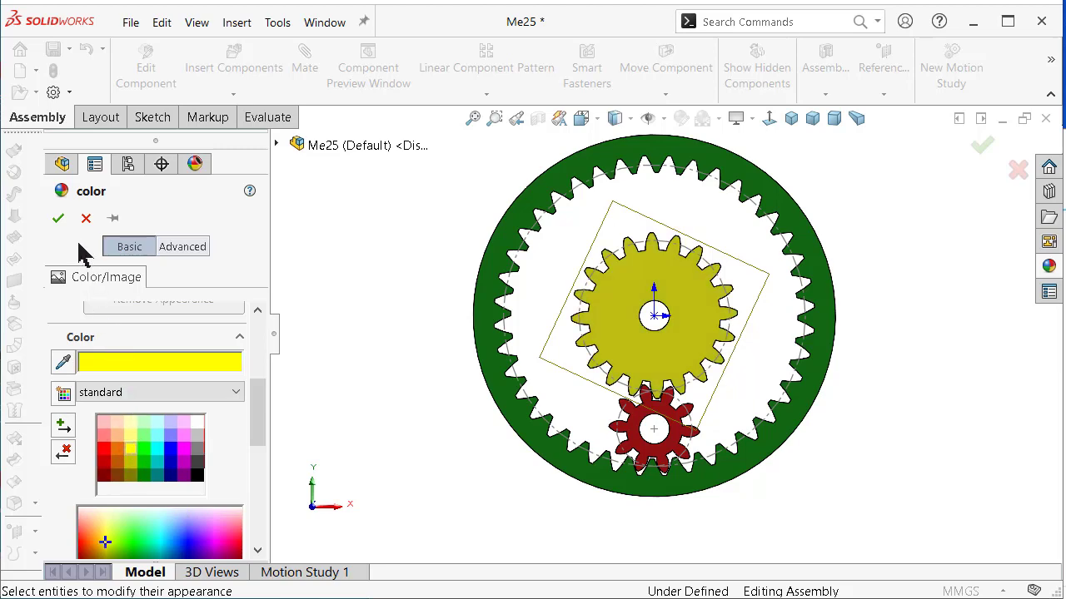
pyautogui.click(58, 218)
pyautogui.scroll(-2, 620, 475)
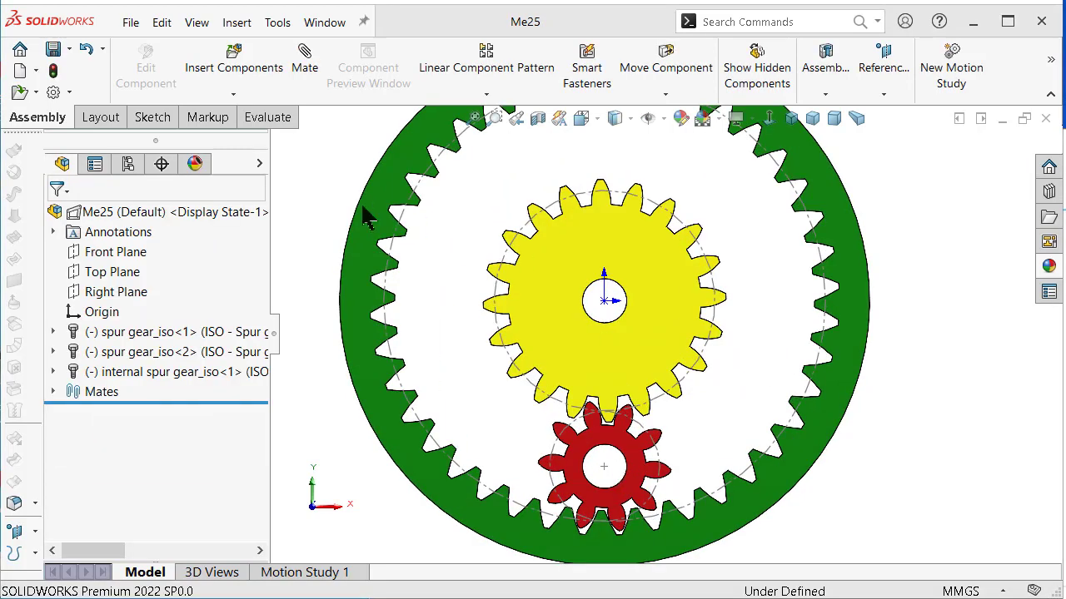
# Start a mechanical Gear mate, selecting the sun gear's bore and the planet gear's bore.
pyautogui.click(299, 60)
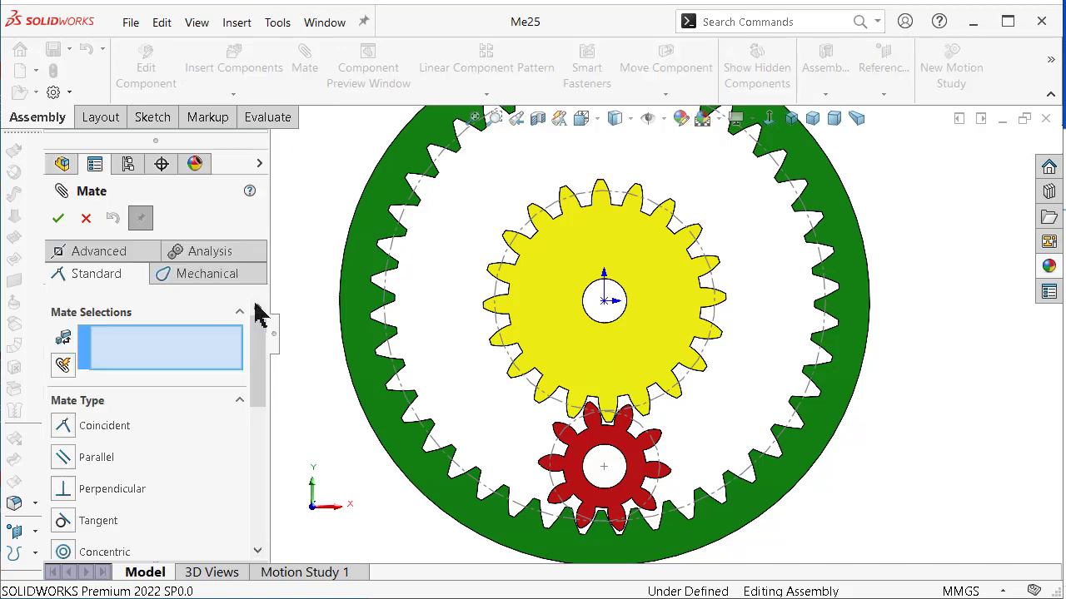
pyautogui.click(210, 279)
pyautogui.moveTo(260, 351)
pyautogui.mouseDown()
pyautogui.moveTo(261, 430)
pyautogui.moveTo(256, 360)
pyautogui.mouseUp()
pyautogui.click(90, 370)
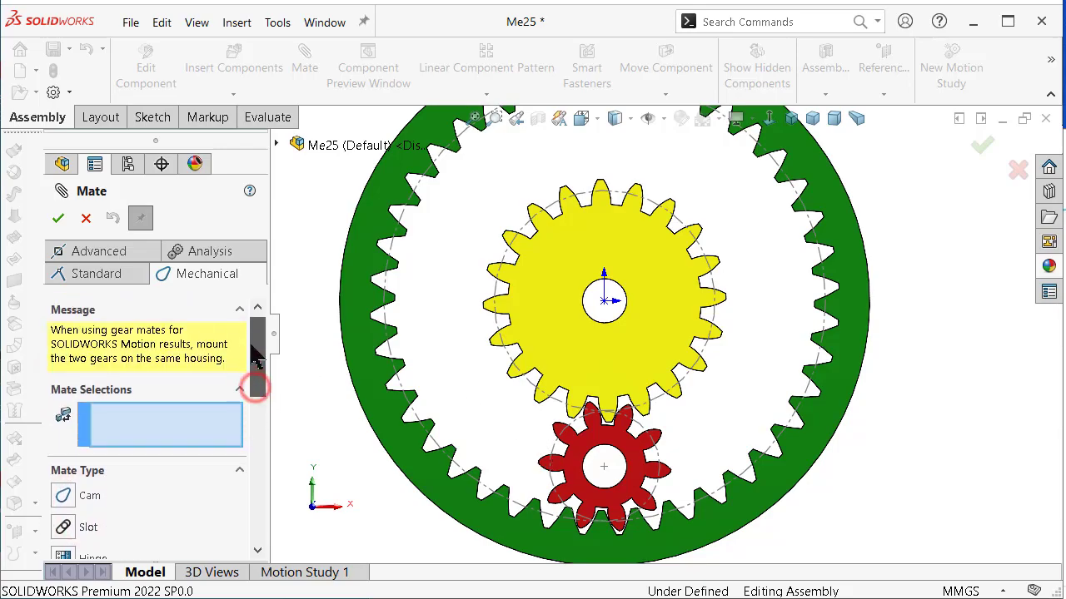
pyautogui.moveTo(552, 474); pyautogui.dragTo(541, 481, button='middle')
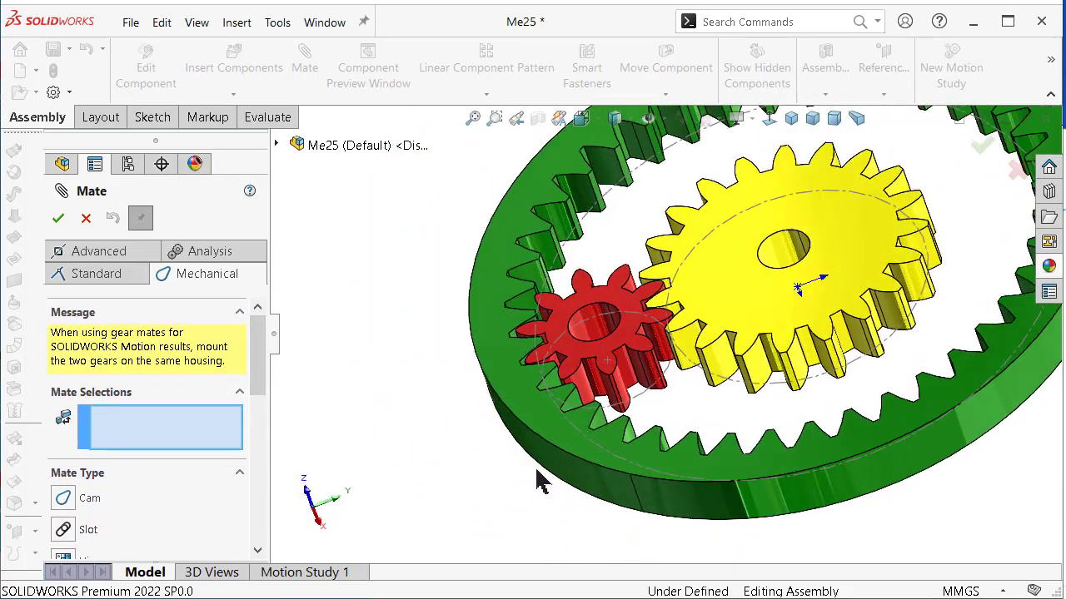
pyautogui.scroll(-2, 649, 400)
pyautogui.scroll(-2, 749, 333)
pyautogui.scroll(-2, 753, 325)
pyautogui.scroll(-2, 758, 314)
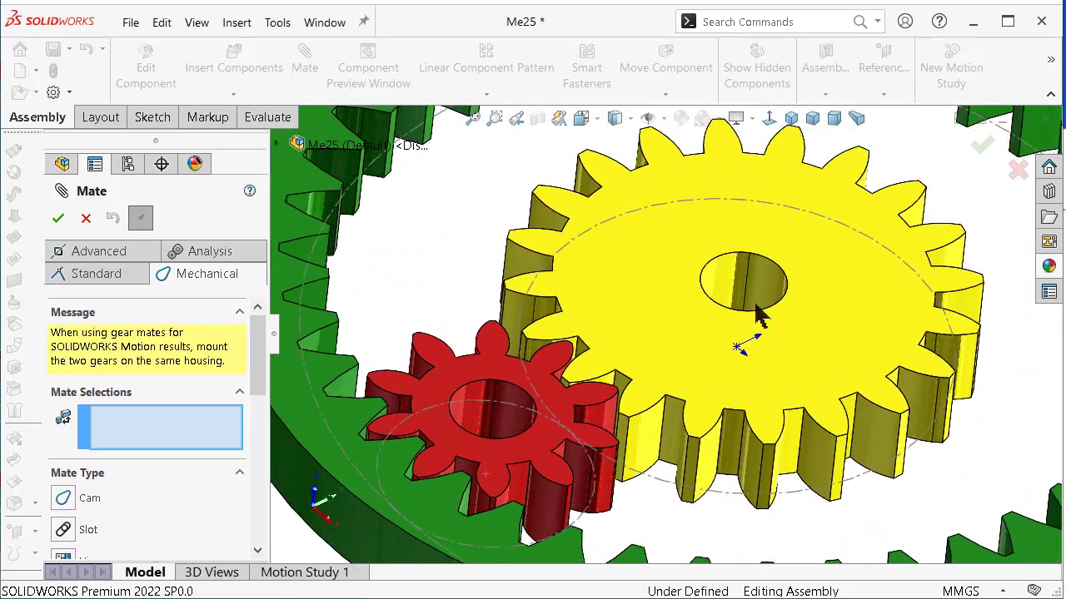
pyautogui.click(762, 279)
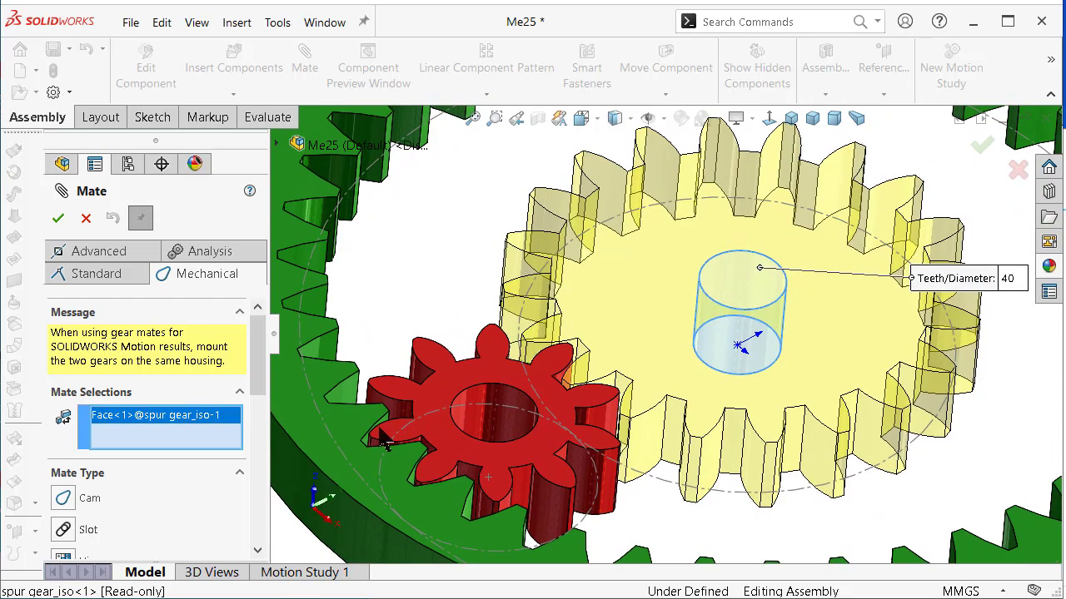
pyautogui.moveTo(762, 283)
pyautogui.mouseDown(button='middle')
pyautogui.moveTo(399, 446)
pyautogui.moveTo(468, 427)
pyautogui.mouseUp(button='middle')
pyautogui.click(497, 419)
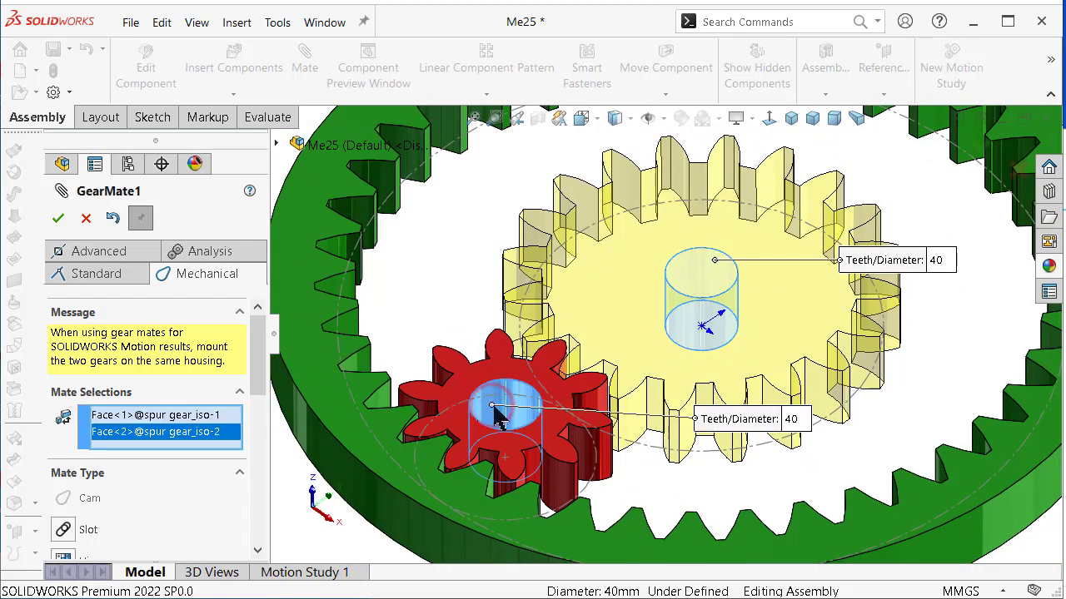
# Set the gear mate ratio to 10 for the planet and 20 for the sun, and apply it.
pyautogui.doubleClick(795, 420)
pyautogui.write('10')
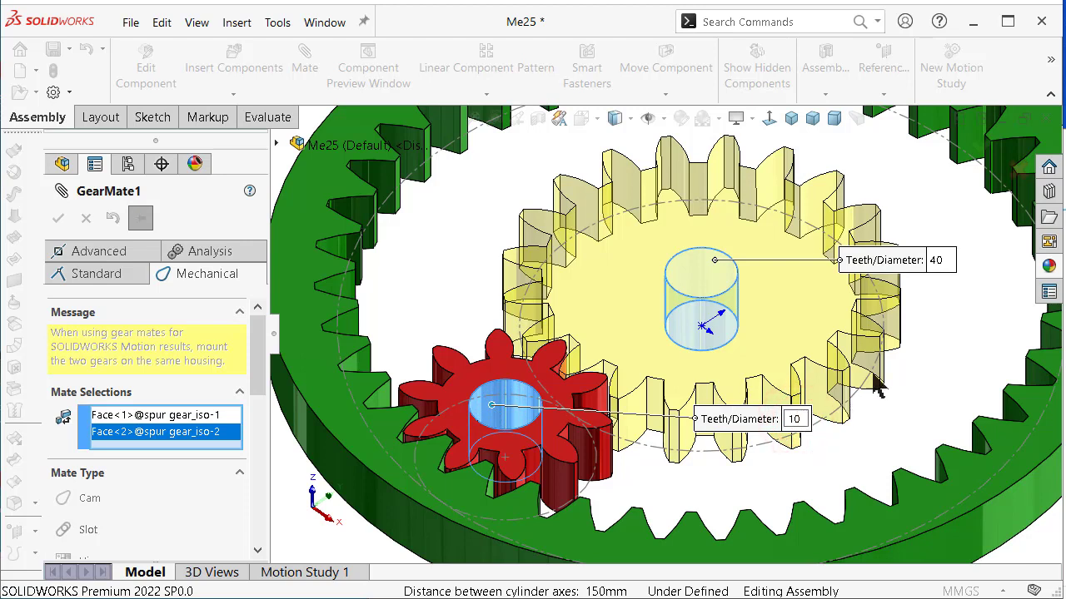
pyautogui.click(941, 268)
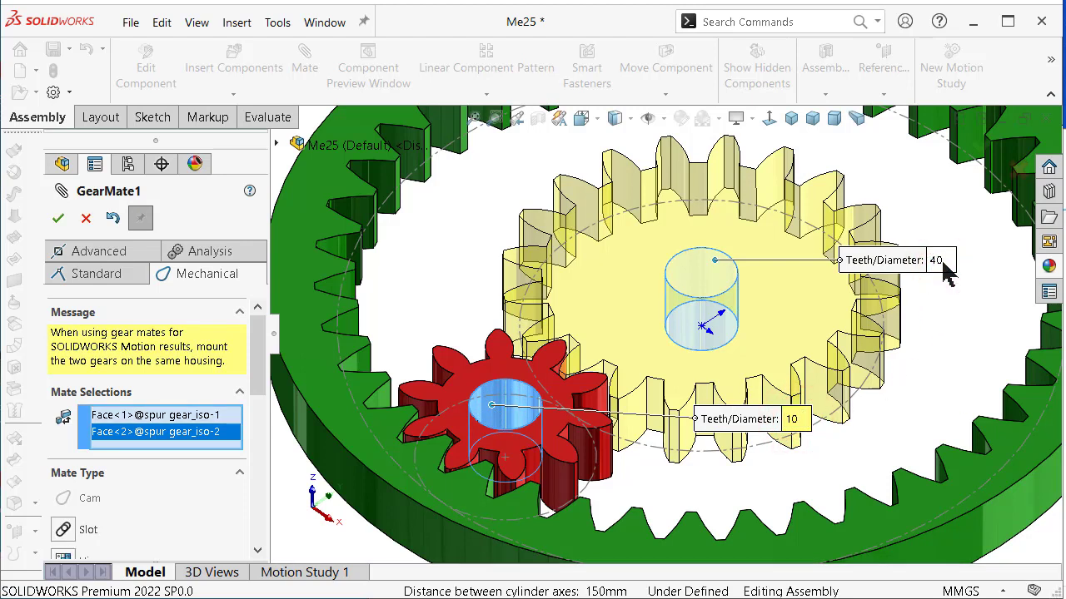
pyautogui.doubleClick(941, 263)
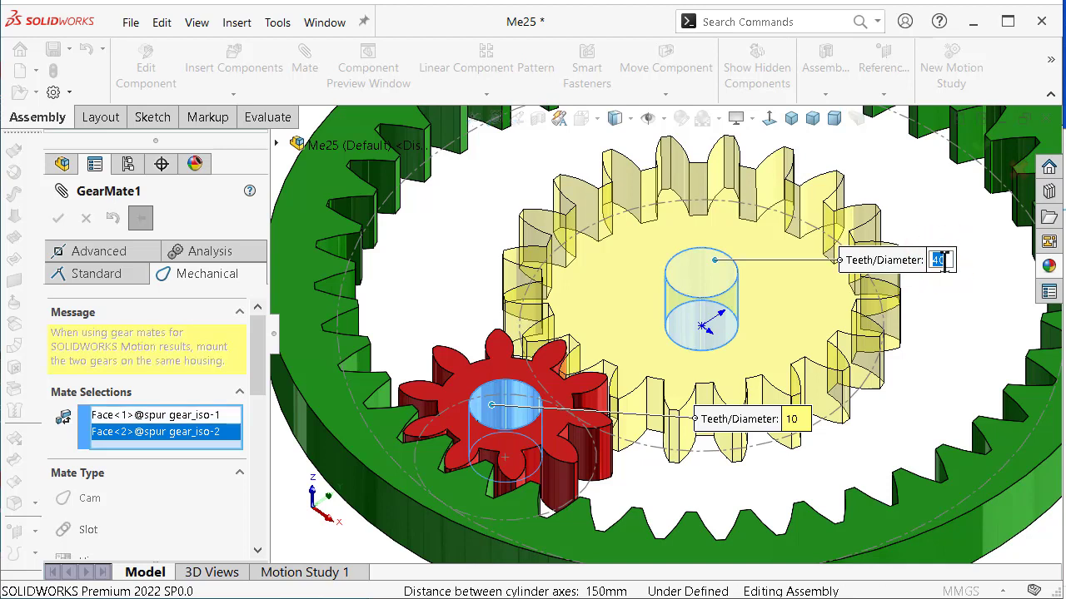
pyautogui.write('20')
pyautogui.click(934, 290)
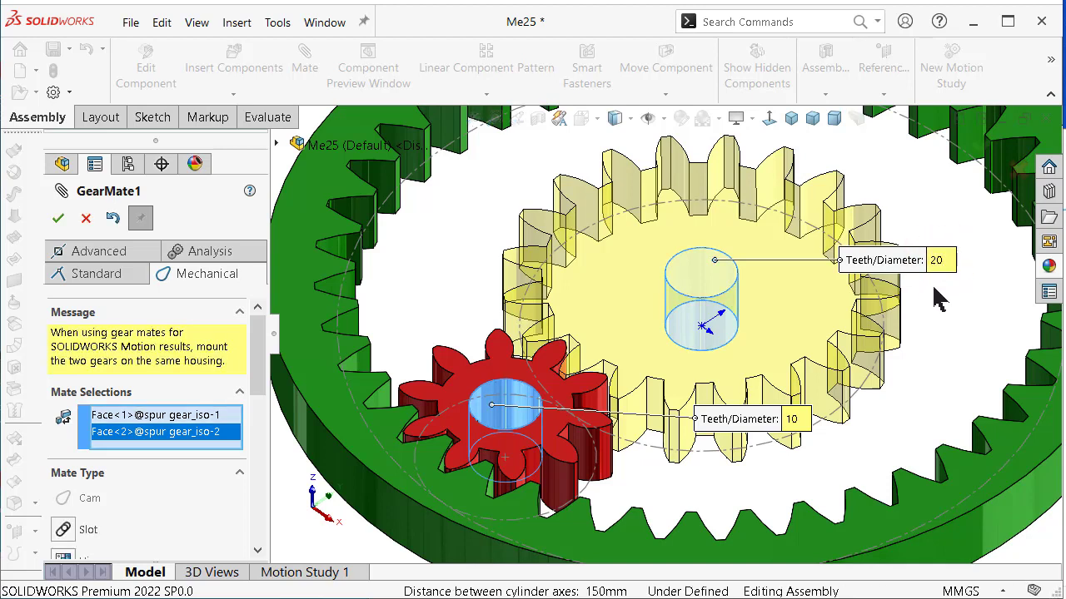
pyautogui.click(58, 219)
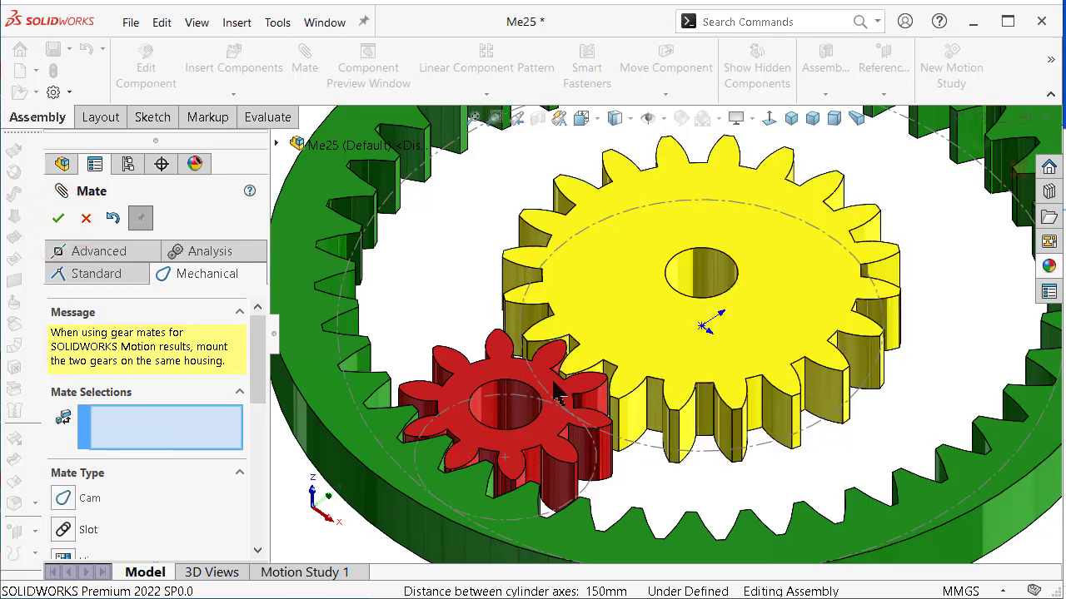
# Reorient to a face-on view and clear the leftover mate selections.
pyautogui.hotkey('ctrl', '1')
pyautogui.moveTo(552, 309)
pyautogui.mouseDown(button='middle')
pyautogui.moveTo(606, 436)
pyautogui.moveTo(554, 304)
pyautogui.mouseUp(button='middle')
pyautogui.hotkey('ctrl', '5')
pyautogui.scroll(-2, 540, 350)
pyautogui.scroll(-2, 571, 405)
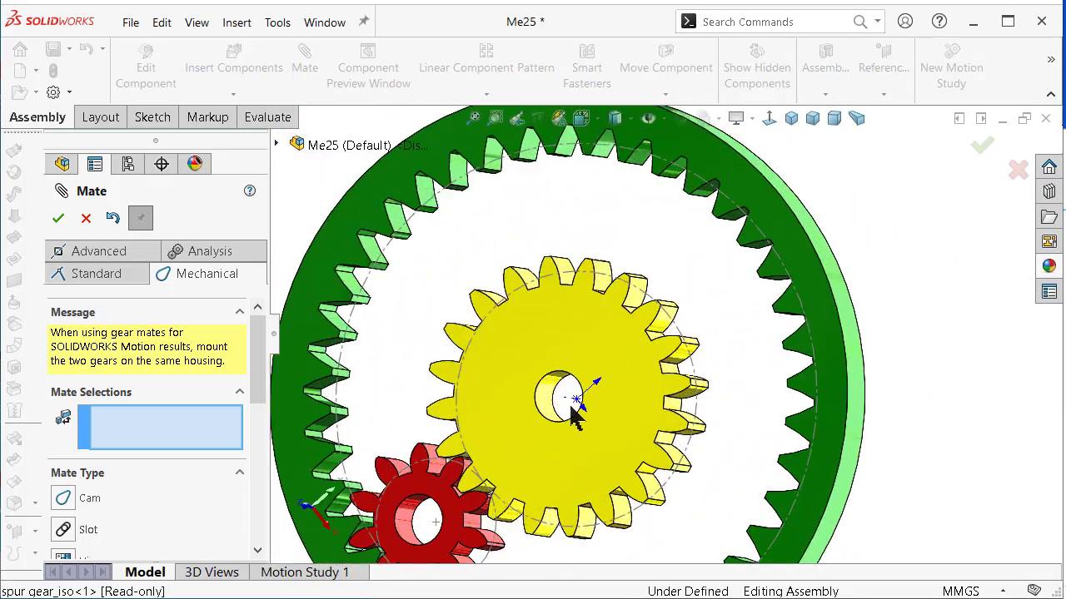
pyautogui.click(600, 450)
pyautogui.hotkey('ctrl', '8')
pyautogui.scroll(-3, 708, 431)
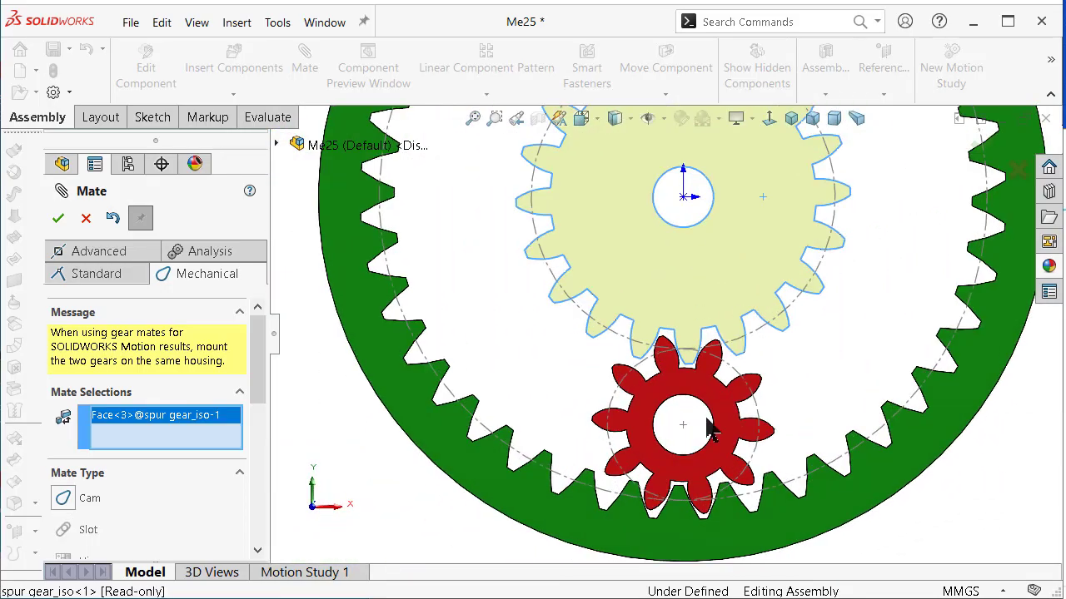
pyautogui.click(829, 373)
pyautogui.scroll(-3, 707, 383)
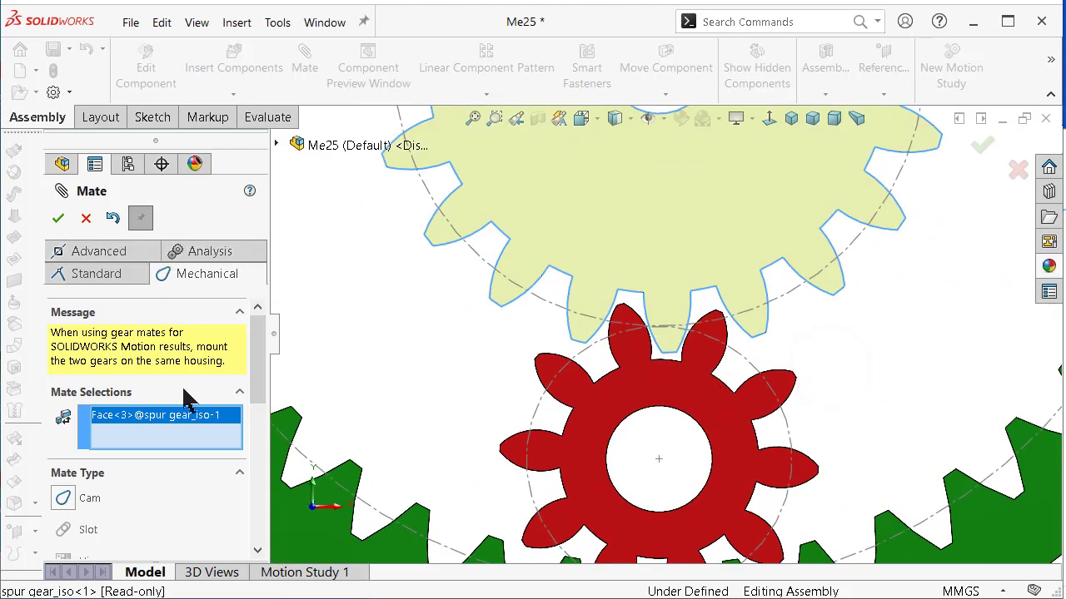
pyautogui.rightClick(191, 443)
pyautogui.click(219, 445)
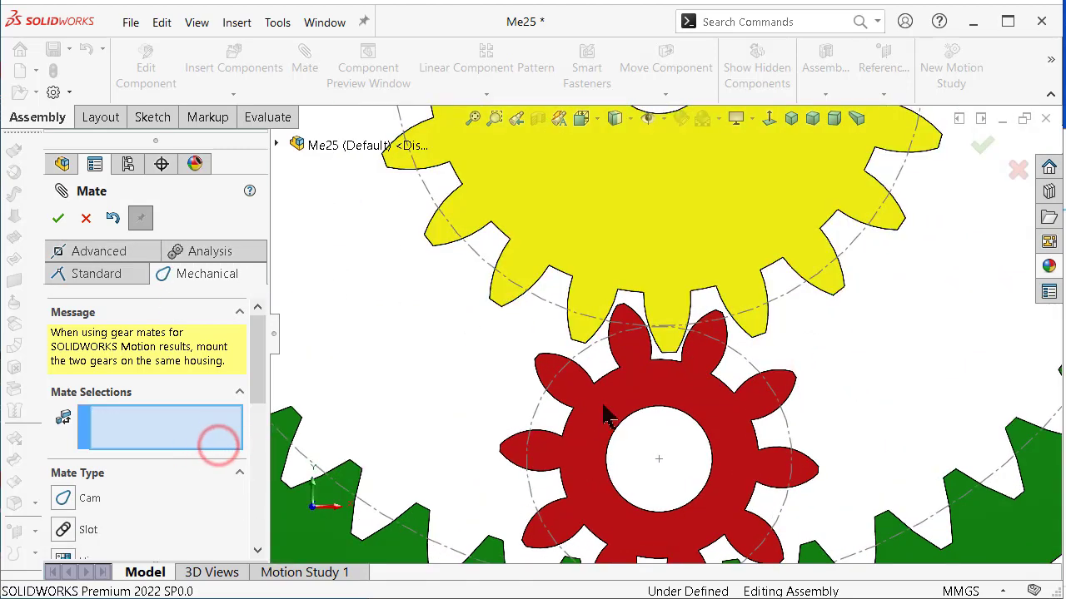
# Turn the red planet gear to check it meshes with the sun gear.
pyautogui.click(710, 402)
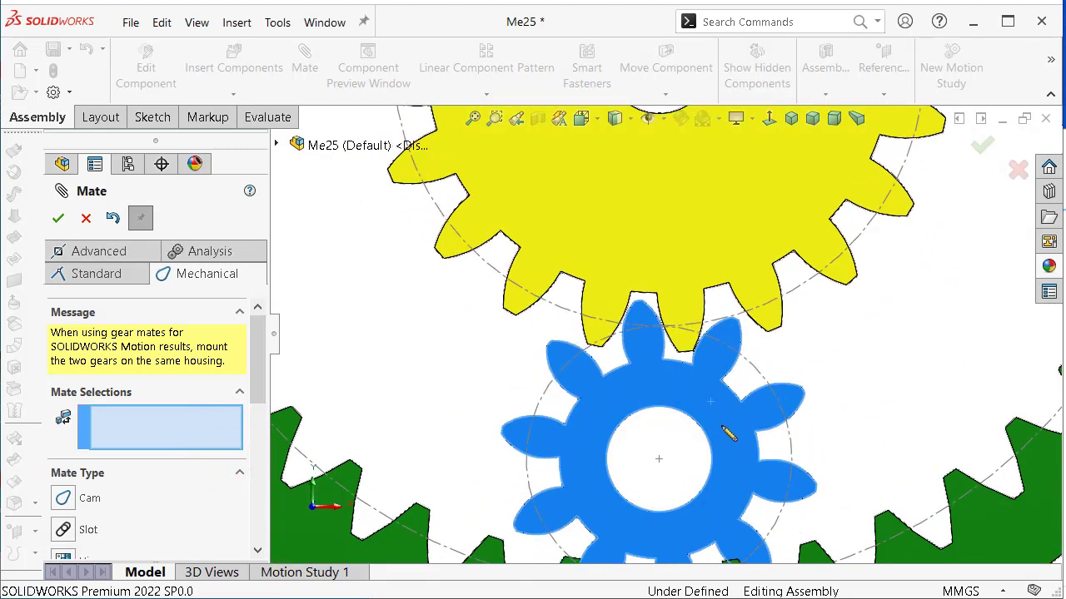
pyautogui.moveTo(743, 436); pyautogui.dragTo(730, 431)
pyautogui.scroll(2, 702, 456)
pyautogui.scroll(-2, 702, 457)
pyautogui.moveTo(675, 471); pyautogui.dragTo(692, 473)
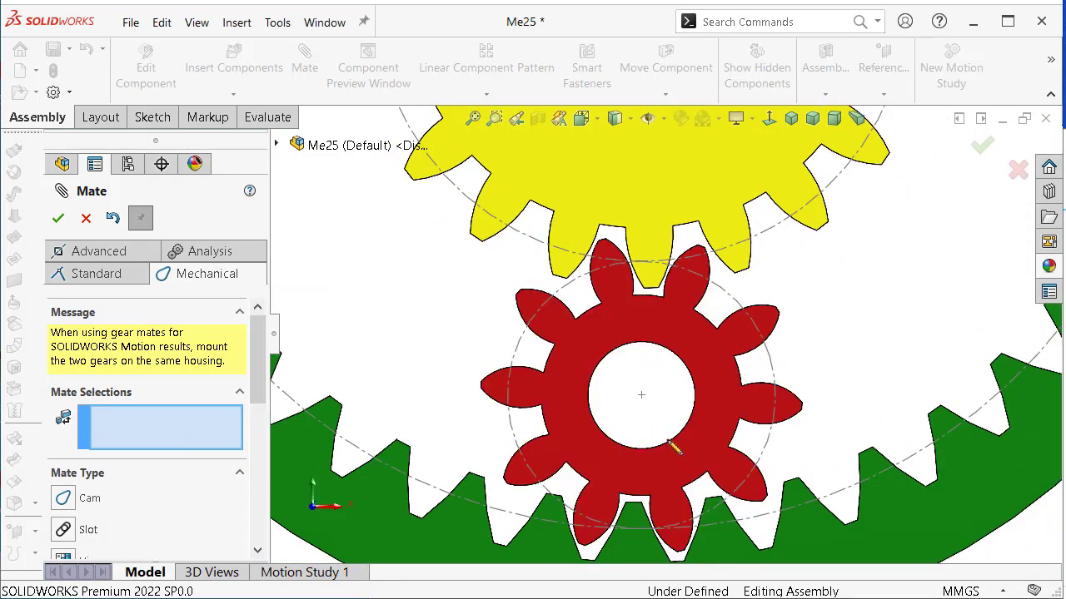
pyautogui.moveTo(669, 442)
pyautogui.mouseDown(button='middle')
pyautogui.moveTo(634, 376)
pyautogui.moveTo(590, 553)
pyautogui.mouseUp(button='middle')
# Add a reversed Gear mate between the planet's bore and the ring gear at 10:40.
pyautogui.click(634, 374)
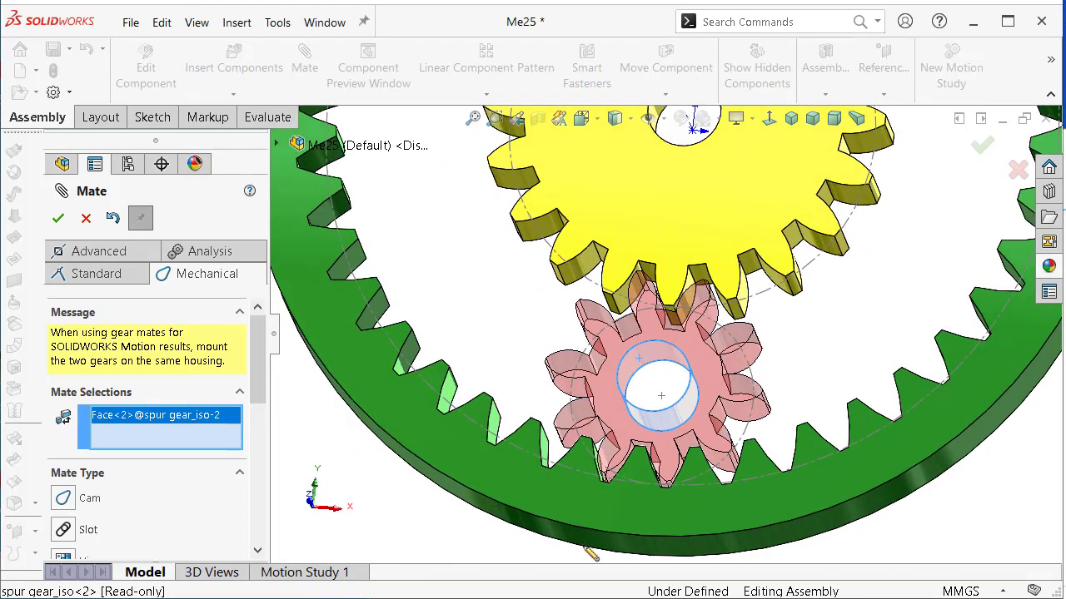
pyautogui.moveTo(258, 360); pyautogui.dragTo(258, 416)
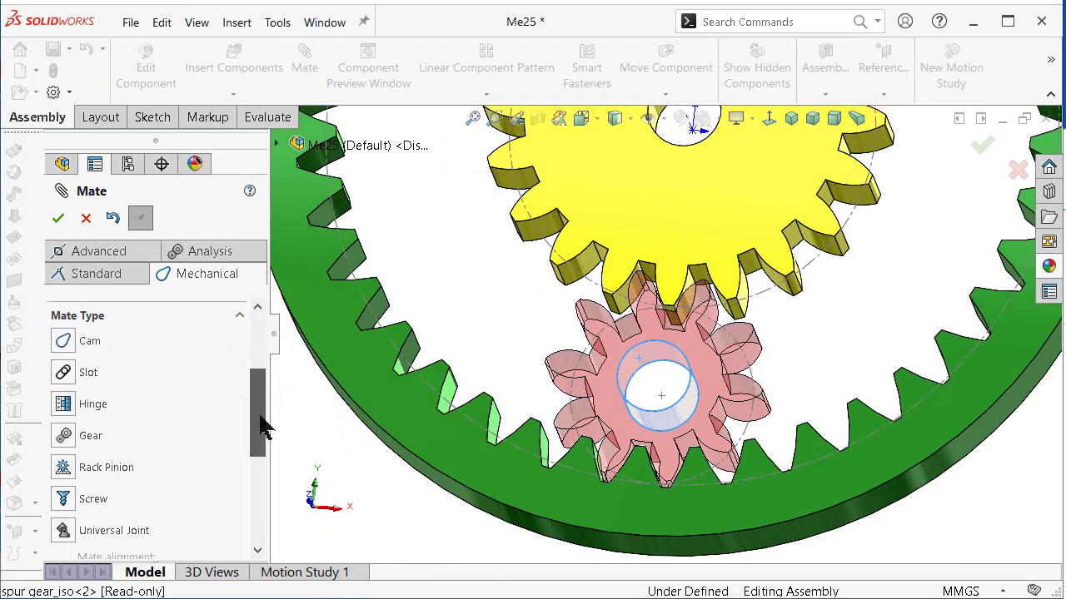
pyautogui.click(65, 436)
pyautogui.moveTo(392, 532); pyautogui.dragTo(487, 496, button='middle')
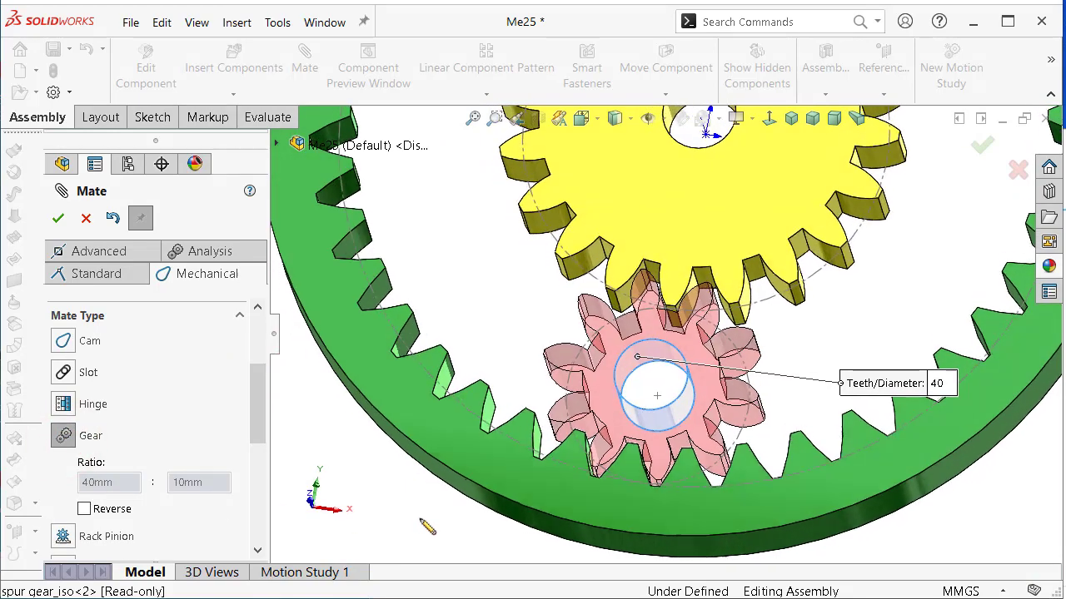
pyautogui.click(484, 492)
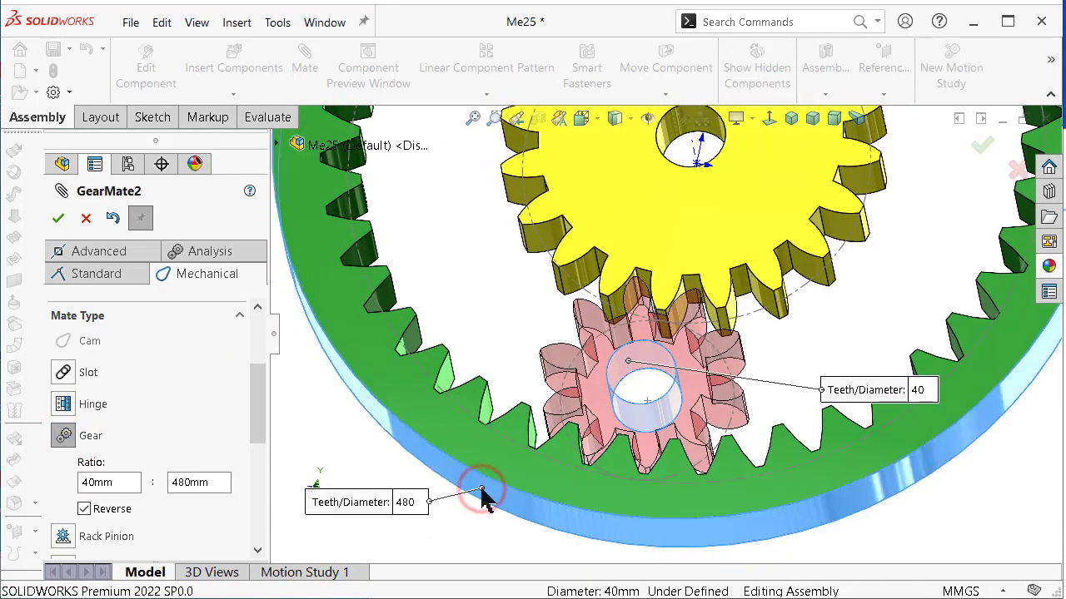
pyautogui.doubleClick(412, 502)
pyautogui.write('40')
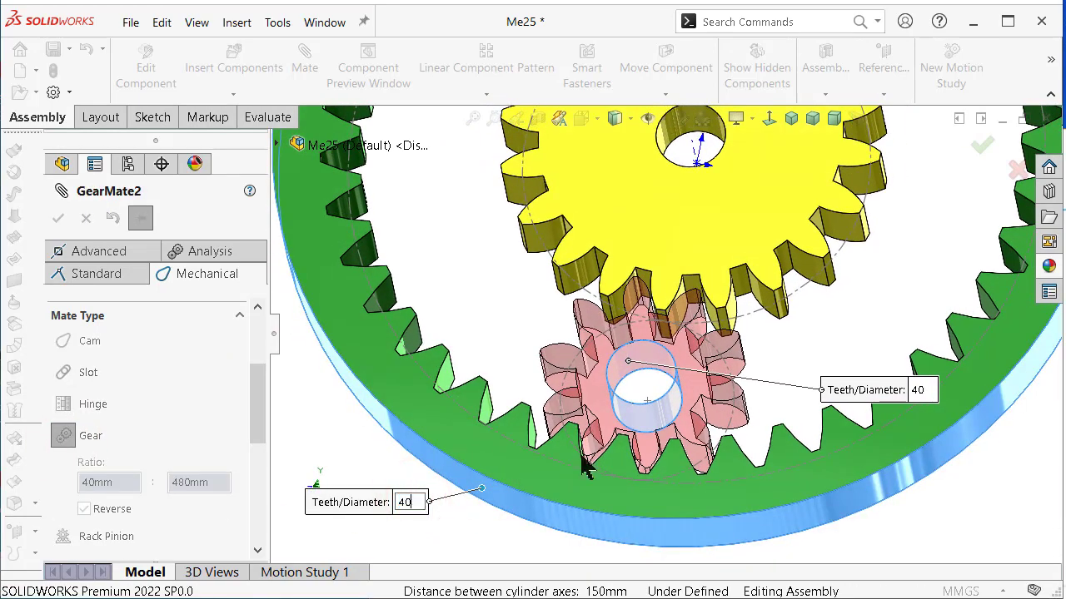
pyautogui.doubleClick(922, 391)
pyautogui.write('10')
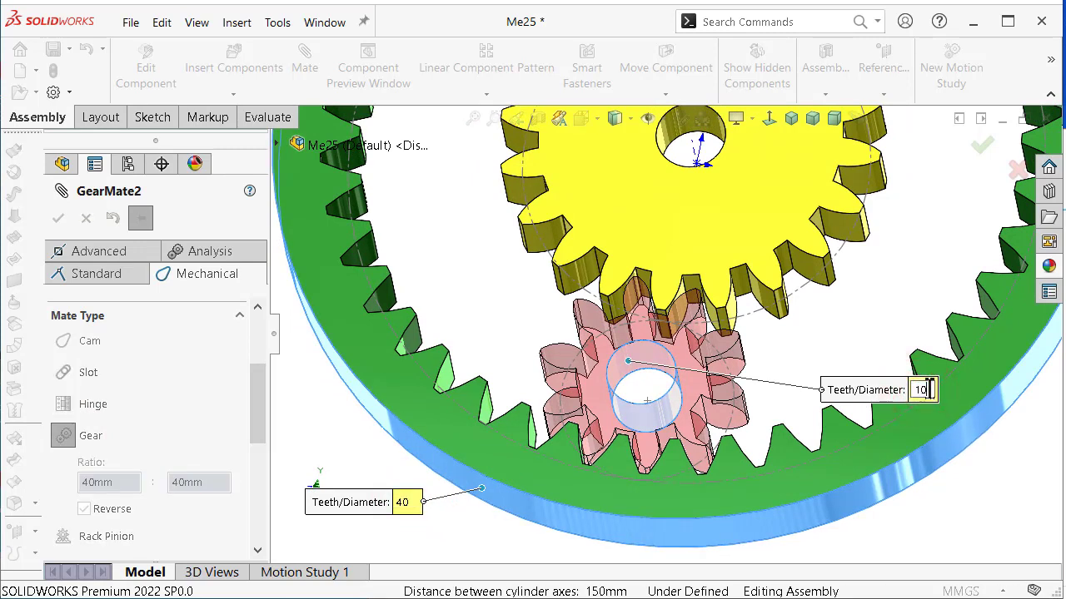
pyautogui.press('Return')
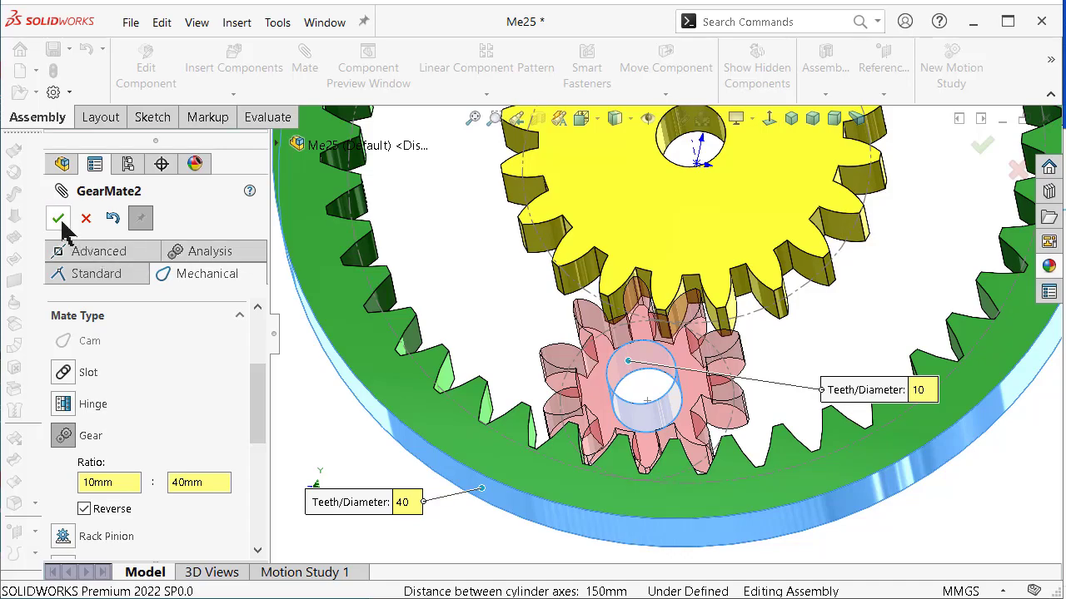
pyautogui.click(58, 218)
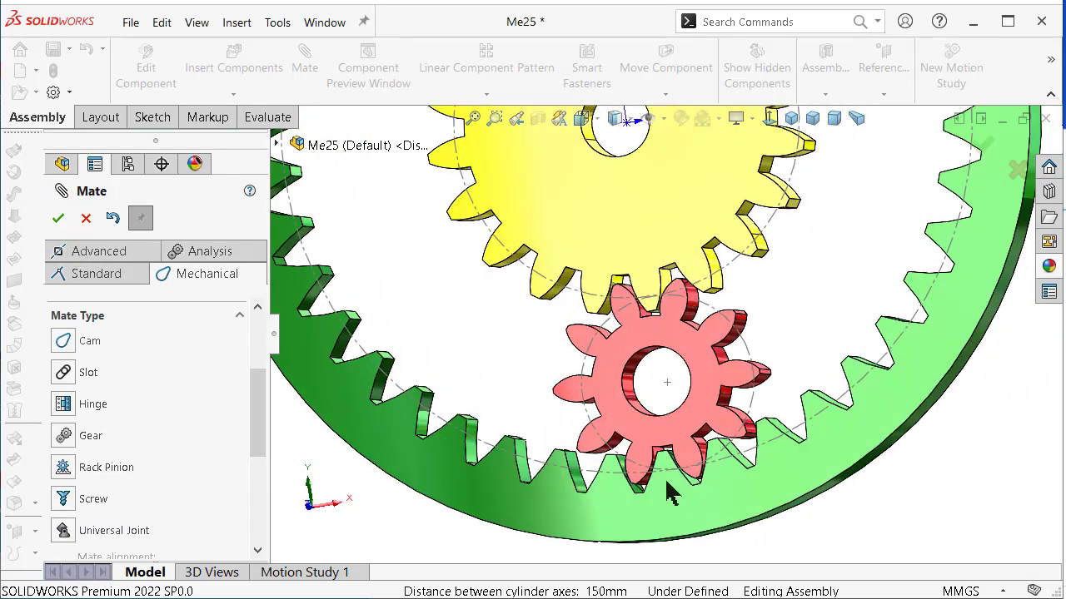
# Turn the ring gear to test the meshing gears, then close the mate settings.
pyautogui.click(679, 501)
pyautogui.moveTo(701, 503); pyautogui.dragTo(755, 485)
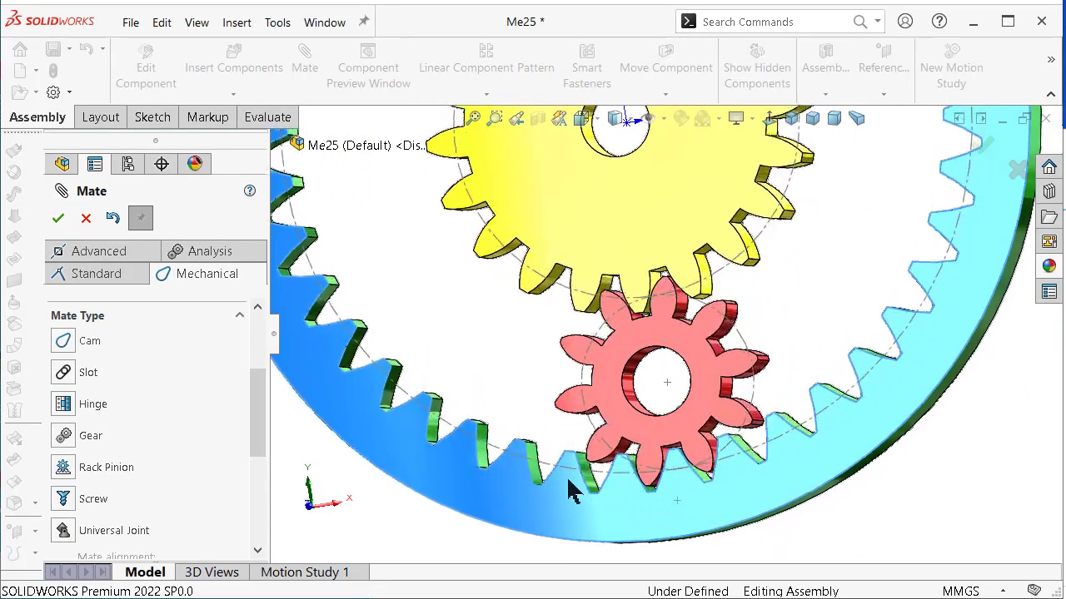
pyautogui.moveTo(754, 492); pyautogui.dragTo(787, 423)
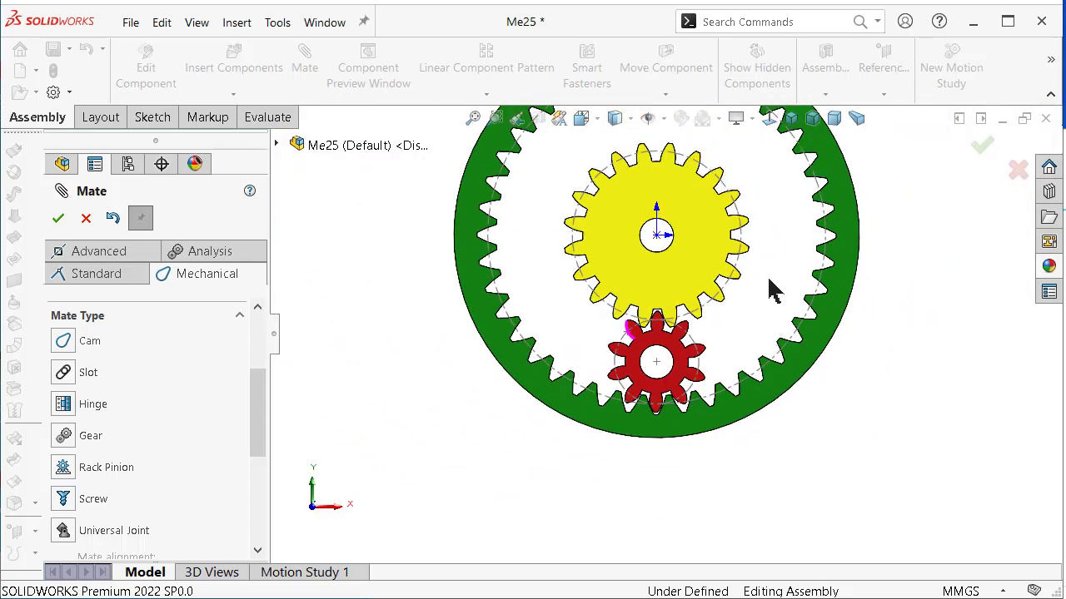
pyautogui.click(55, 218)
pyautogui.scroll(-4, 616, 362)
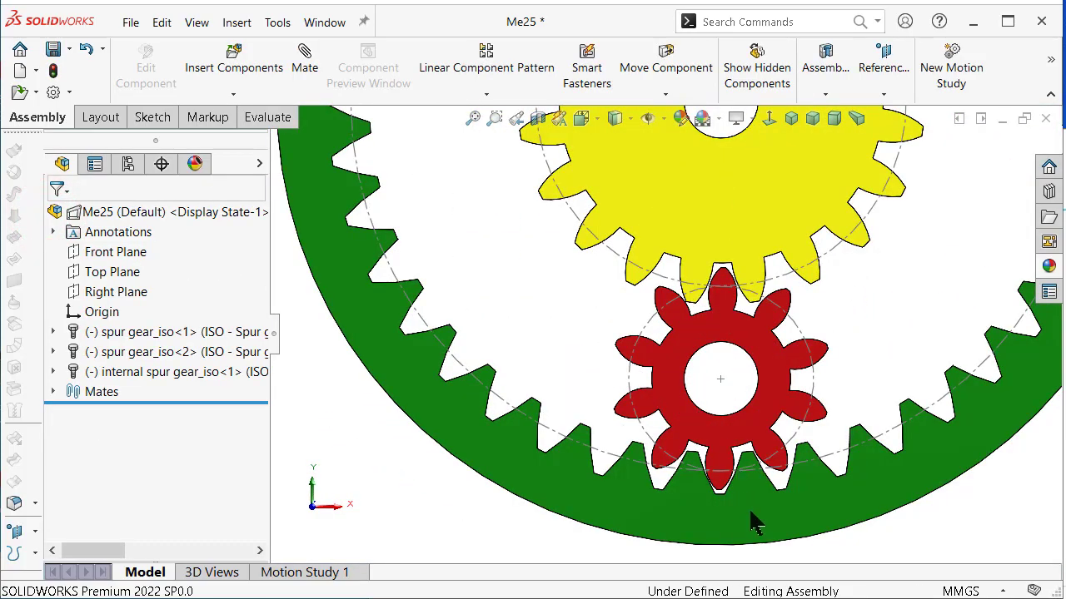
# Spin the ring gear to watch sun, planet and ring mesh, then rebuild and save Me25.
pyautogui.moveTo(845, 510)
pyautogui.mouseDown()
pyautogui.moveTo(571, 444)
pyautogui.moveTo(904, 457)
pyautogui.moveTo(808, 454)
pyautogui.mouseUp()
pyautogui.scroll(2, 833, 453)
pyautogui.press('Escape')
pyautogui.scroll(3, 861, 433)
pyautogui.scroll(2, 853, 429)
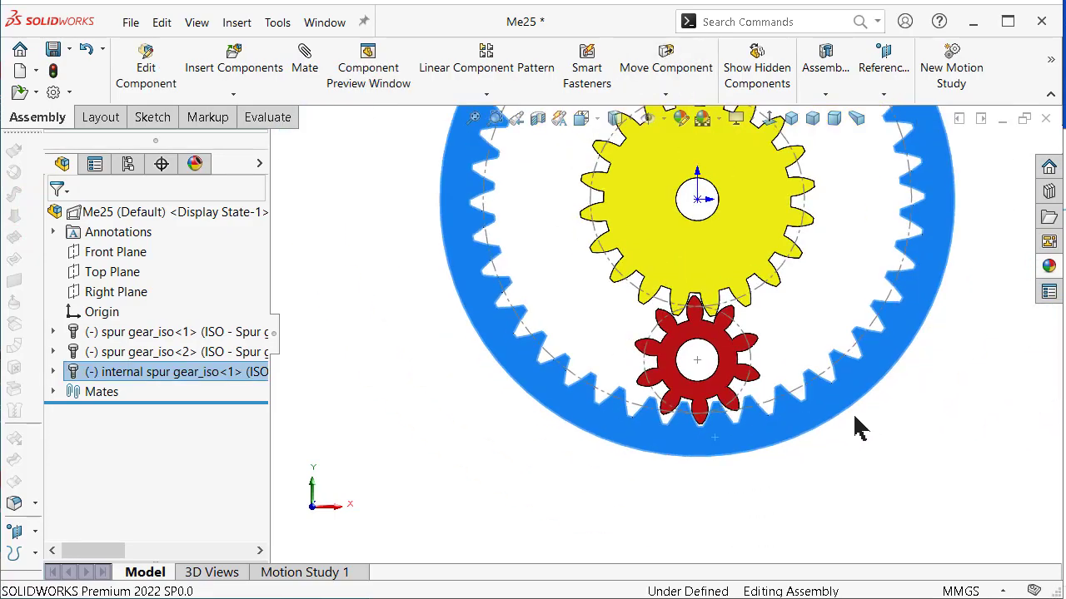
pyautogui.moveTo(852, 427); pyautogui.dragTo(870, 370, button='middle')
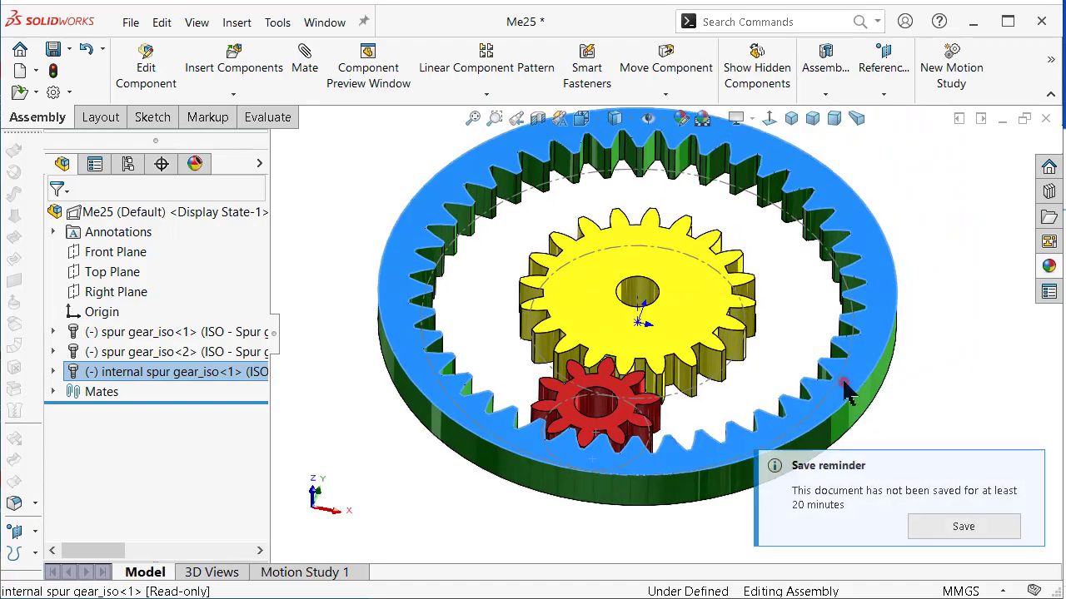
pyautogui.moveTo(870, 370); pyautogui.dragTo(773, 416)
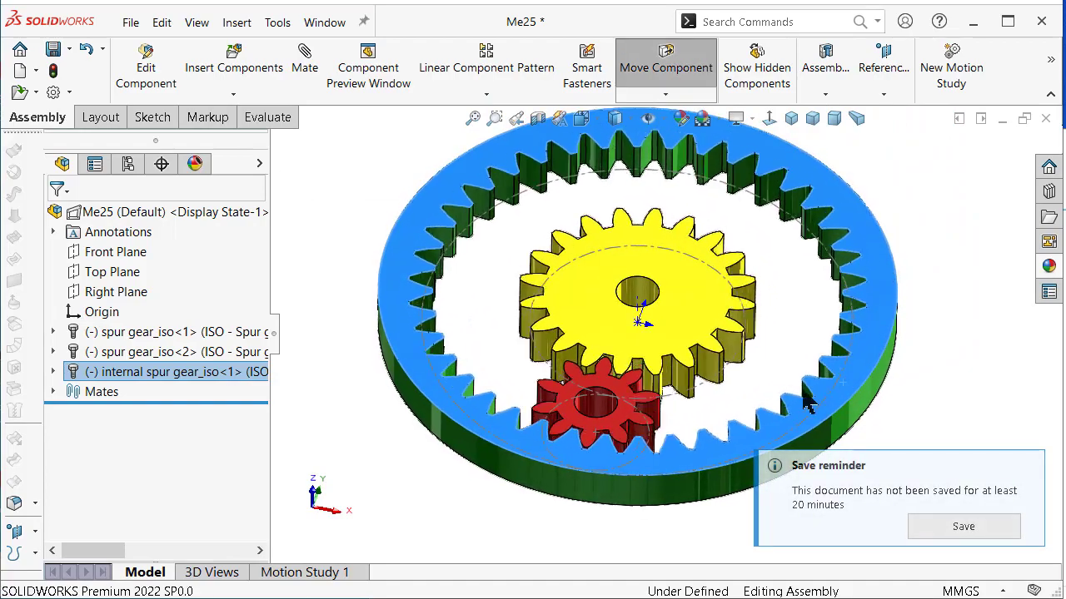
pyautogui.click(949, 526)
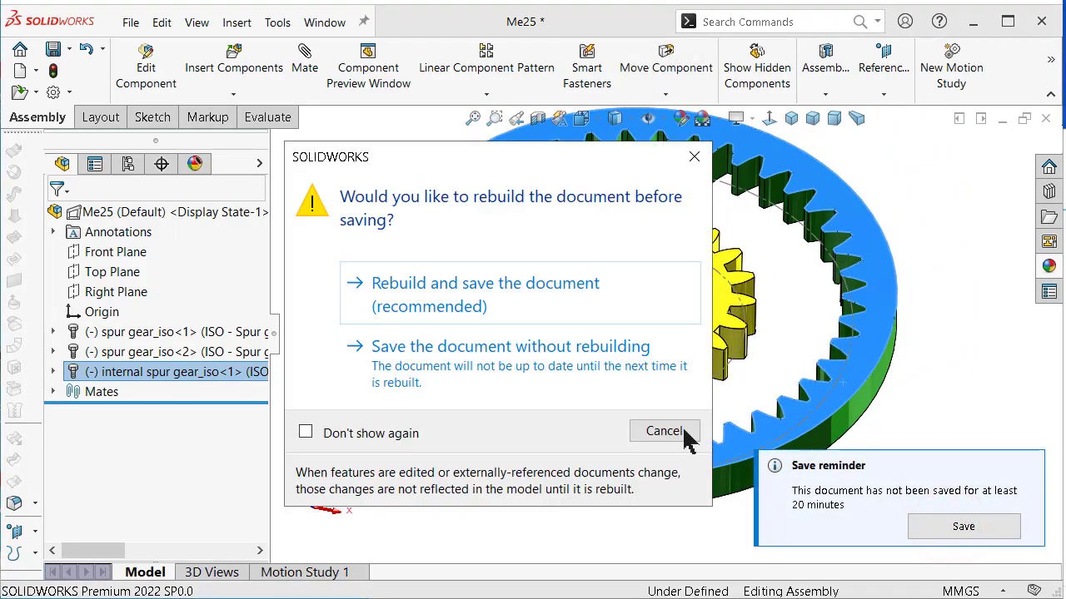
pyautogui.click(495, 298)
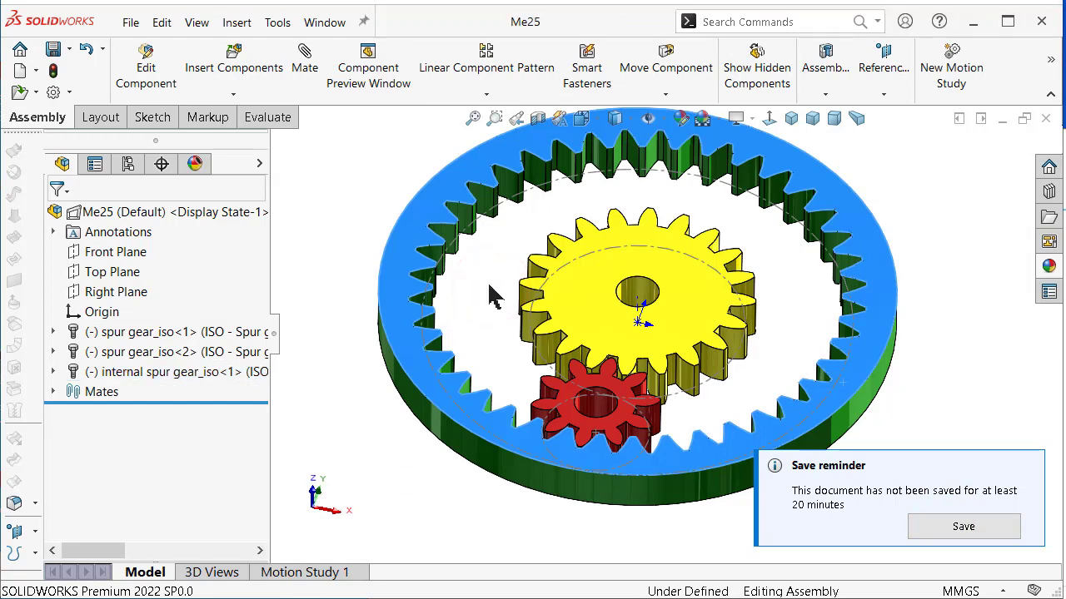
# Put a 40 RPM rotary motor on the sun gear's bore and stretch Motion Study 1 to 10 seconds.
pyautogui.click(309, 574)
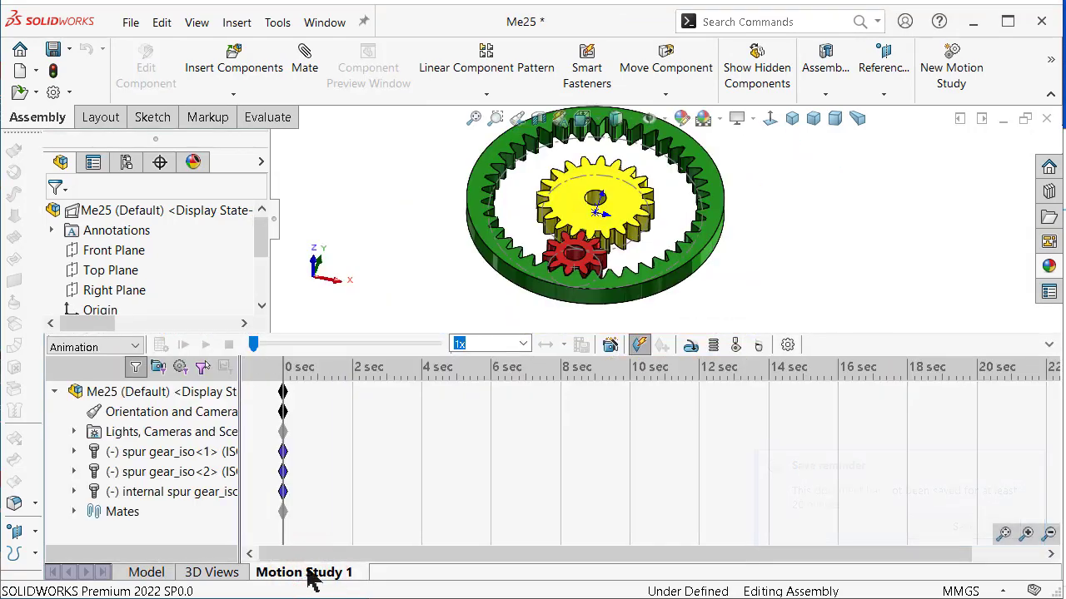
pyautogui.click(689, 345)
pyautogui.scroll(-3, 597, 189)
pyautogui.scroll(-2, 608, 177)
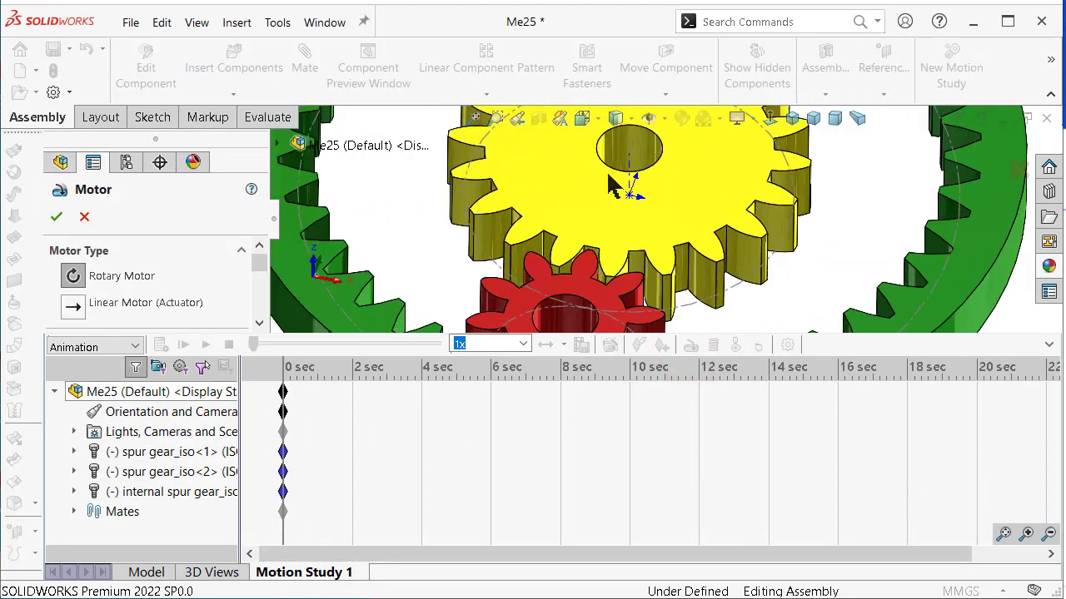
pyautogui.click(618, 165)
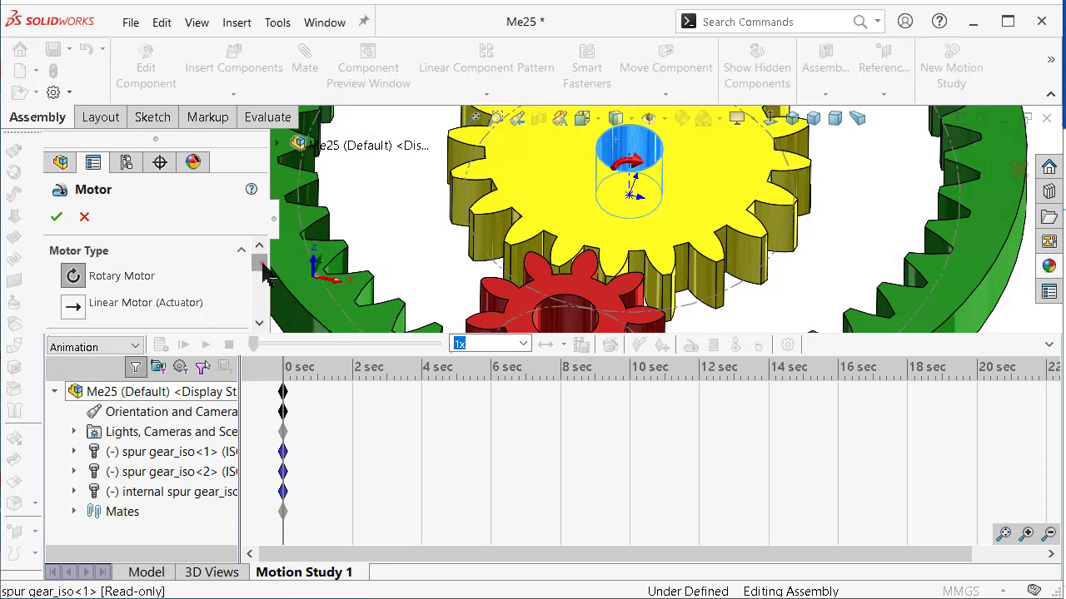
pyautogui.moveTo(263, 275); pyautogui.dragTo(271, 308)
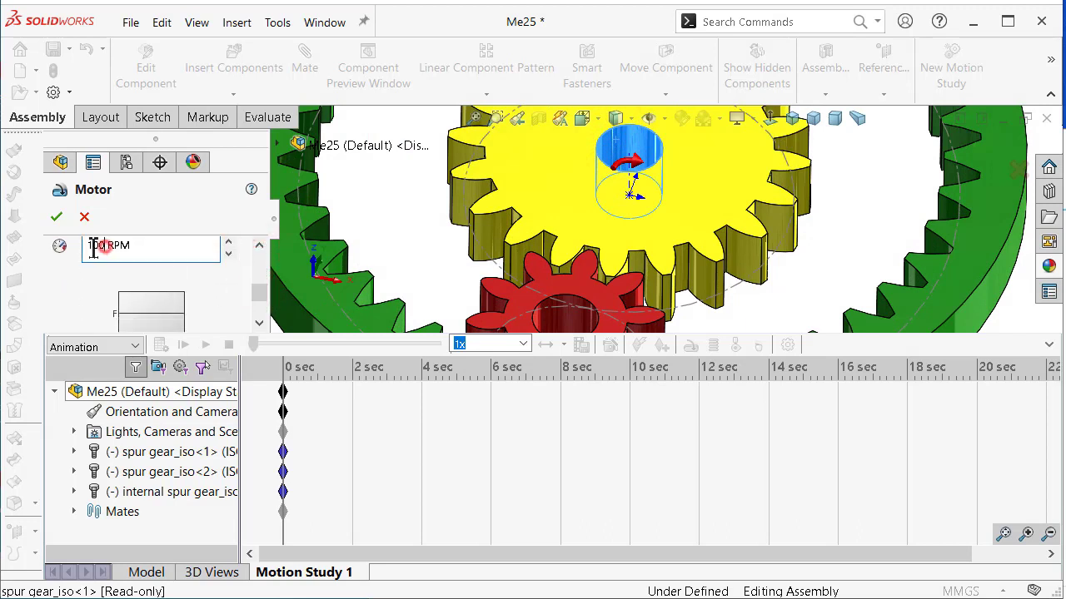
pyautogui.doubleClick(96, 246)
pyautogui.write('40')
pyautogui.click(59, 216)
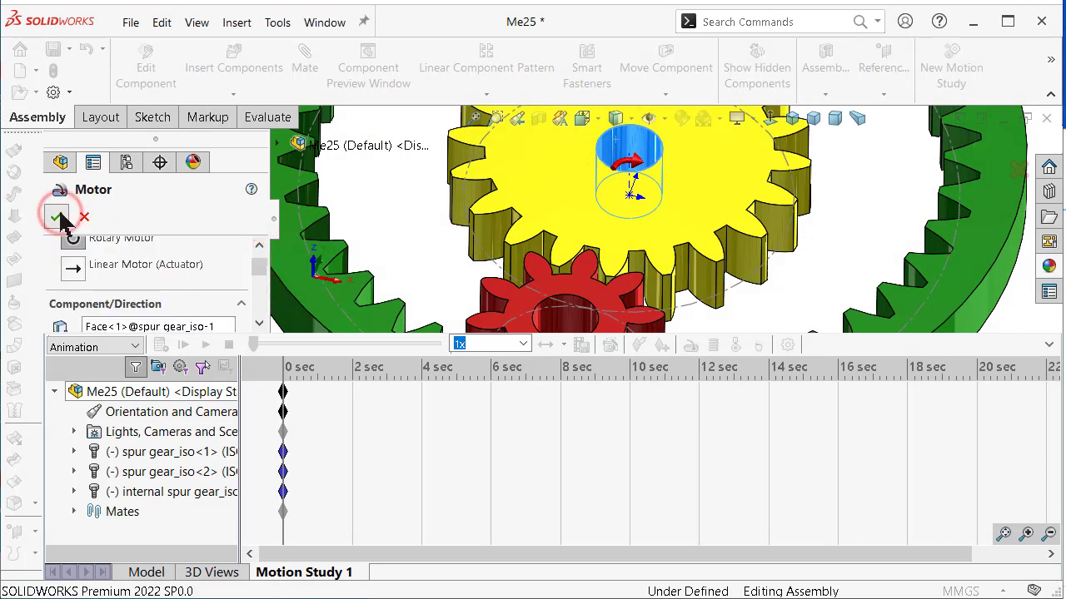
pyautogui.moveTo(454, 394); pyautogui.dragTo(563, 424)
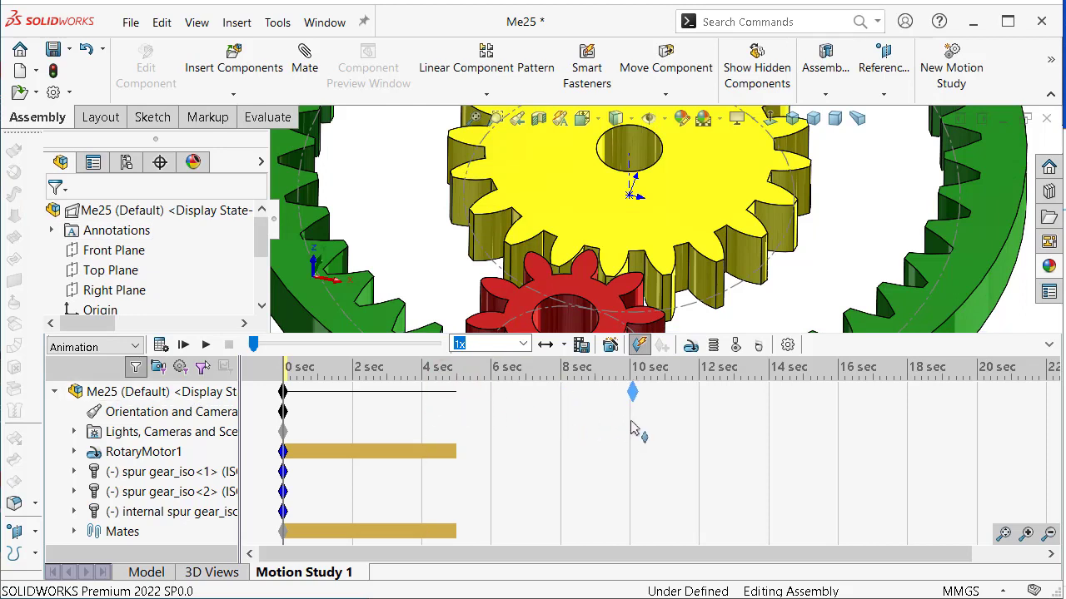
pyautogui.moveTo(631, 431); pyautogui.dragTo(630, 431)
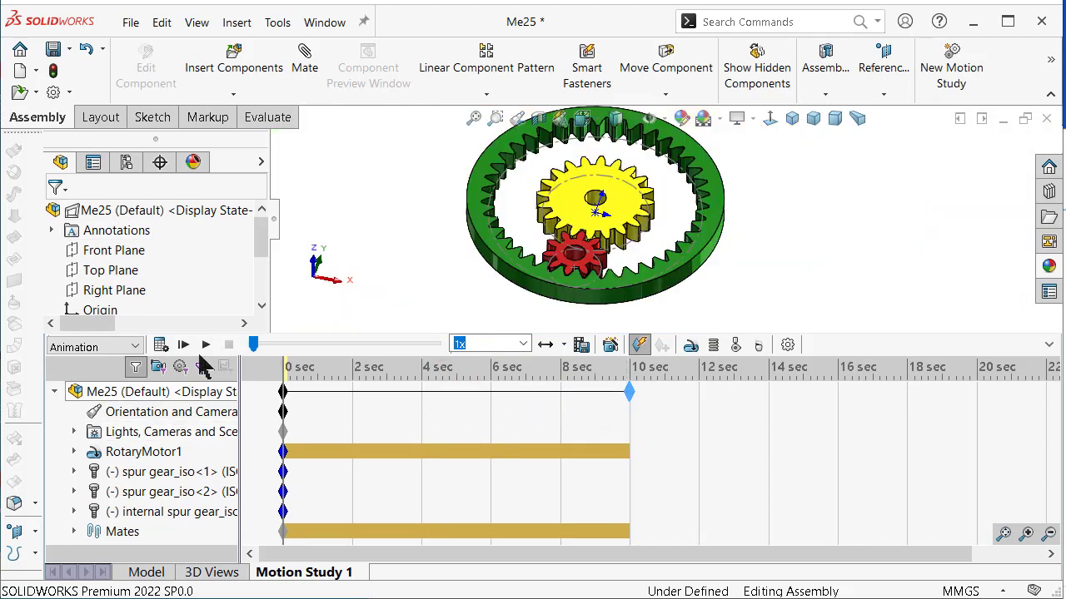
# Play the 10-second gear animation, stop and rewind it to 0 s, then copy the study.
pyautogui.click(161, 345)
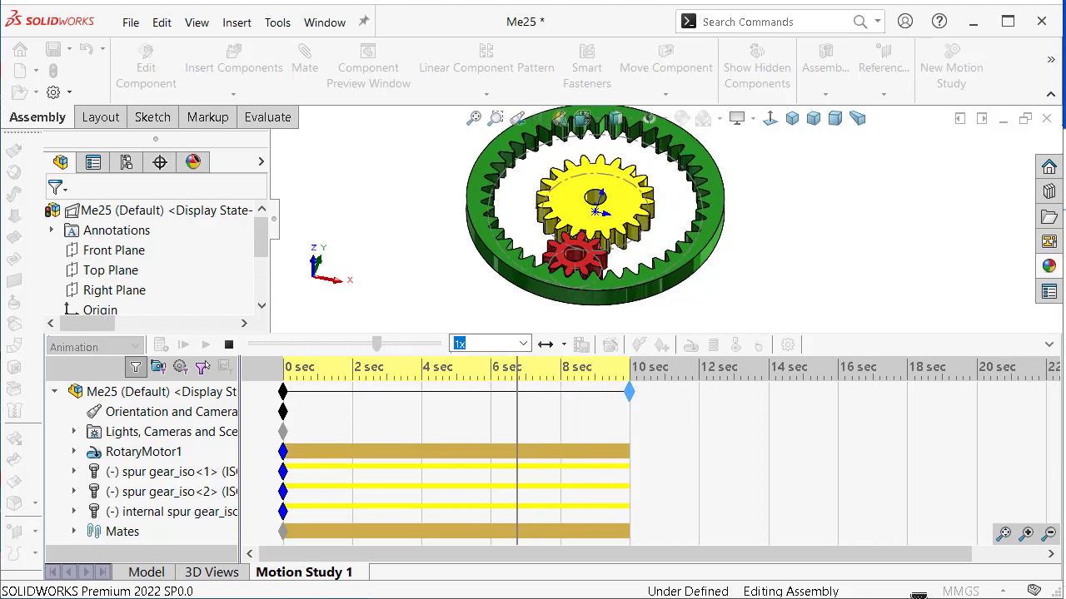
pyautogui.click(1048, 344)
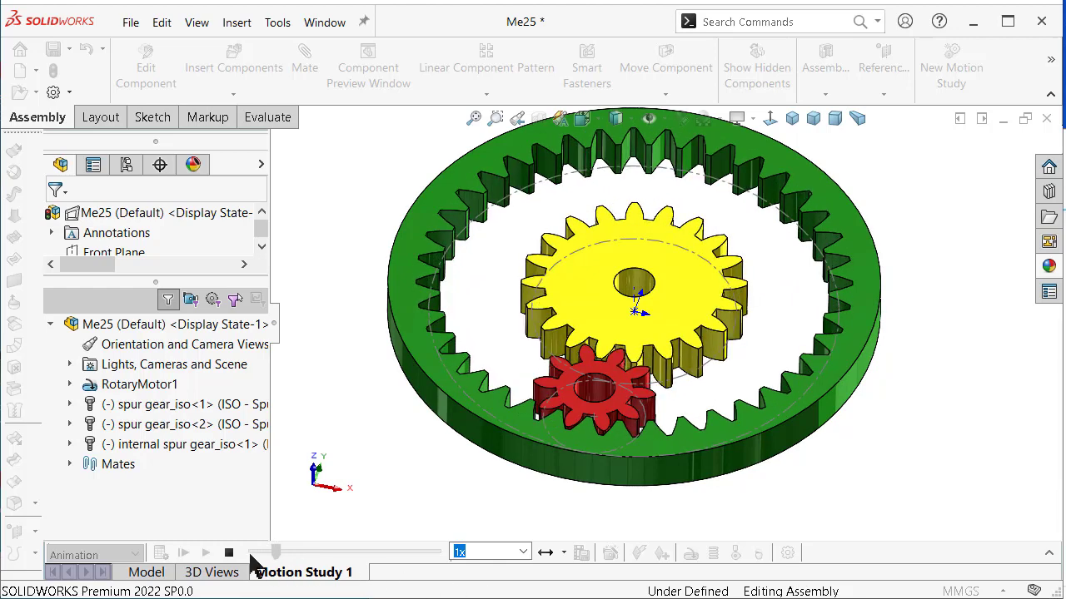
pyautogui.click(228, 553)
pyautogui.moveTo(286, 552); pyautogui.dragTo(253, 553)
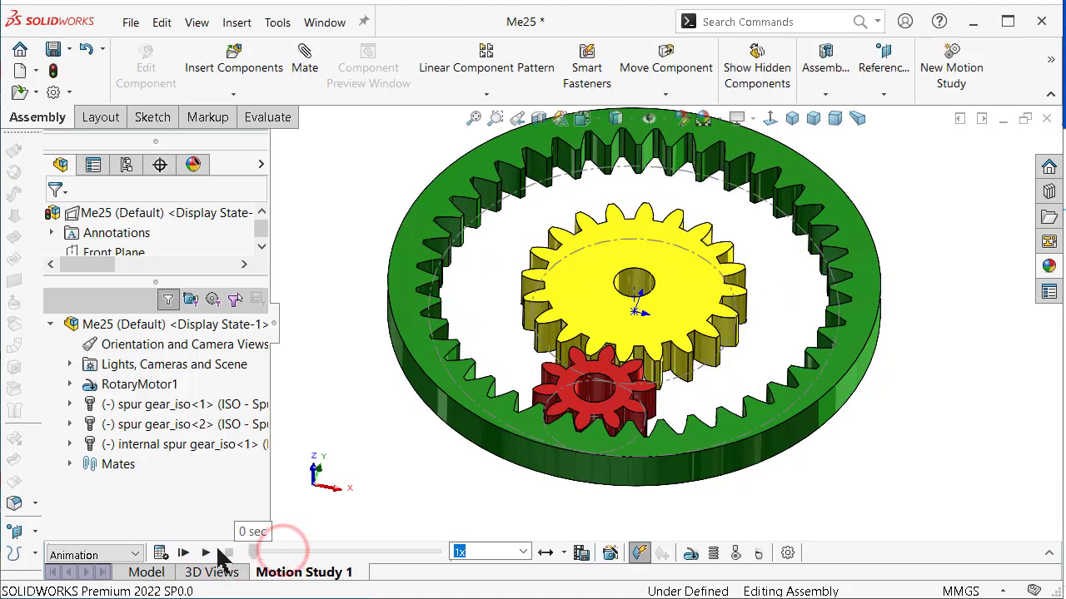
pyautogui.rightClick(307, 574)
pyautogui.click(341, 586)
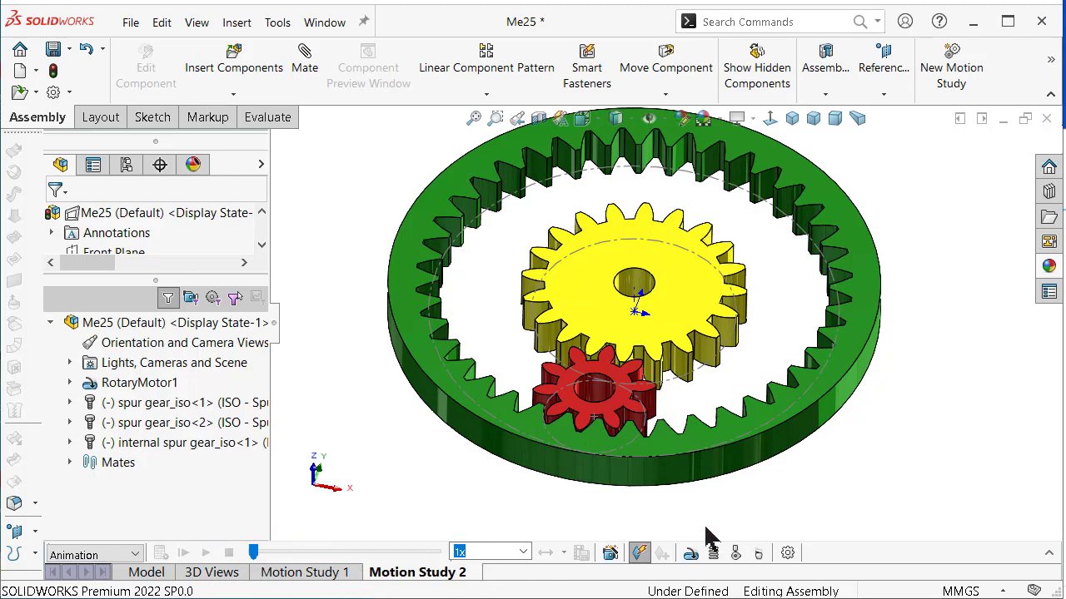
# Expand the timeline and check the copied RotaryMotor1, comparing Motion Study 1 and 2.
pyautogui.click(1050, 555)
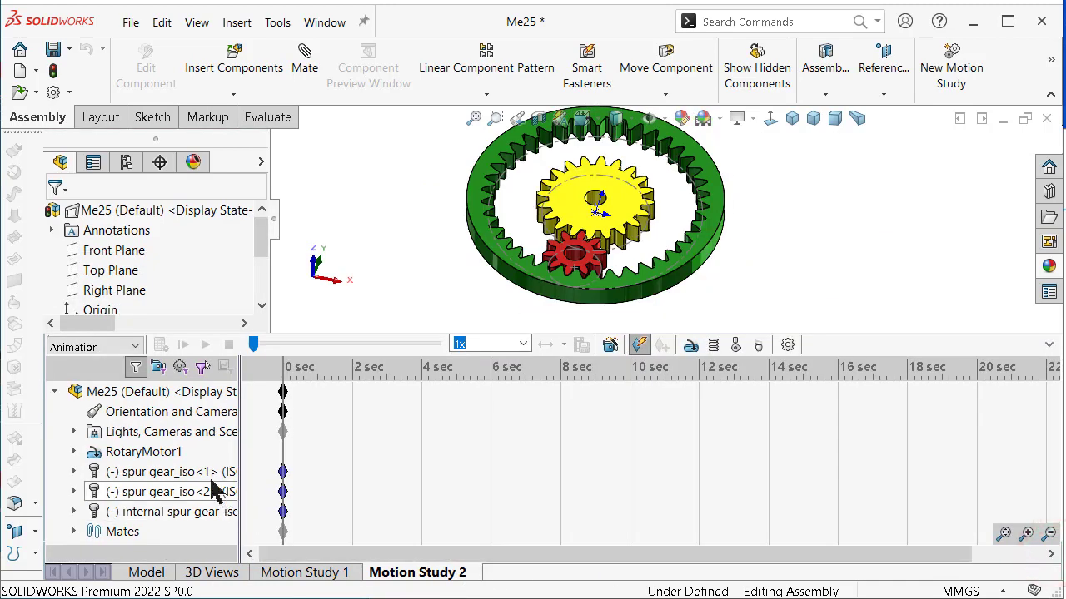
pyautogui.click(171, 454)
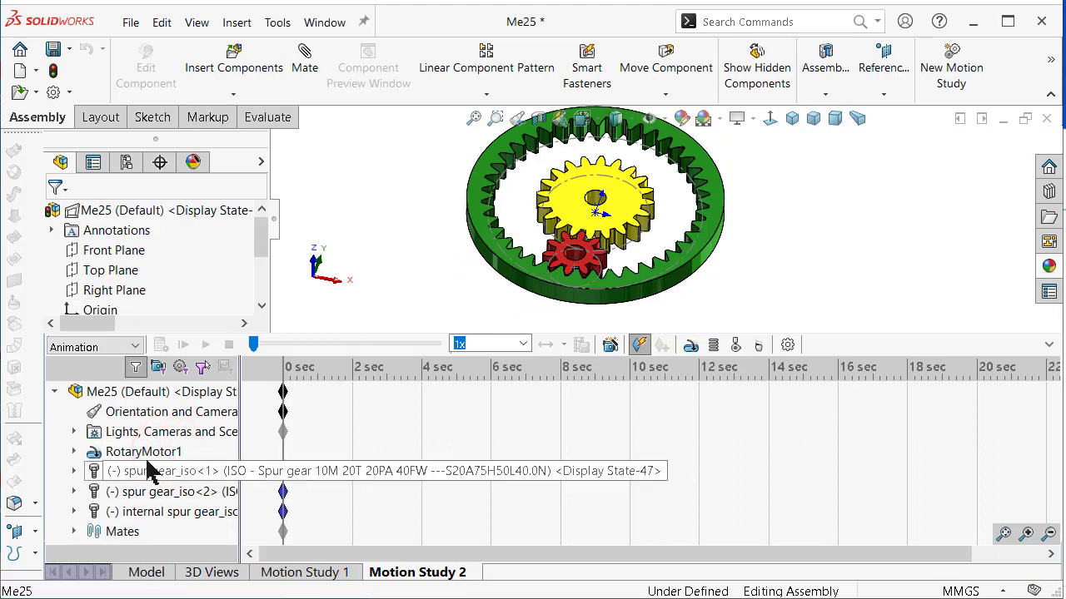
pyautogui.click(143, 452)
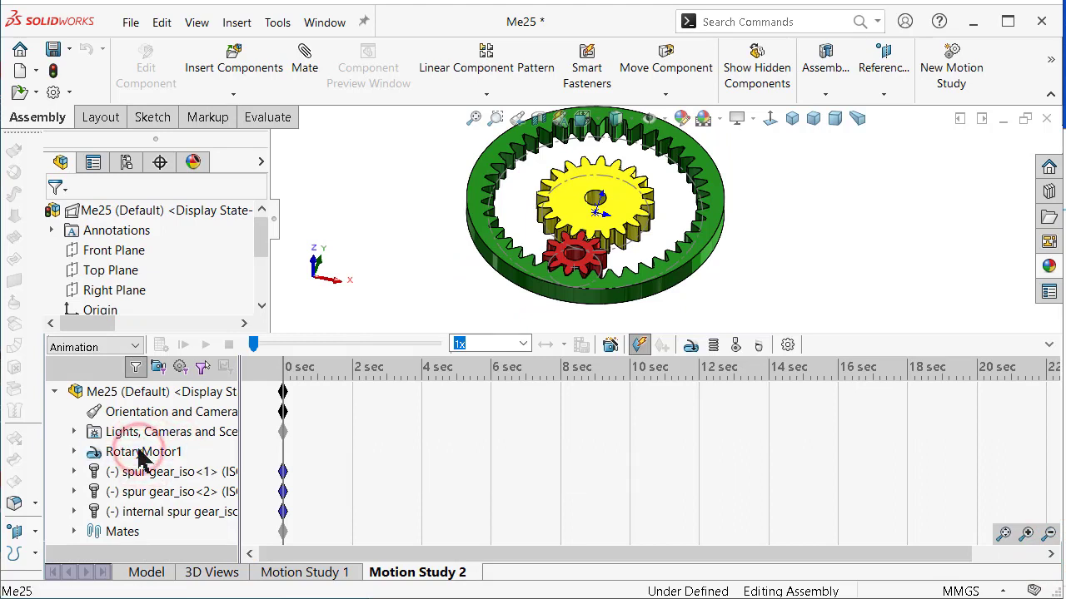
pyautogui.click(287, 582)
pyautogui.click(403, 581)
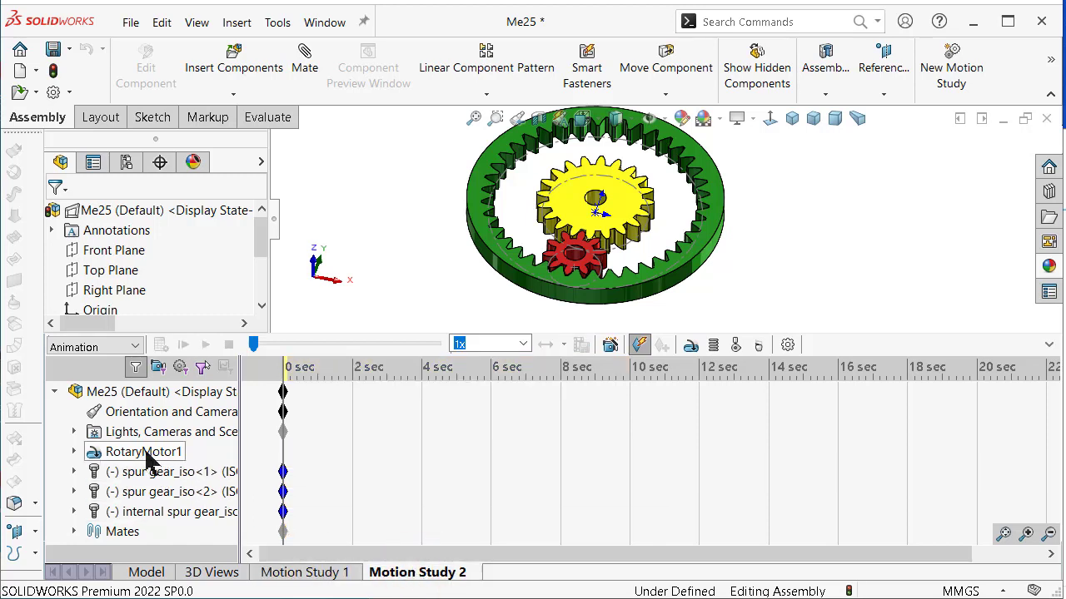
# Add a constant 100 RPM rotary motor on the ring gear rim and extend the study to 10 seconds.
pyautogui.click(689, 344)
pyautogui.scroll(-3, 653, 268)
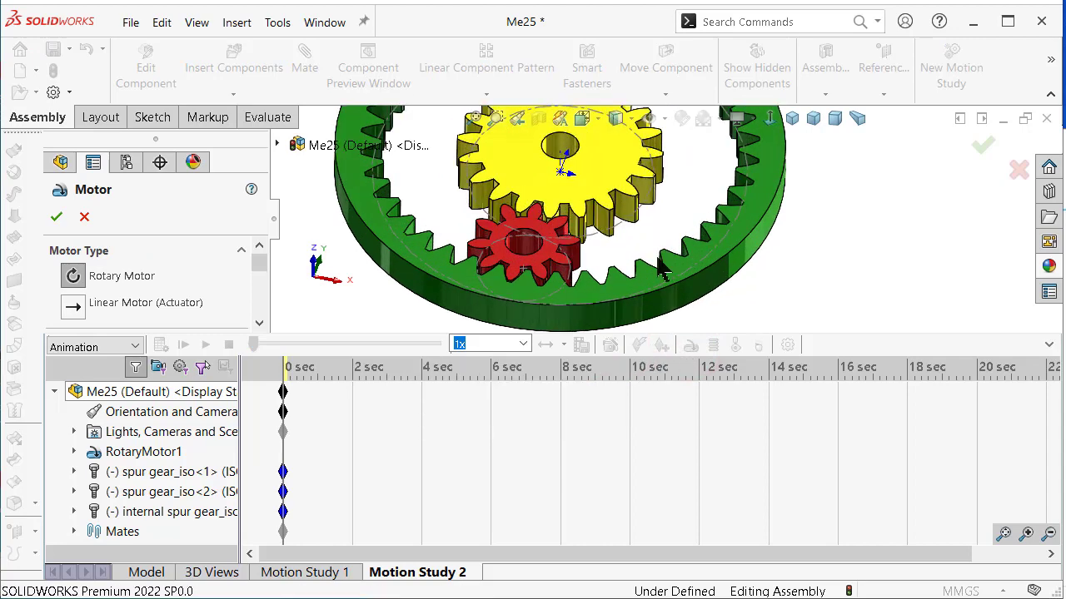
pyautogui.click(704, 301)
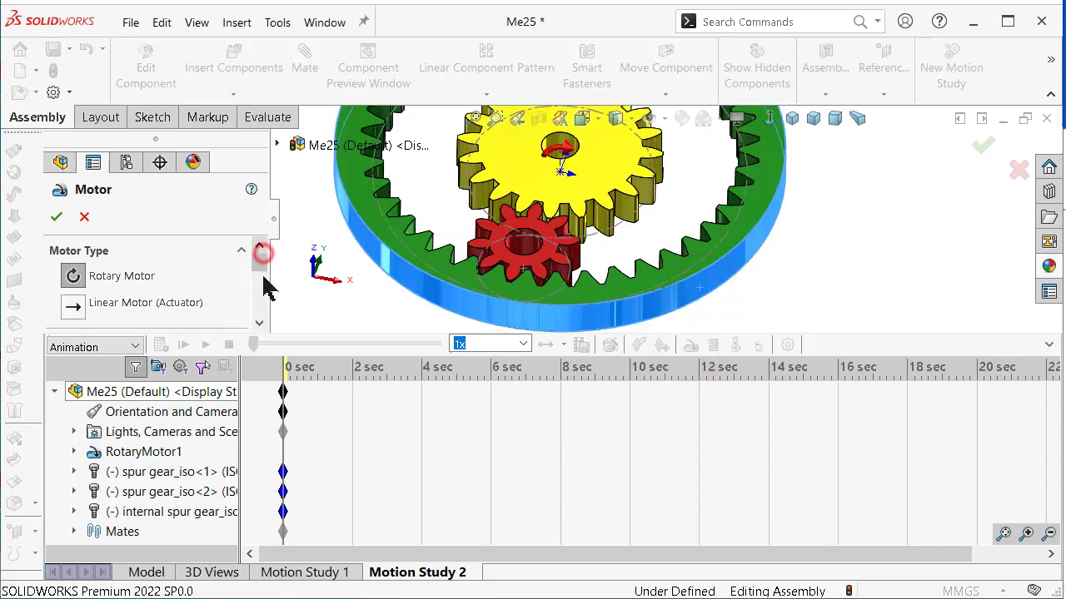
pyautogui.moveTo(260, 252); pyautogui.dragTo(261, 287)
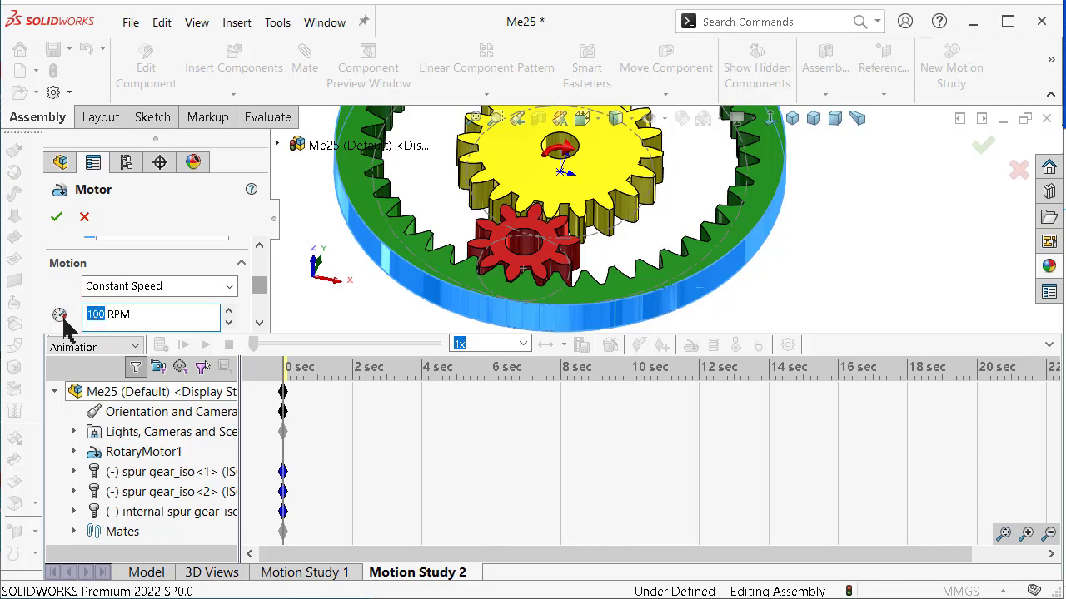
pyautogui.click(54, 217)
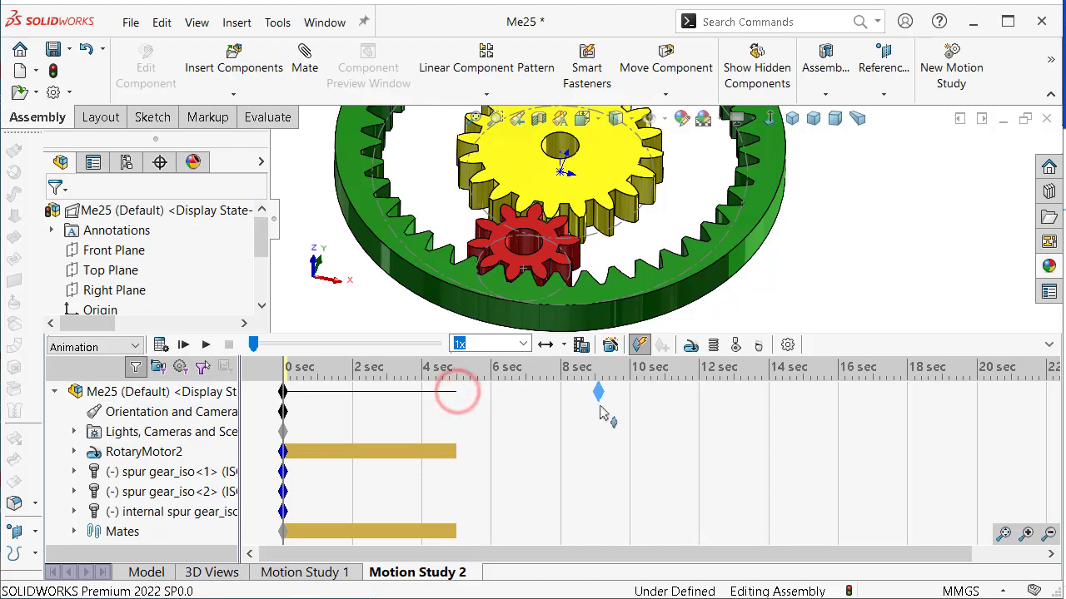
pyautogui.moveTo(600, 408); pyautogui.dragTo(635, 425)
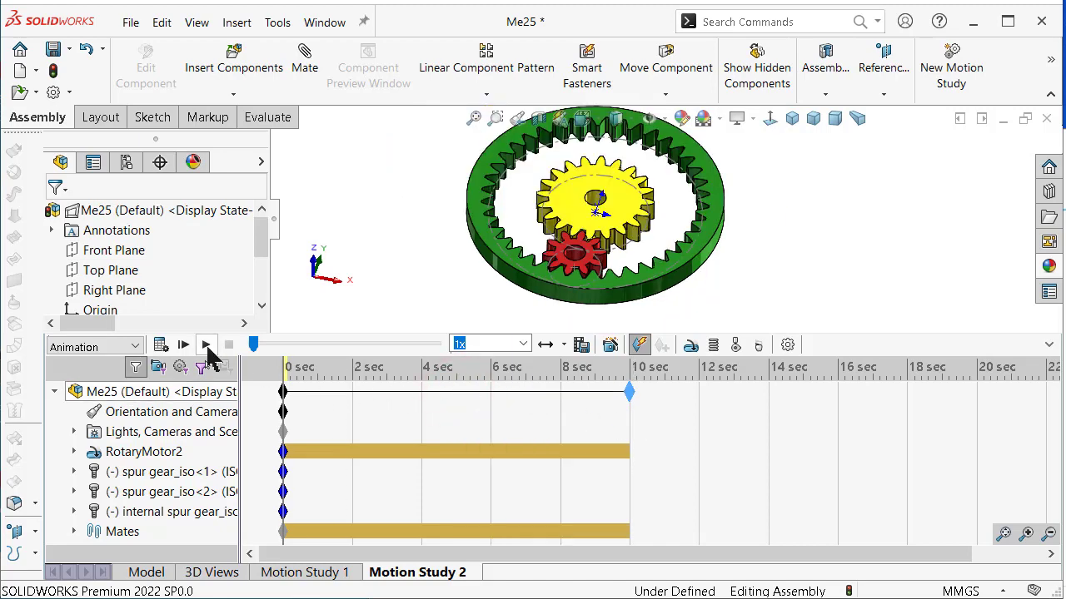
# Calculate Motion Study 2 over 10 seconds and stop the playback.
pyautogui.click(161, 345)
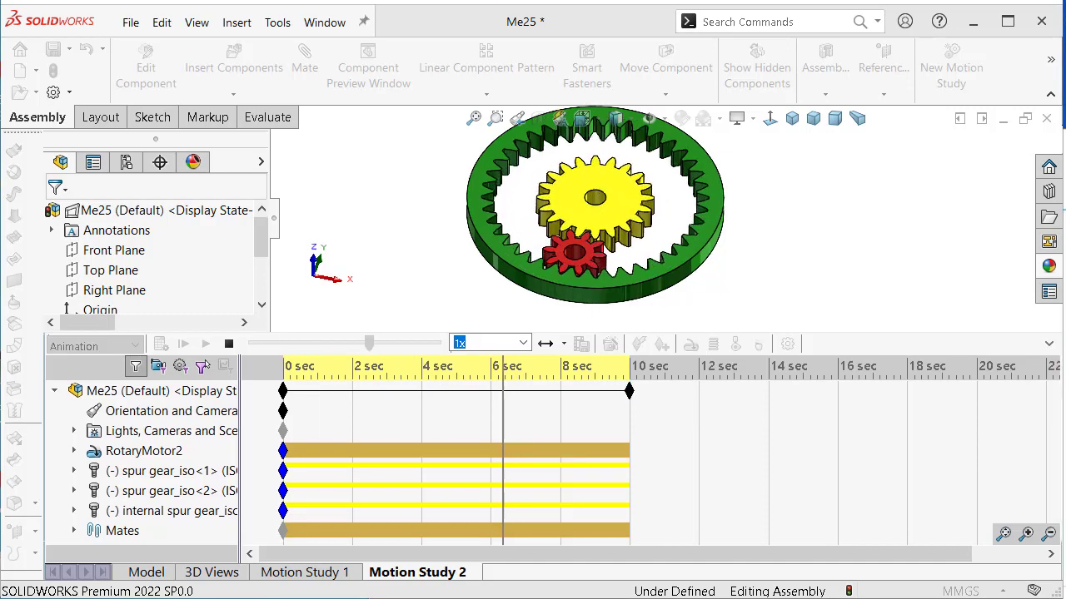
pyautogui.click(229, 343)
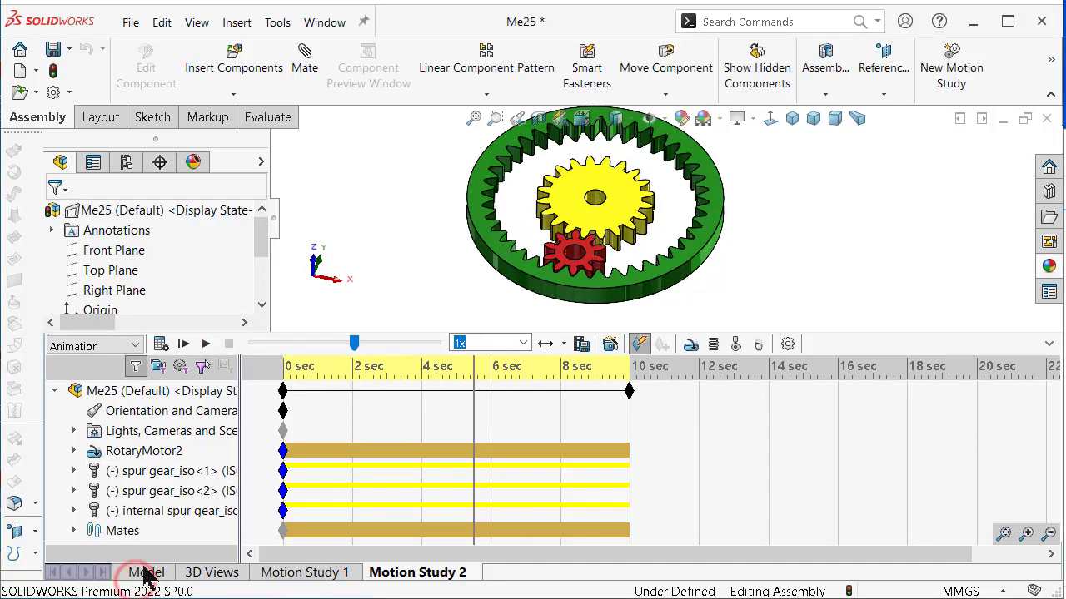
# Return to the model in a face-on view and start a circular component pattern.
pyautogui.click(146, 573)
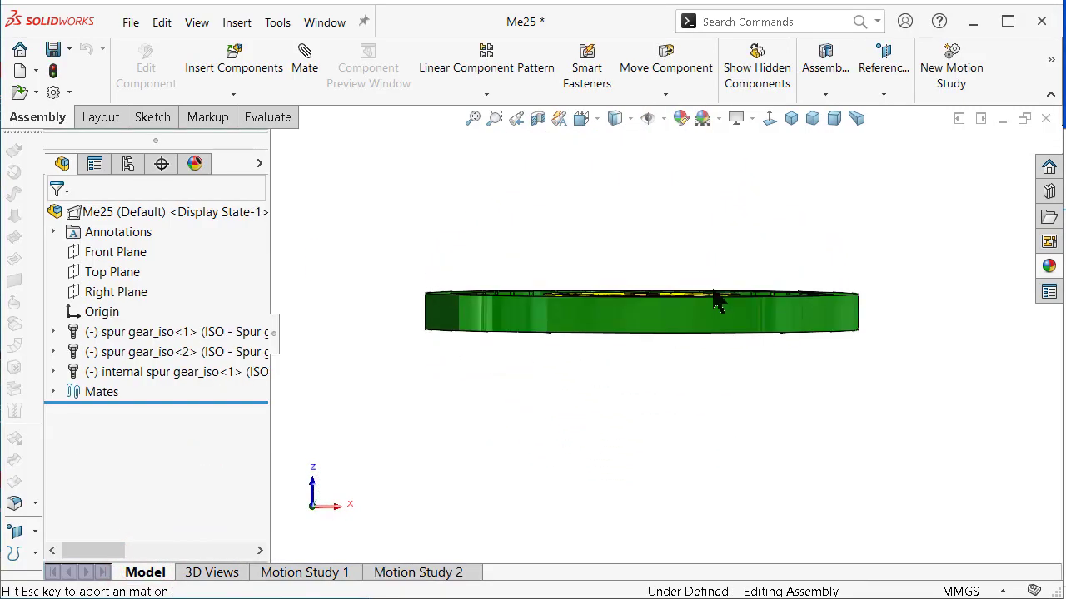
pyautogui.hotkey('ctrl', '1')
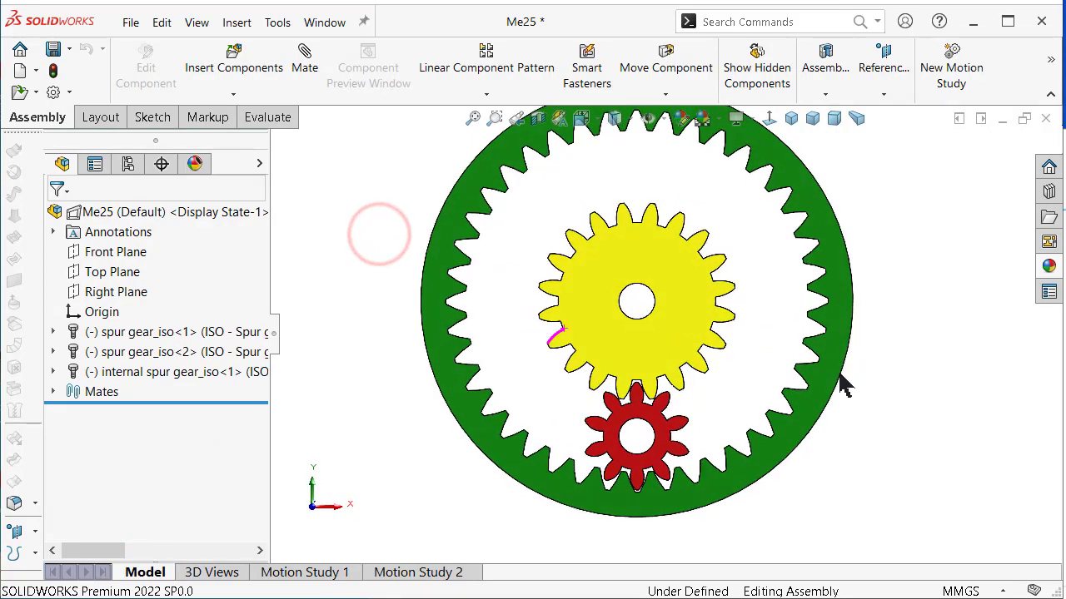
pyautogui.scroll(-1, 673, 352)
pyautogui.scroll(-1, 666, 357)
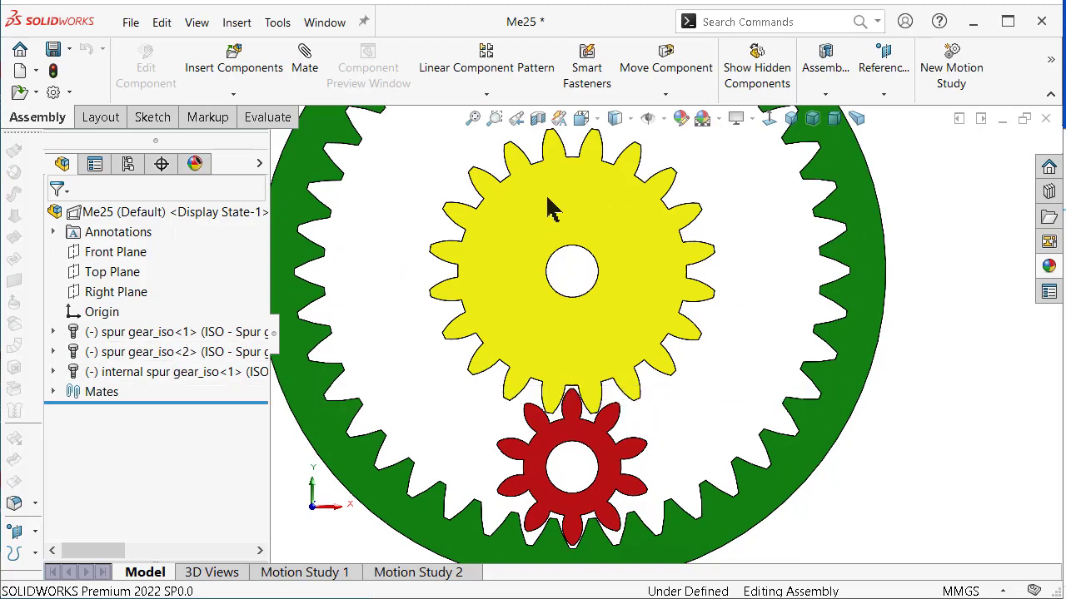
pyautogui.scroll(1, 533, 183)
pyautogui.scroll(1, 538, 148)
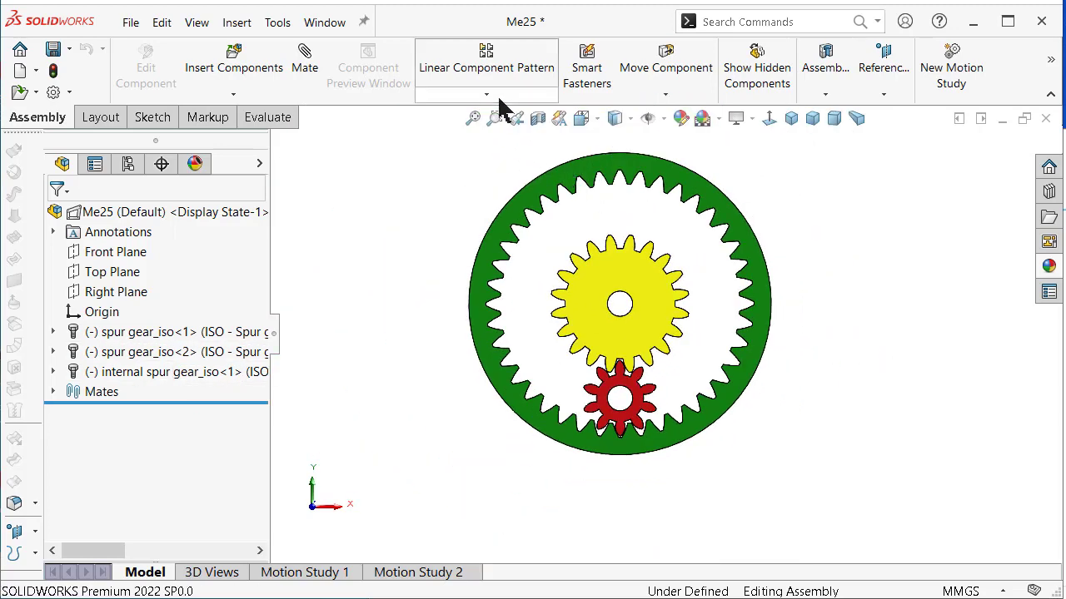
pyautogui.click(501, 98)
pyautogui.click(506, 133)
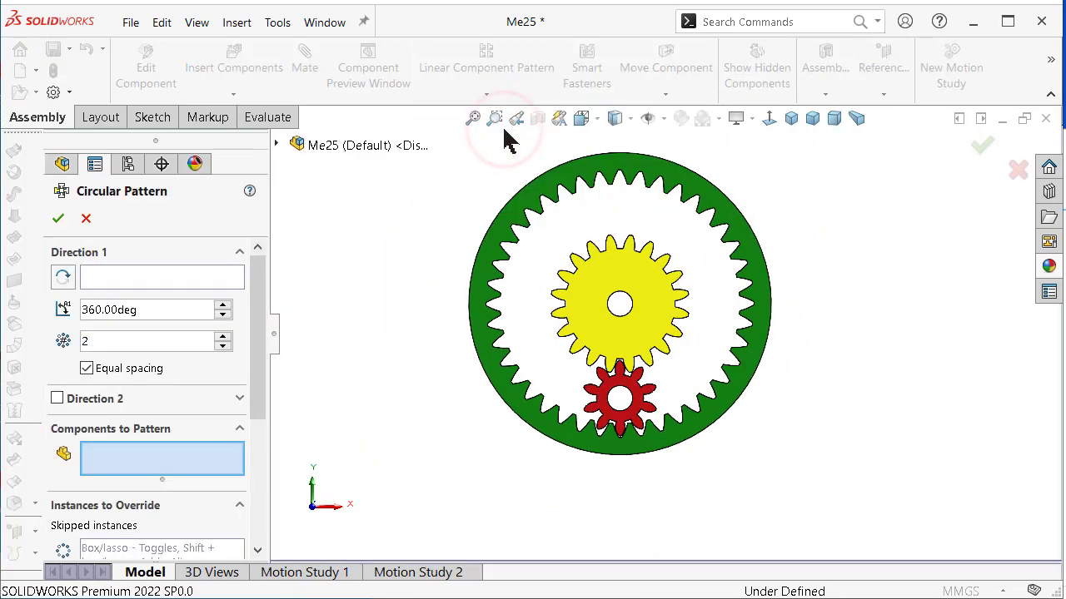
# Pattern the red planet gear around the sun gear's bore axis, adding an opposite second gear.
pyautogui.click(131, 277)
pyautogui.moveTo(291, 309); pyautogui.dragTo(745, 354, button='middle')
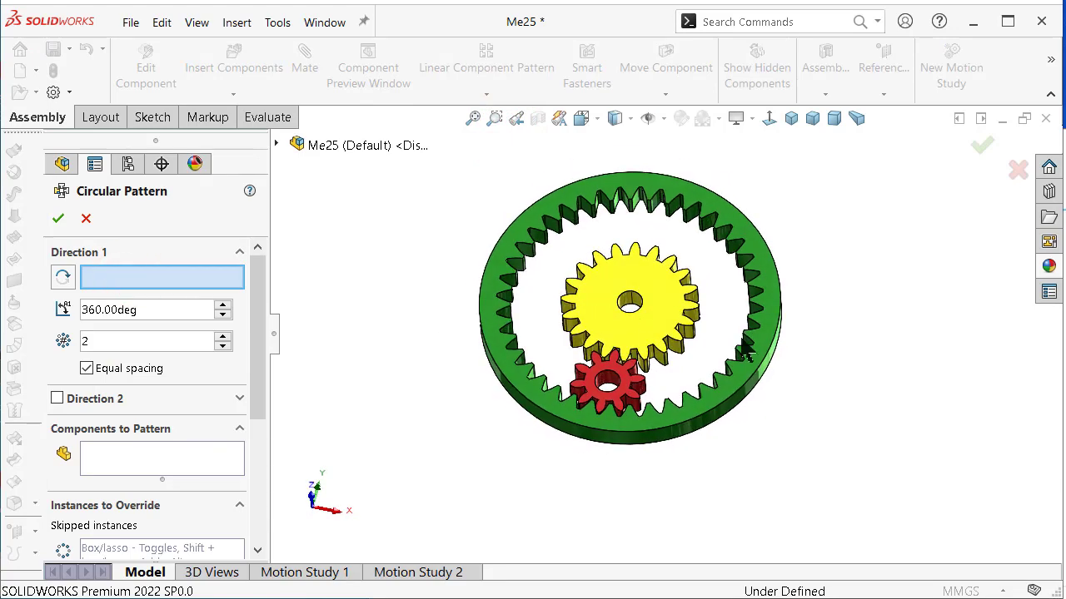
pyautogui.scroll(-1, 651, 294)
pyautogui.scroll(-3, 651, 294)
pyautogui.click(618, 304)
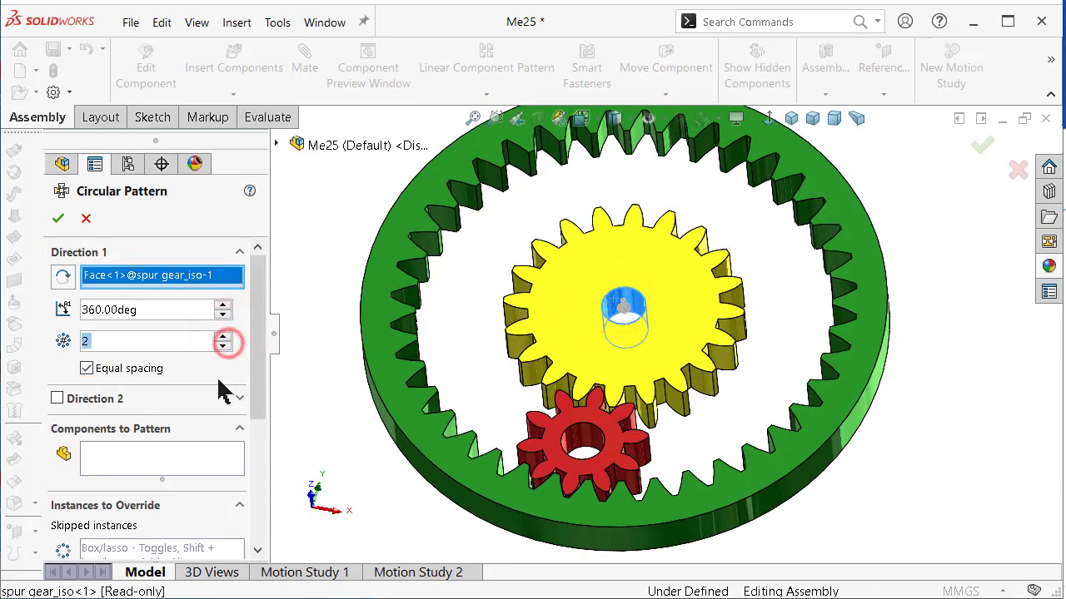
pyautogui.click(161, 458)
pyautogui.click(618, 460)
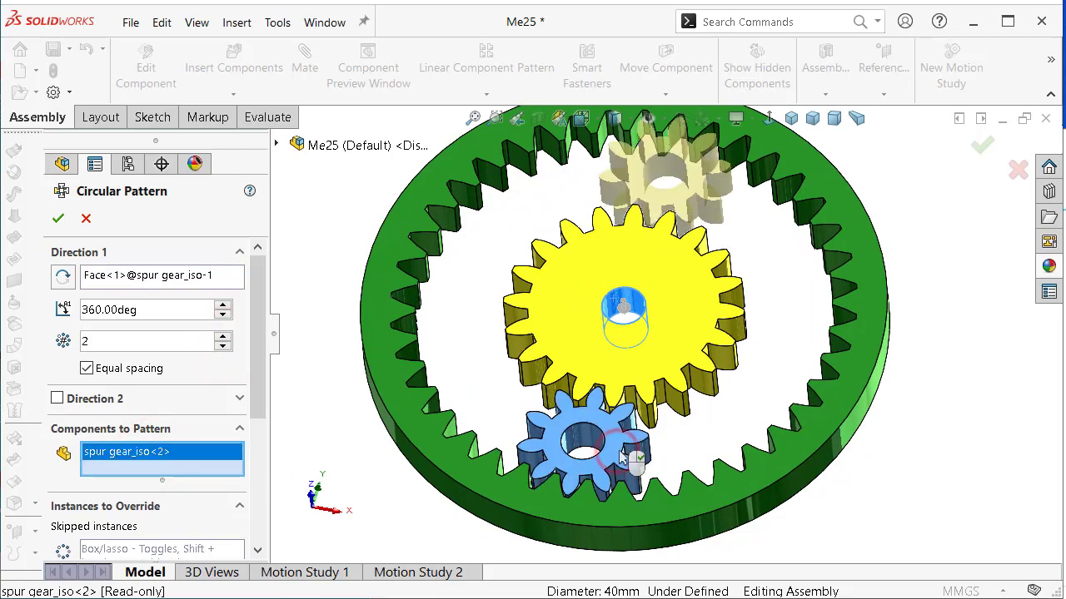
pyautogui.press('Return')
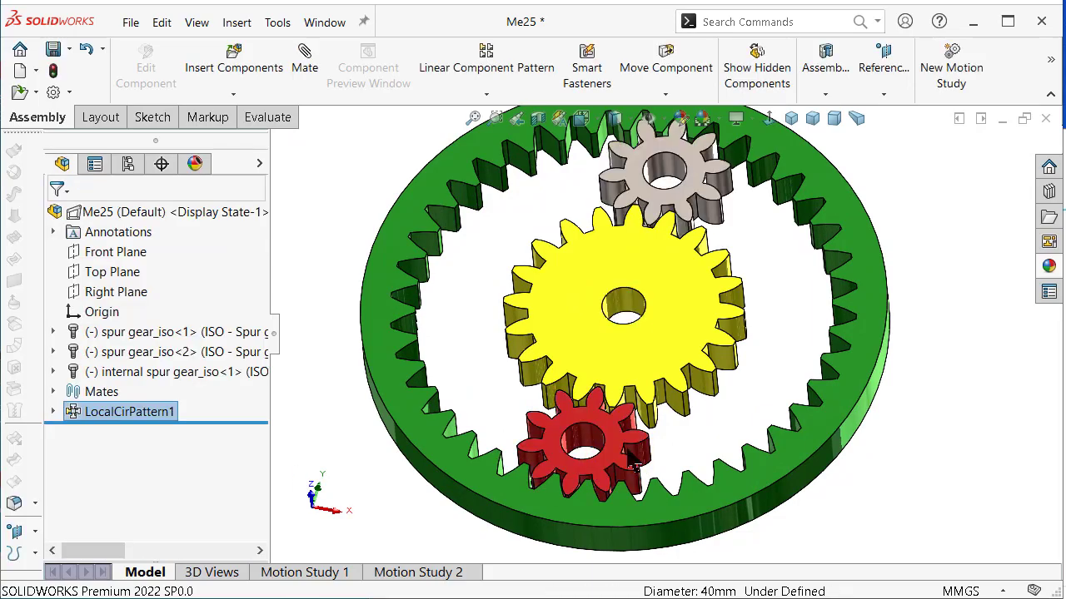
pyautogui.hotkey('ctrl', '1')
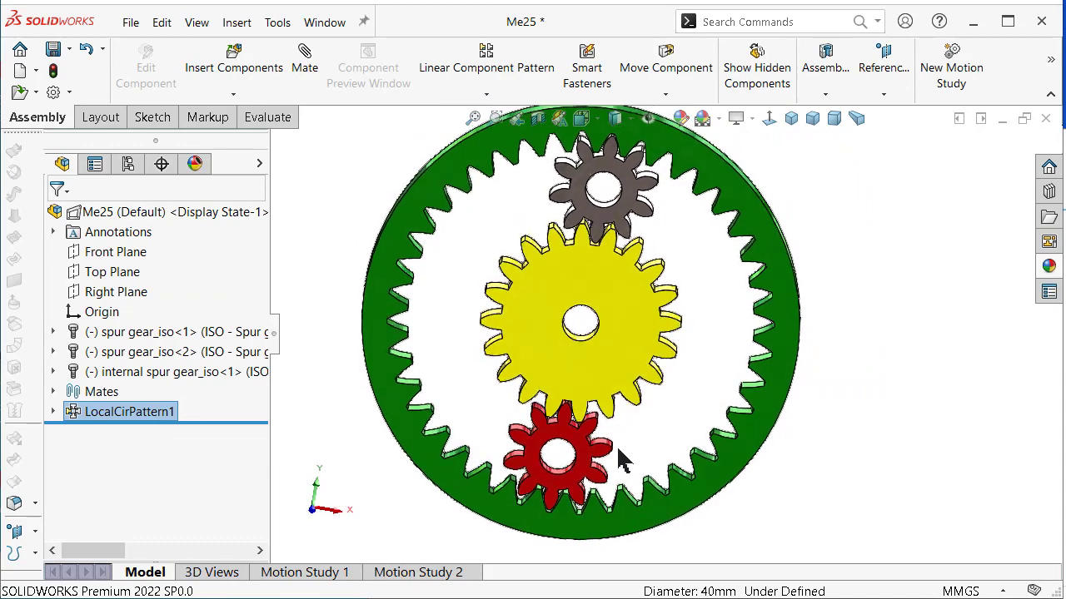
pyautogui.click(293, 575)
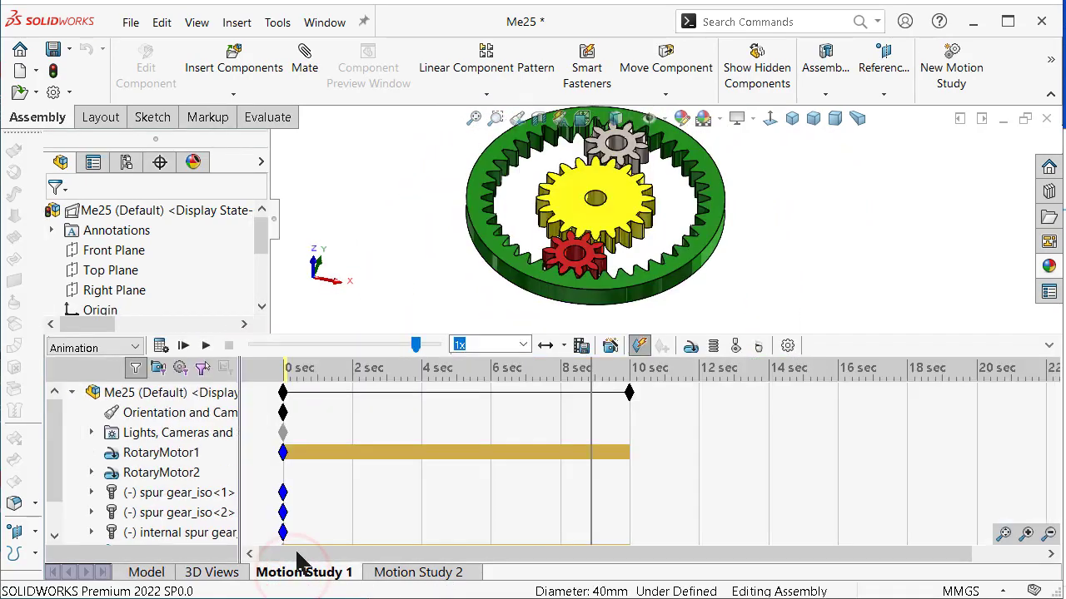
pyautogui.click(161, 347)
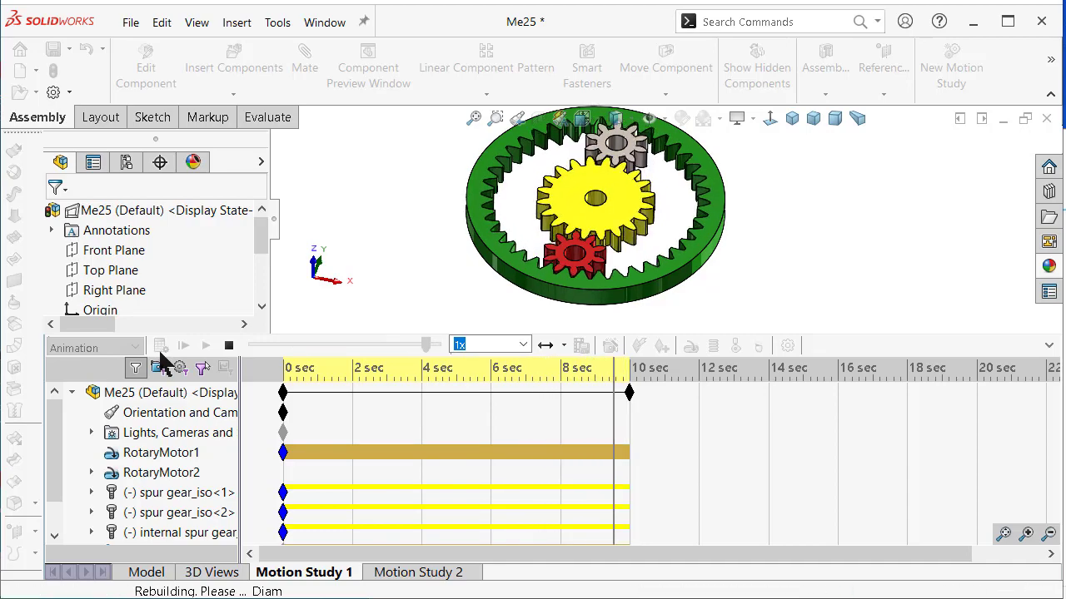
pyautogui.click(232, 347)
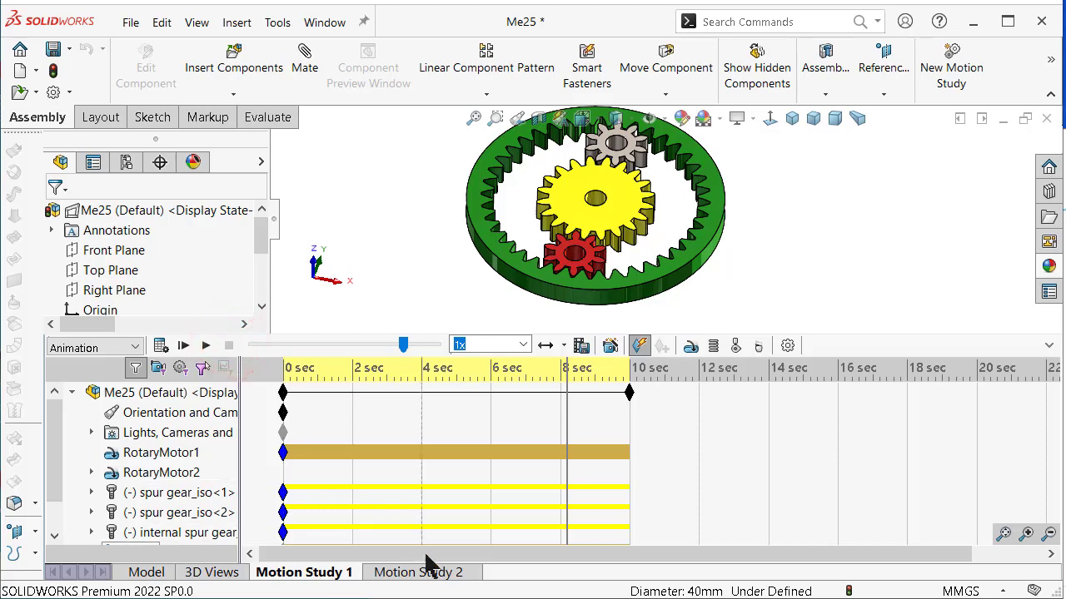
pyautogui.click(426, 571)
pyautogui.click(160, 346)
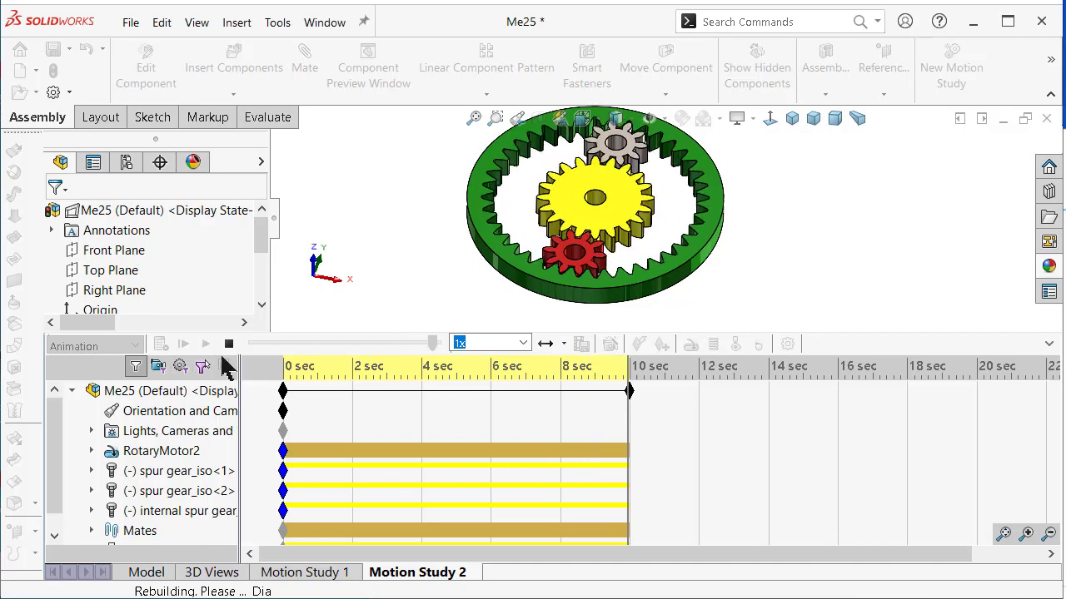
pyautogui.click(229, 344)
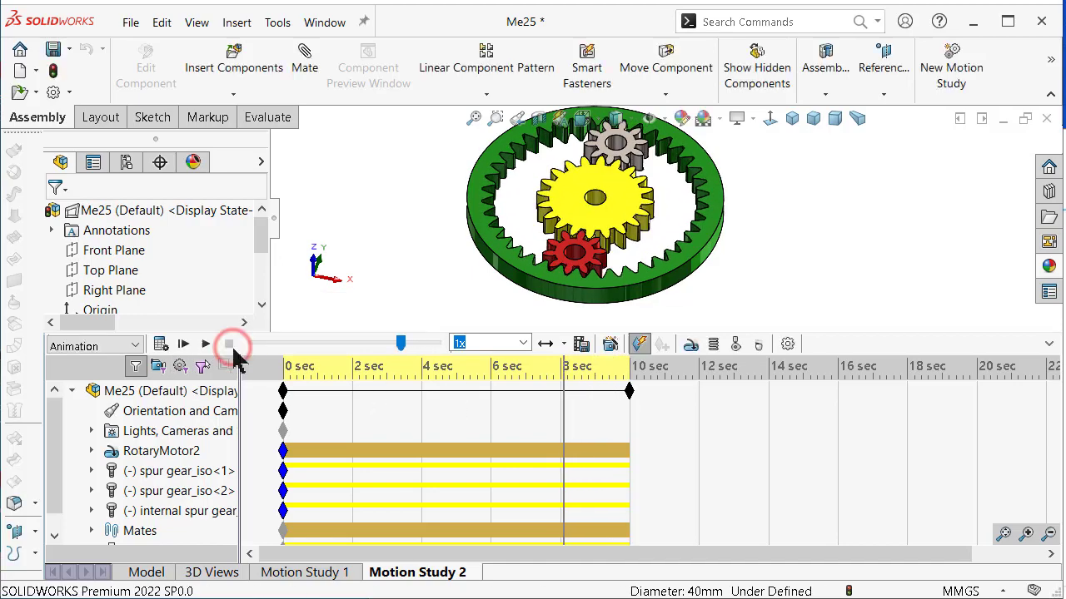
pyautogui.click(140, 572)
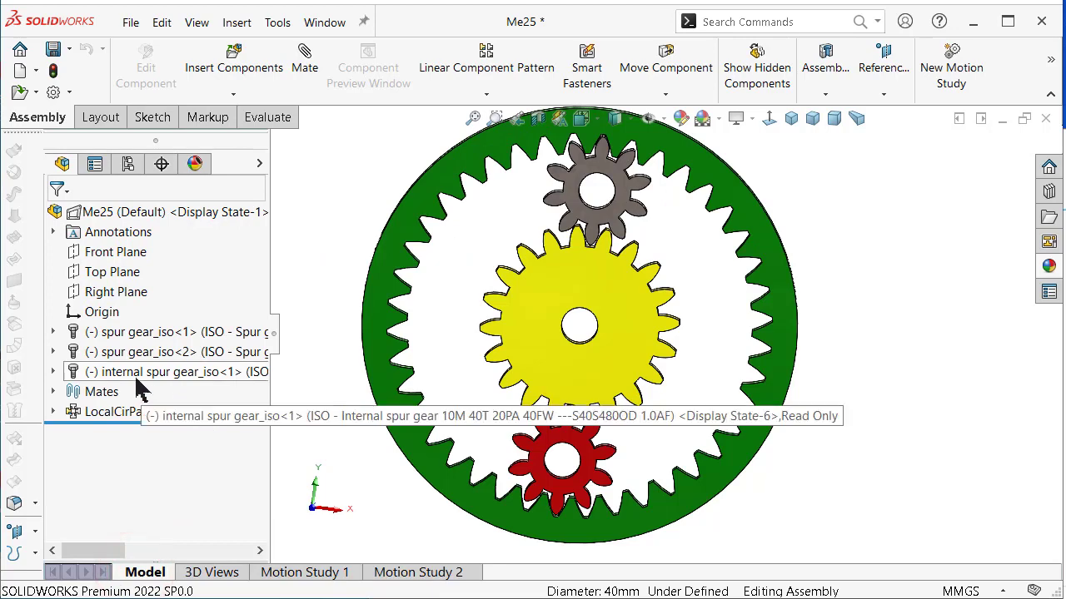
# Edit LocalCirPattern1 to 4 instances, then switch to Motion Study 1.
pyautogui.click(129, 411)
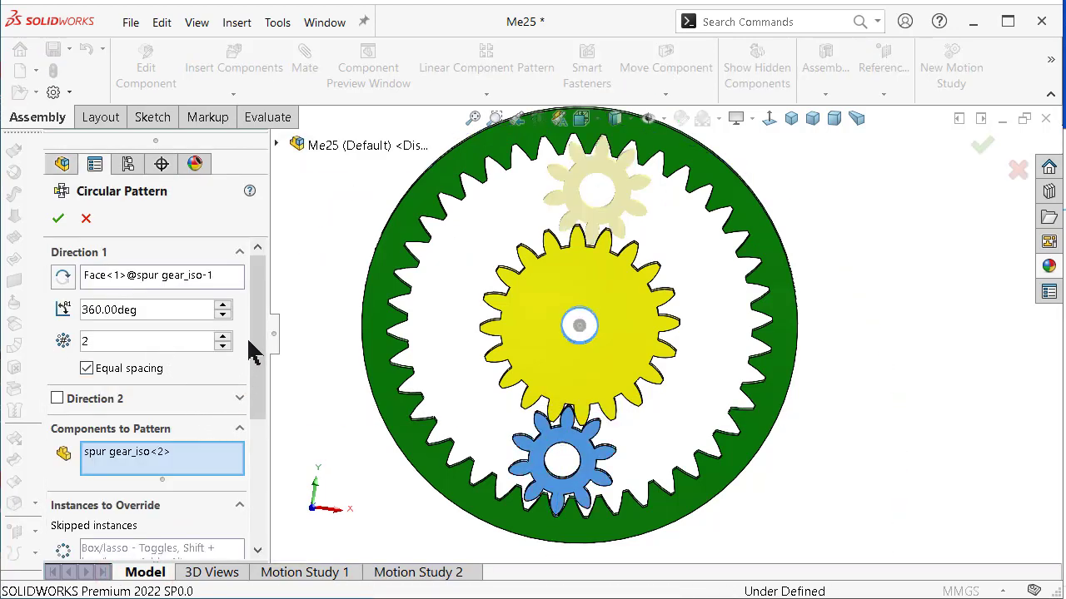
pyautogui.click(222, 336)
pyautogui.click(223, 336)
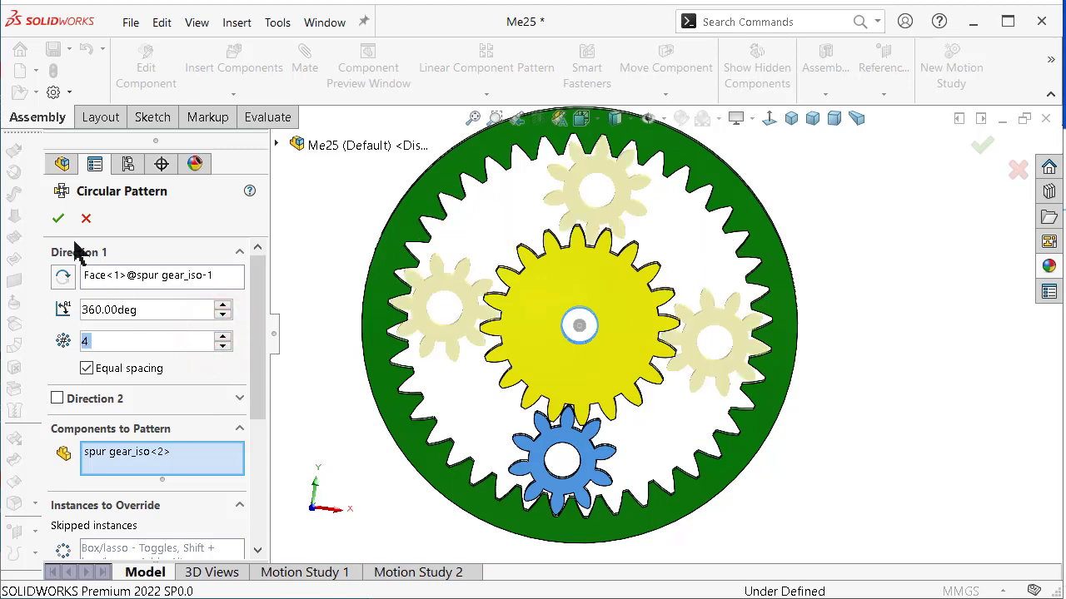
pyautogui.click(58, 221)
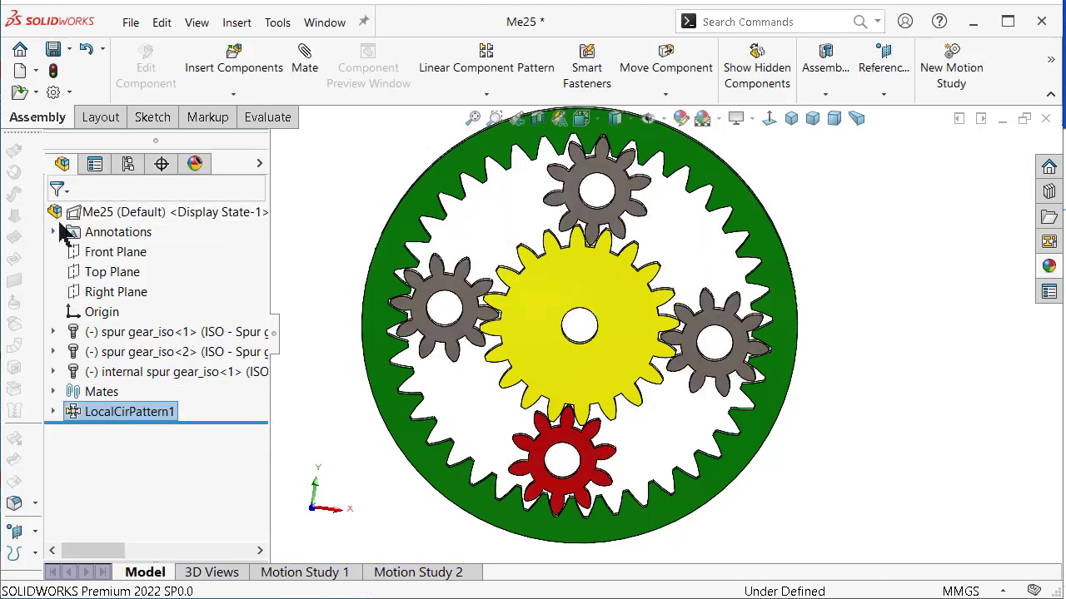
pyautogui.click(289, 566)
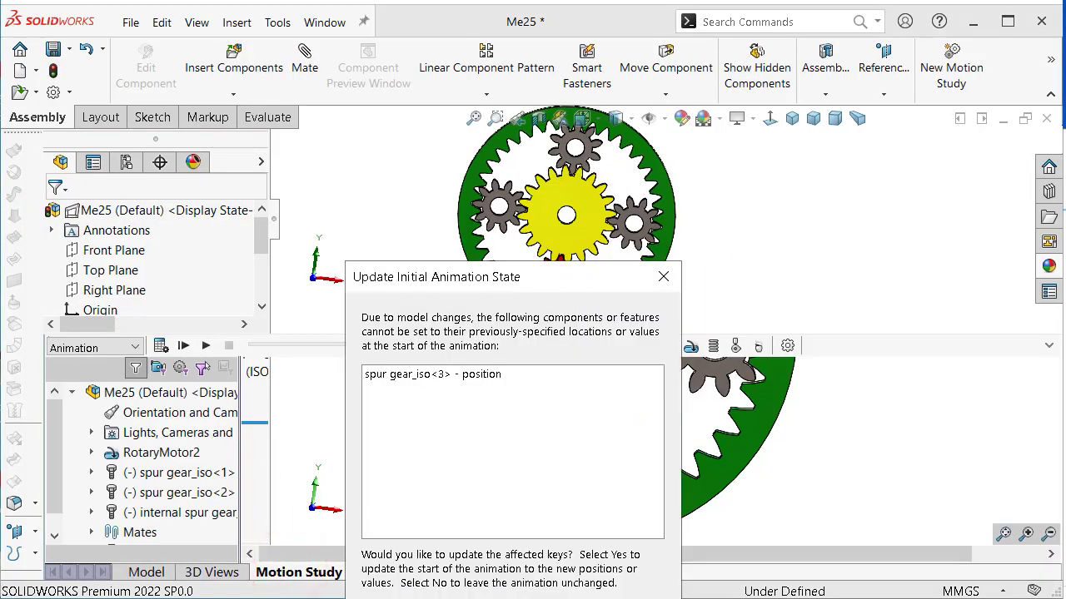
# Update Motion Study 1's initial animation state, calculate it with the collapsed timeline, and stop.
pyautogui.press('Return')
pyautogui.click(161, 345)
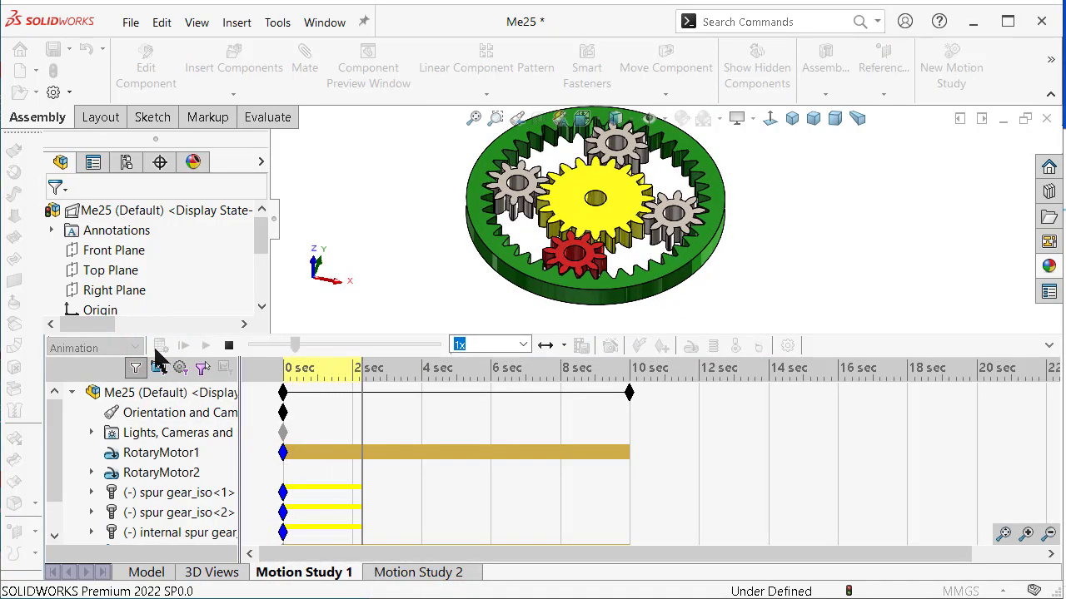
pyautogui.click(1048, 345)
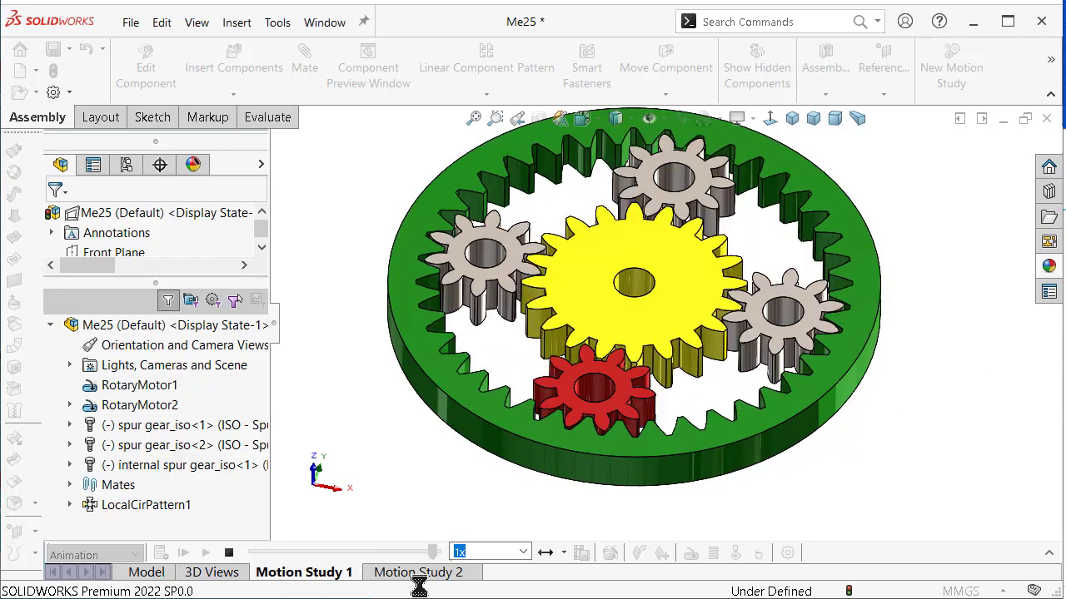
pyautogui.click(228, 553)
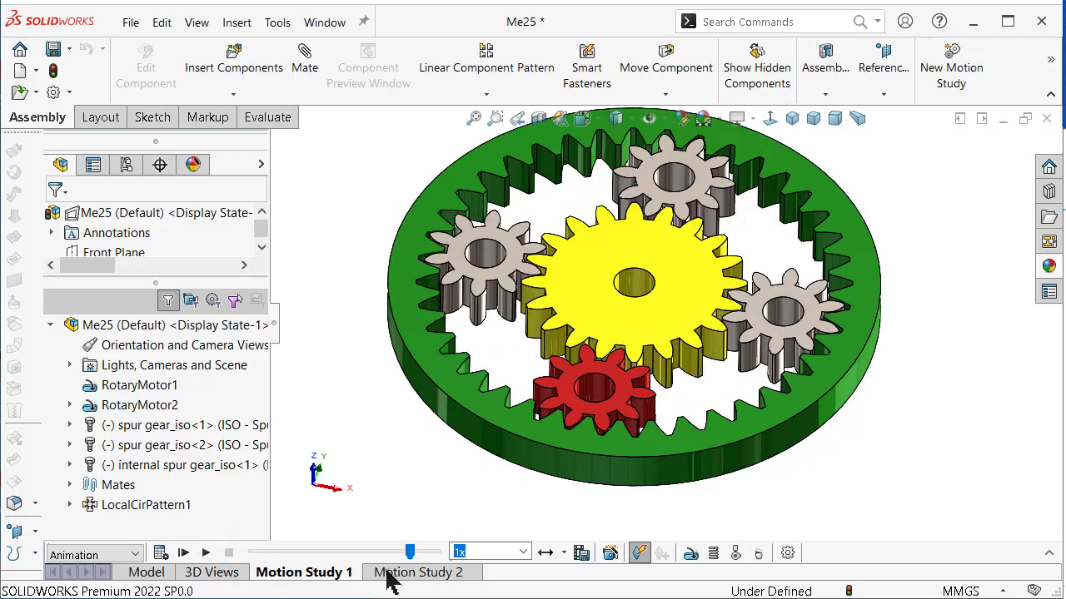
# Update and calculate Motion Study 2 with four planets, stop it, and return to the model.
pyautogui.click(391, 580)
pyautogui.click(454, 596)
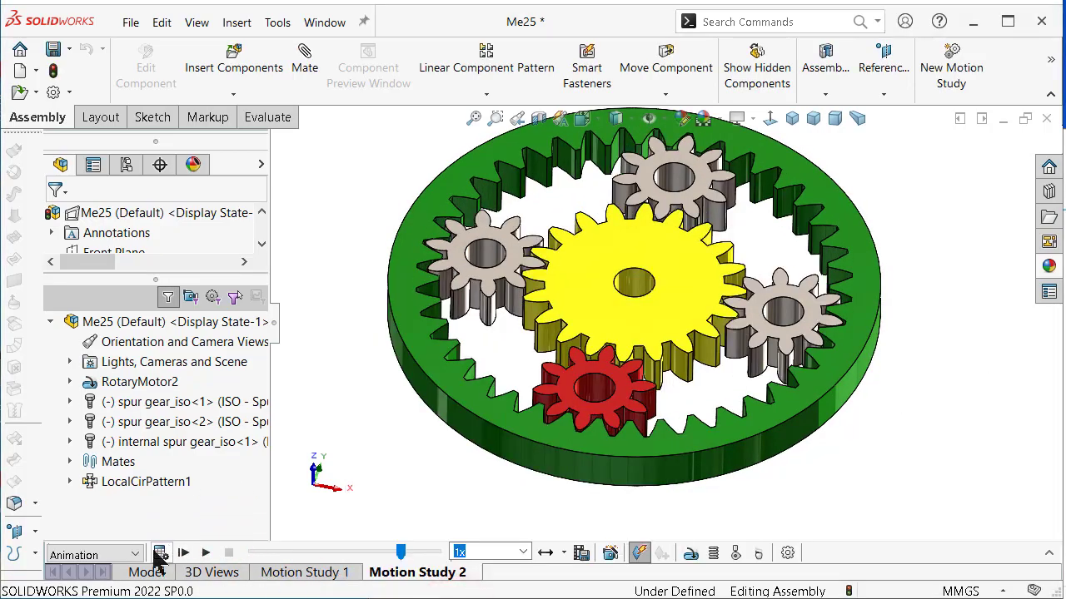
pyautogui.click(159, 553)
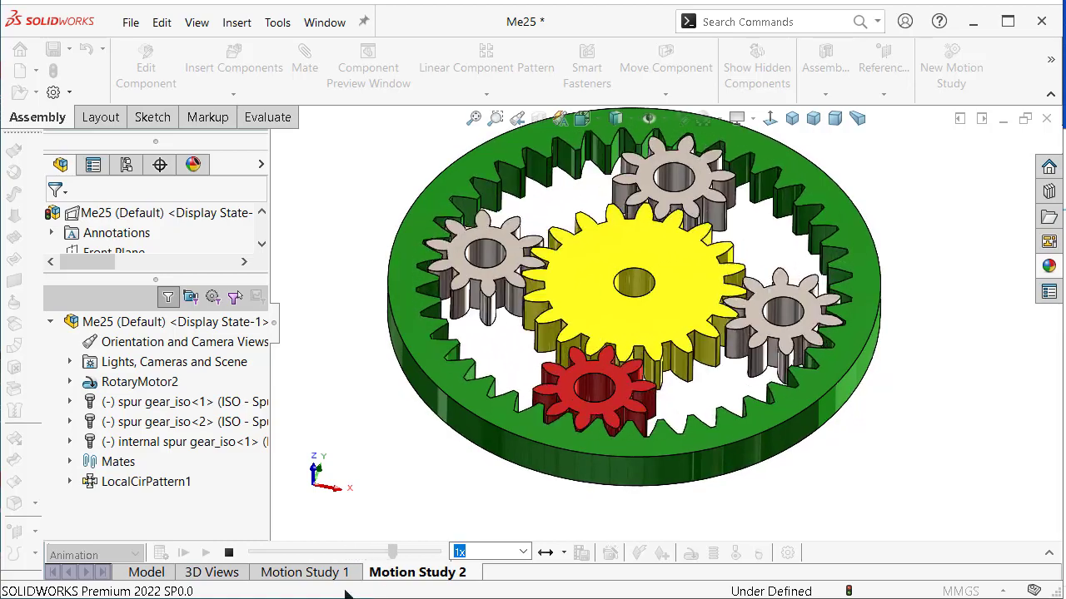
pyautogui.click(229, 552)
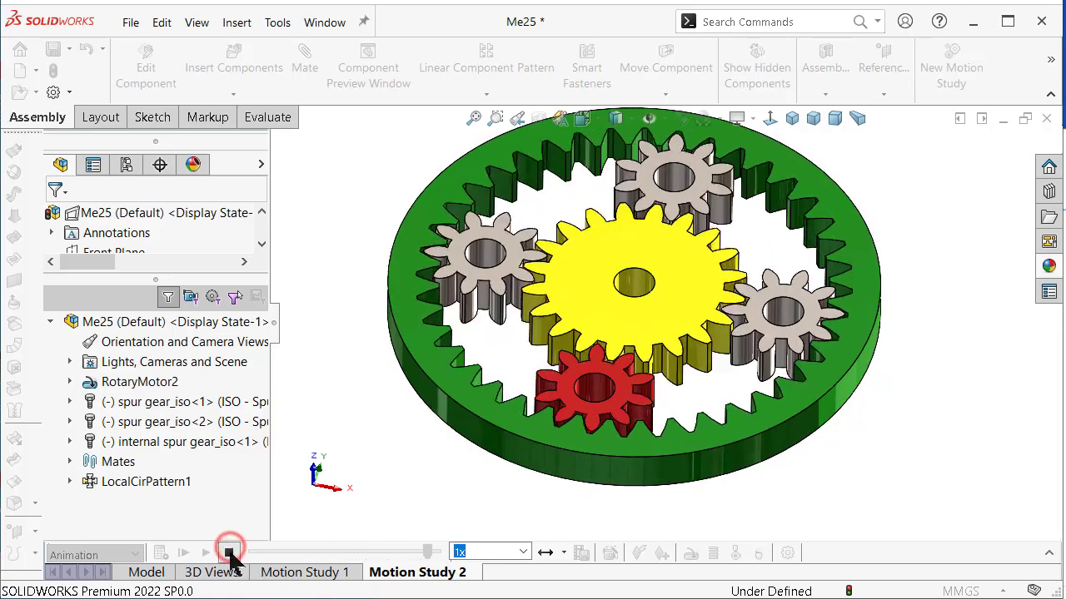
pyautogui.click(146, 573)
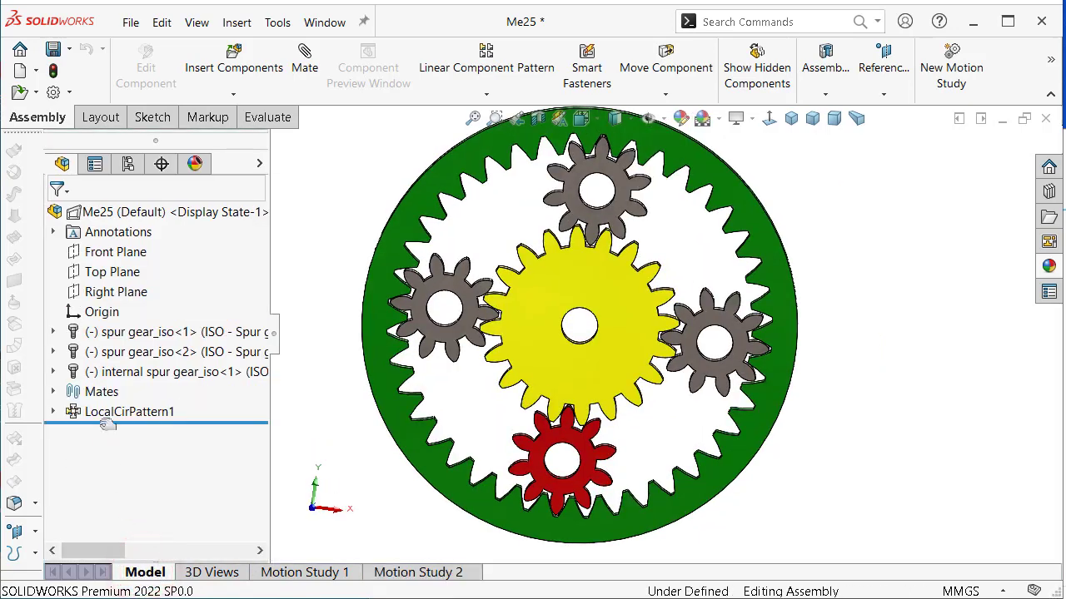
# Edit LocalCirPattern1 from 4 to 5 instances, then switch to Motion Study 1.
pyautogui.rightClick(116, 421)
pyautogui.click(55, 411)
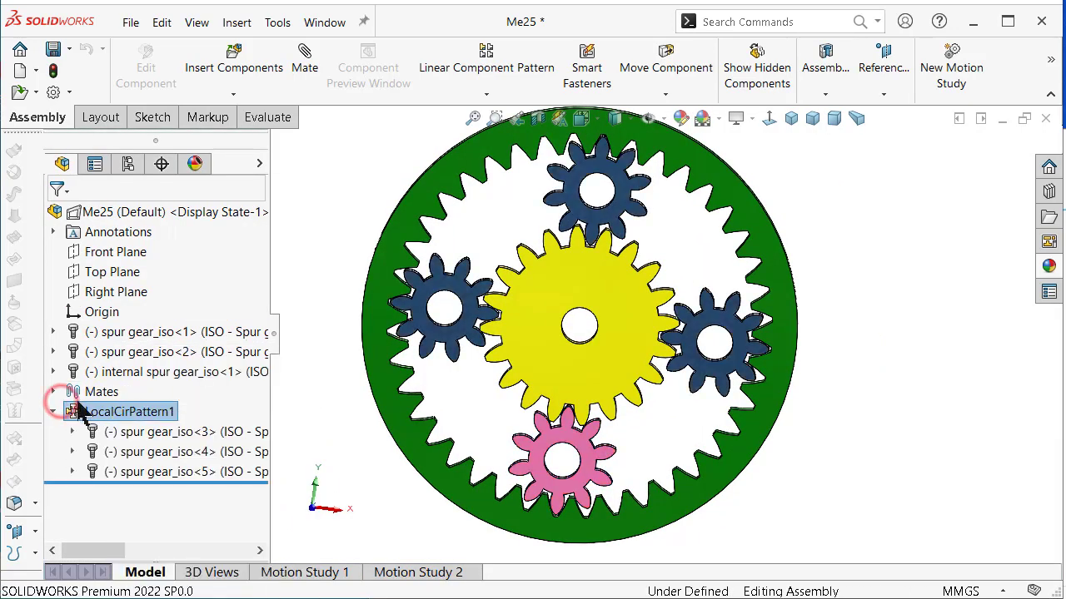
pyautogui.click(88, 414)
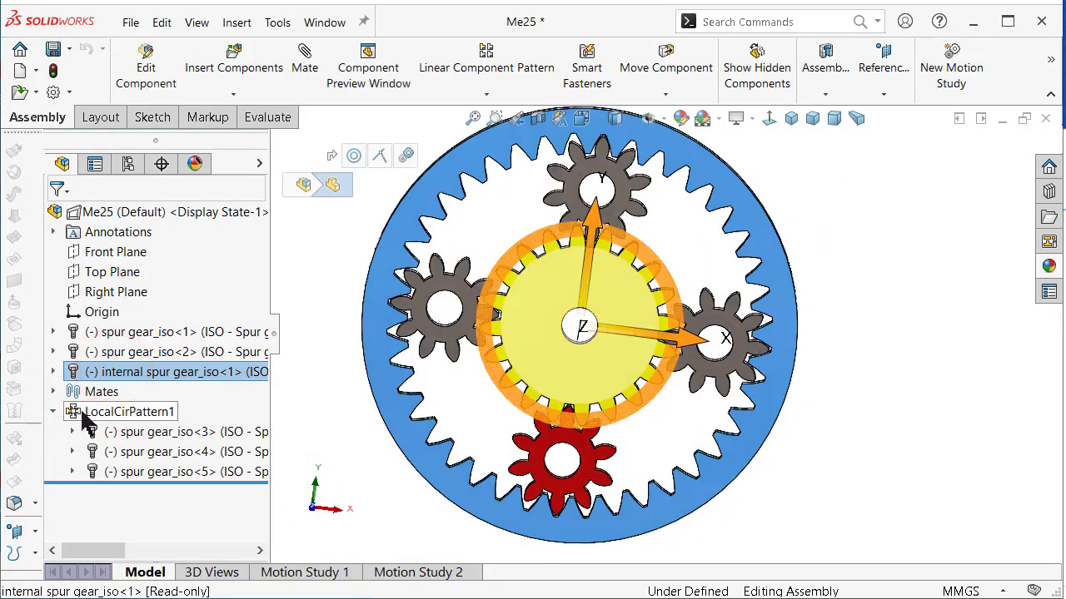
pyautogui.click(95, 365)
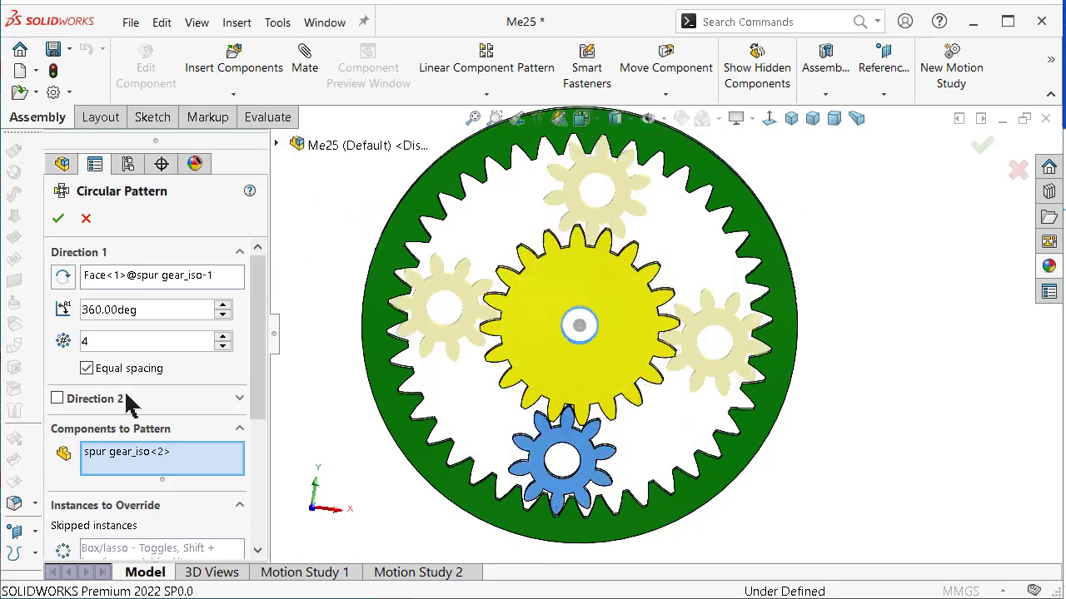
pyautogui.click(223, 336)
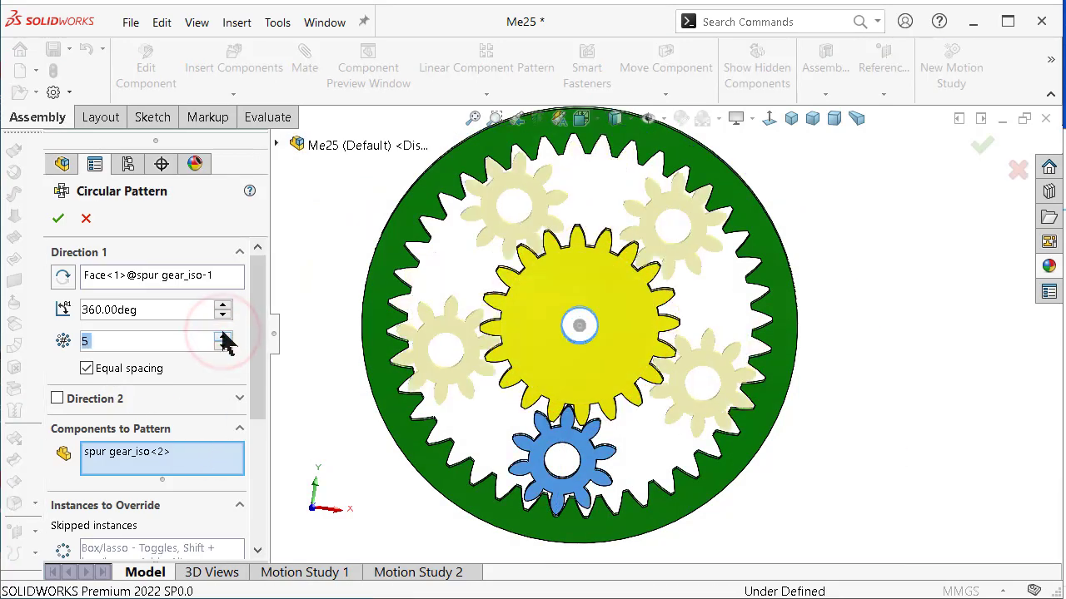
pyautogui.click(55, 219)
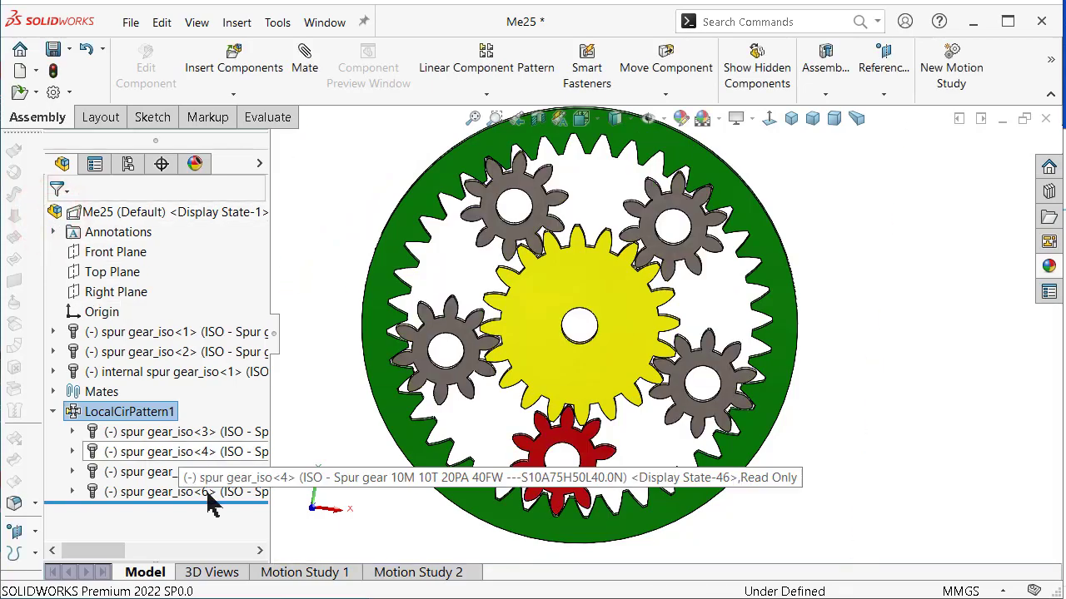
pyautogui.click(271, 570)
# Accept the animation-state update and recalculate Motion Study 1 with five planets.
pyautogui.press('Return')
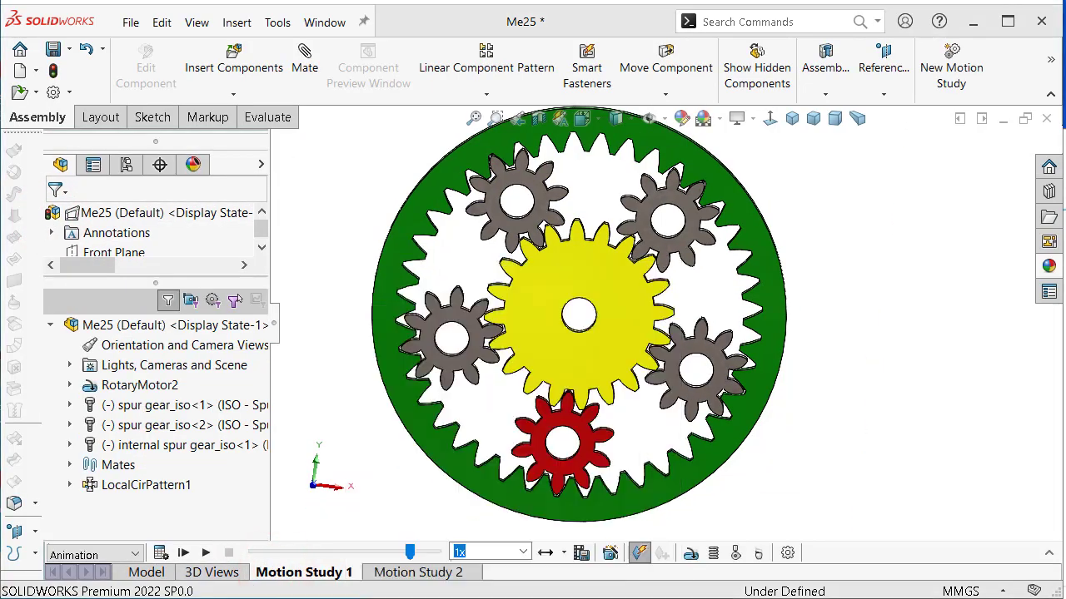
pyautogui.click(158, 553)
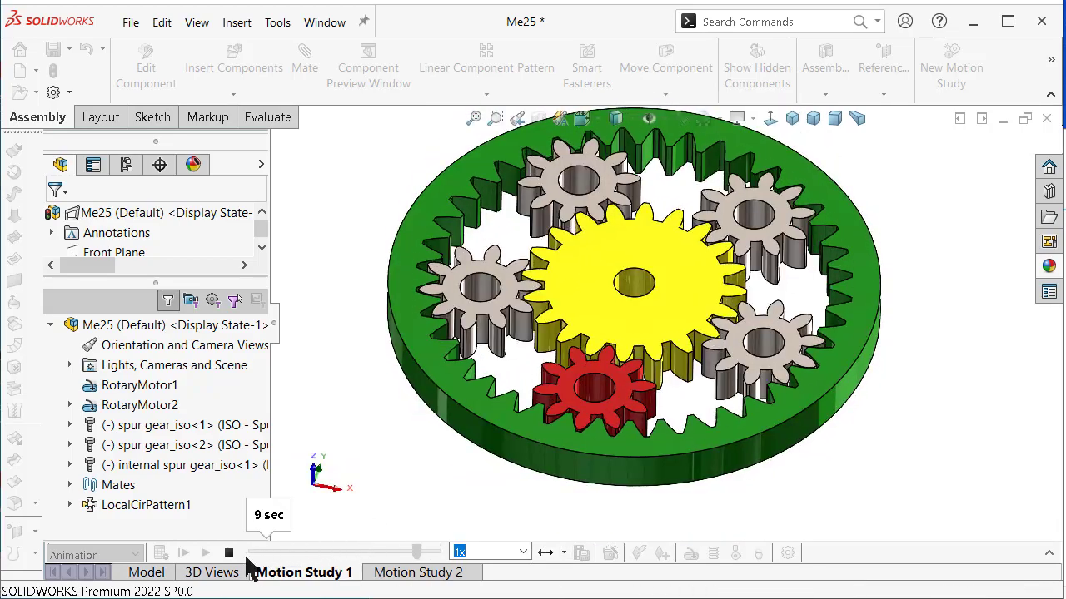
pyautogui.click(228, 553)
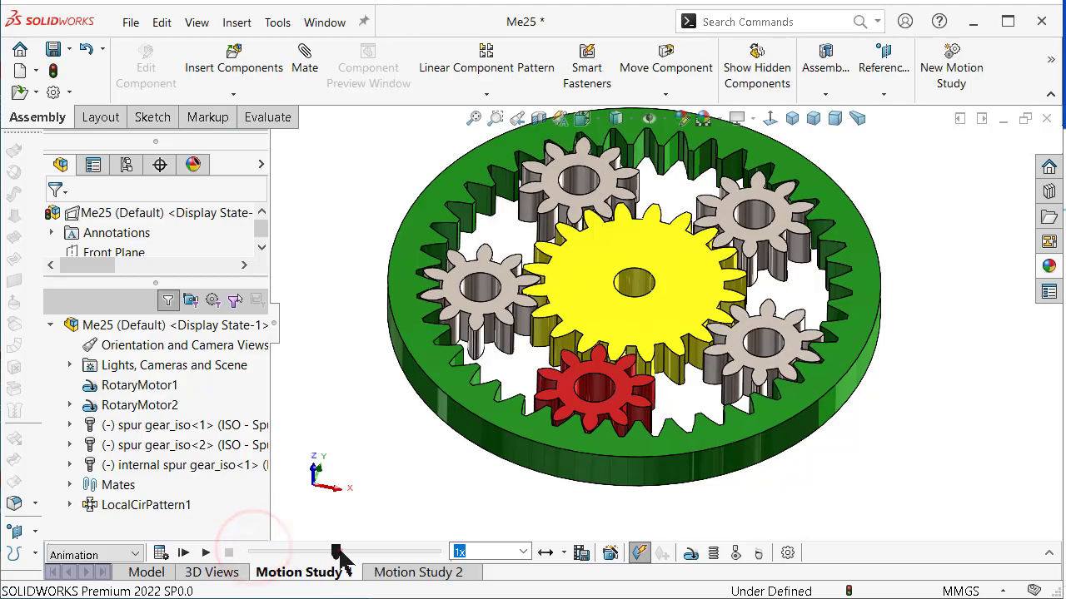
# Replay the animation at 0.5x speed in isometric view, then stop it.
pyautogui.click(206, 554)
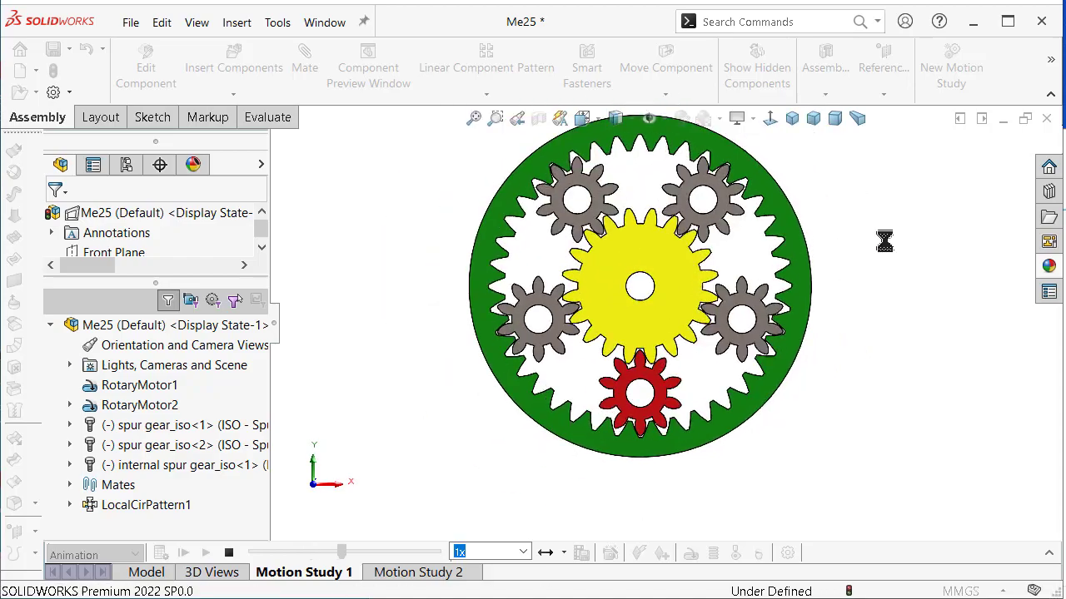
pyautogui.click(523, 552)
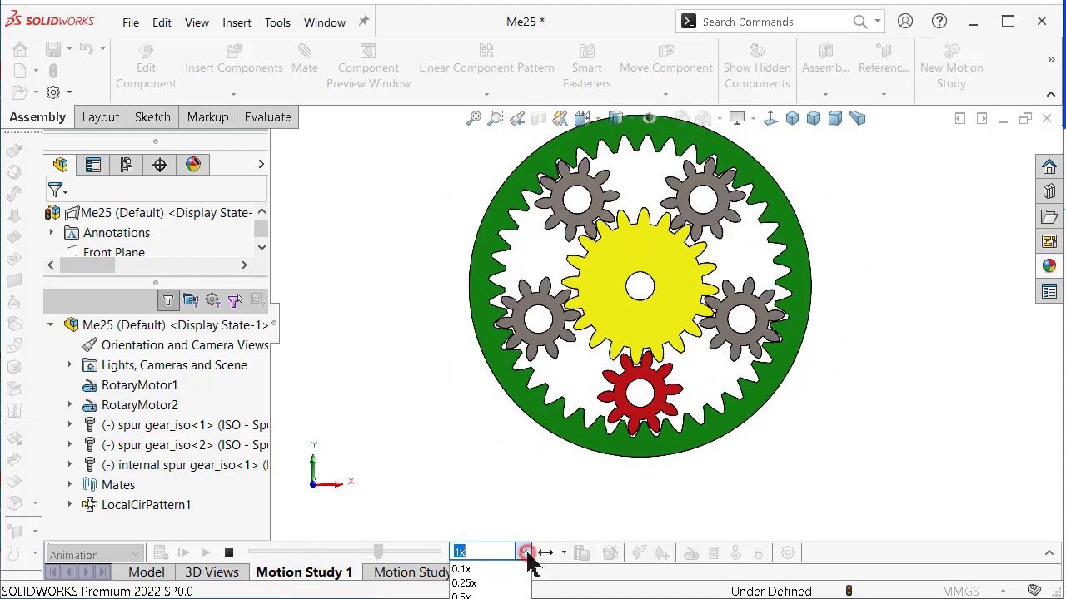
pyautogui.click(481, 592)
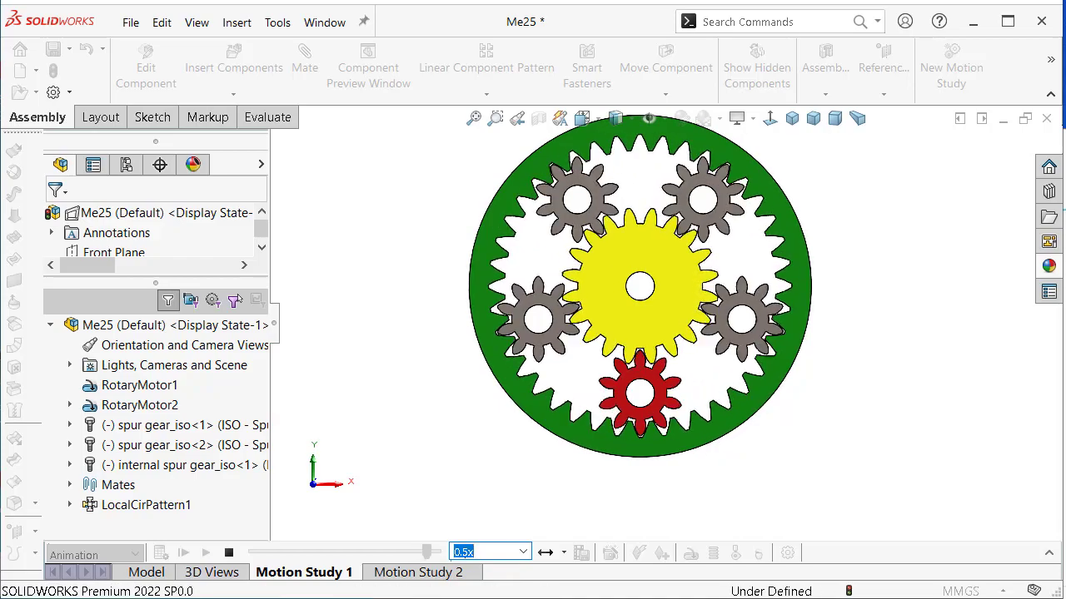
pyautogui.hotkey('ctrl', '7')
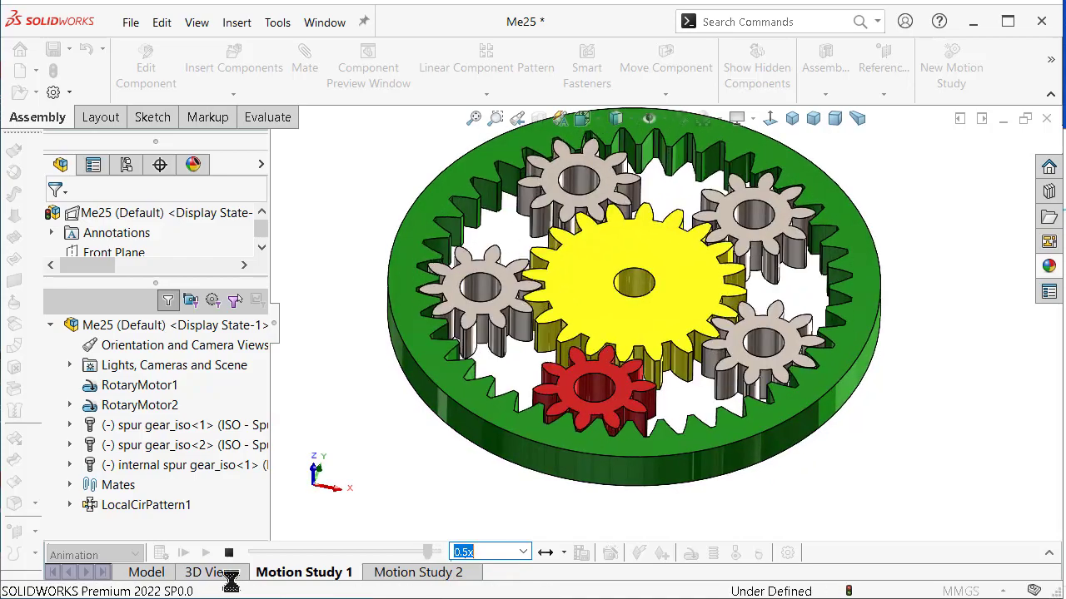
pyautogui.click(229, 554)
# Back on the model tree, edit LocalCirPattern1 from 5 down to 4 instances.
pyautogui.click(135, 575)
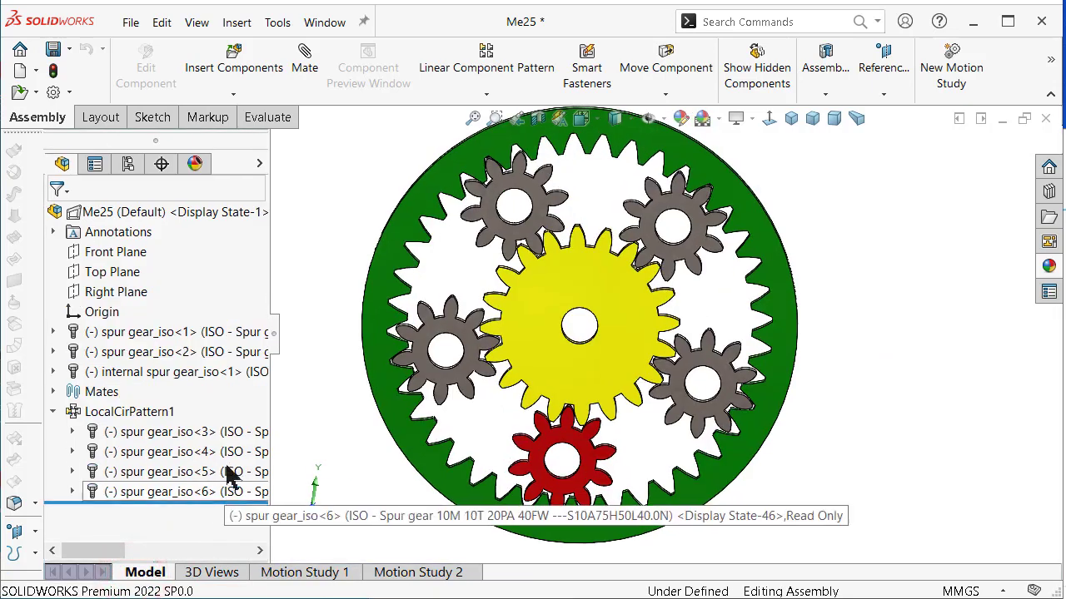
pyautogui.click(198, 433)
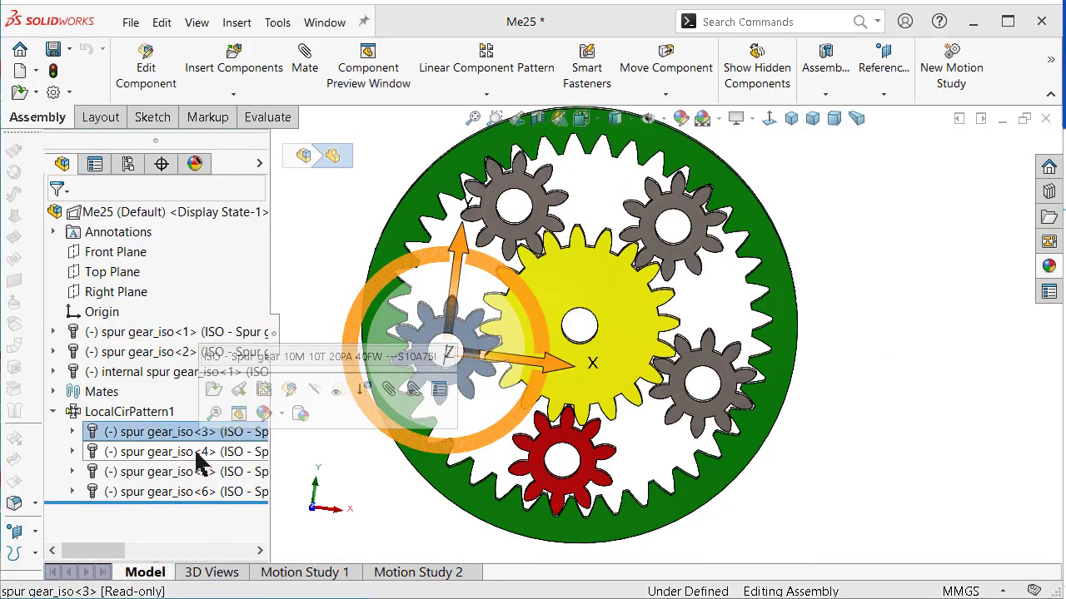
pyautogui.click(131, 411)
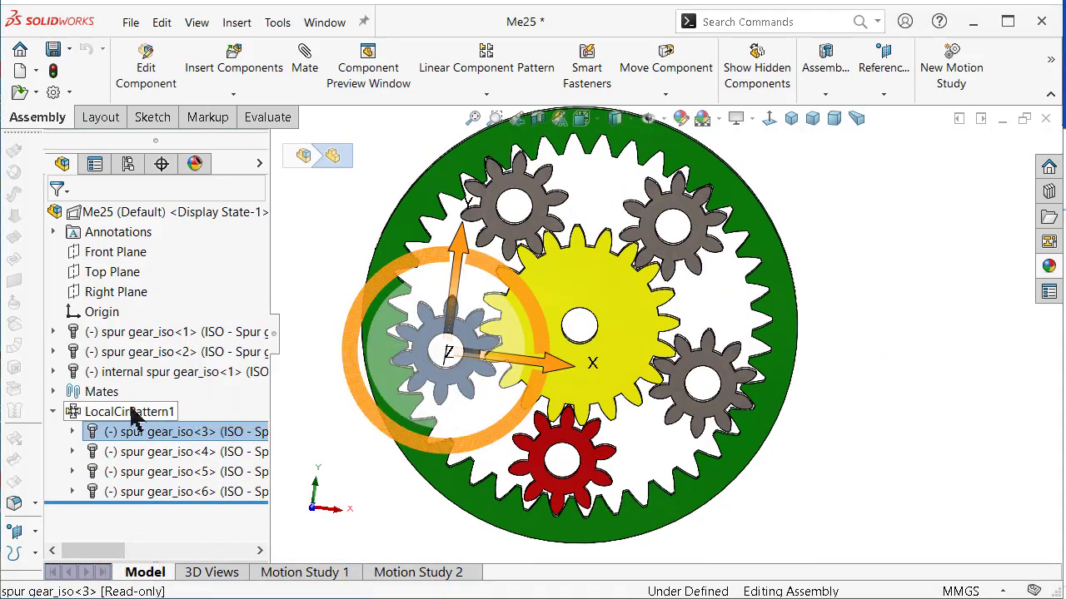
pyautogui.click(150, 366)
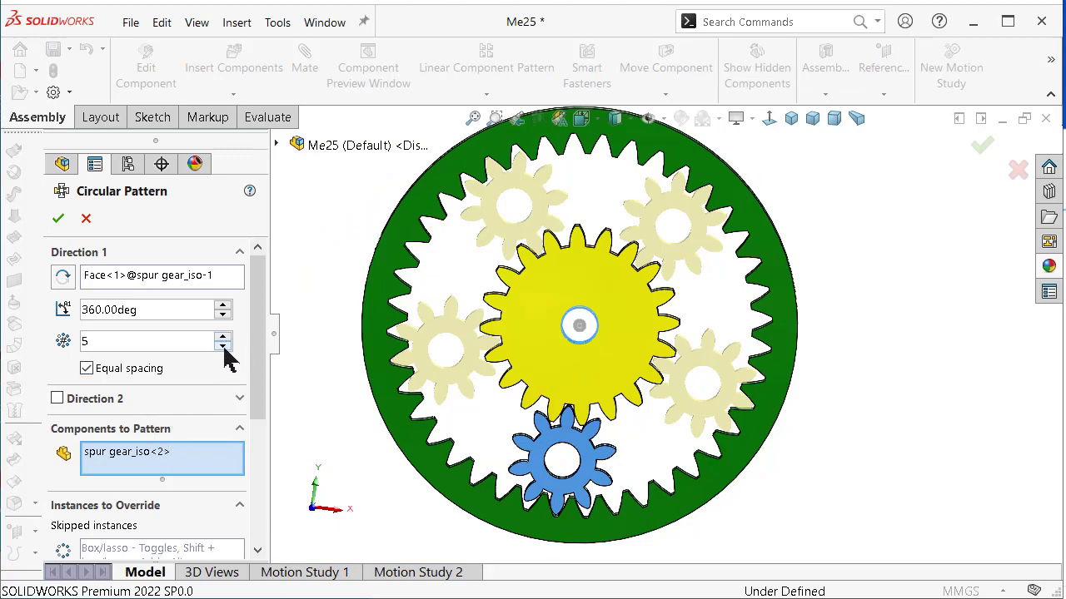
pyautogui.click(222, 346)
pyautogui.click(60, 218)
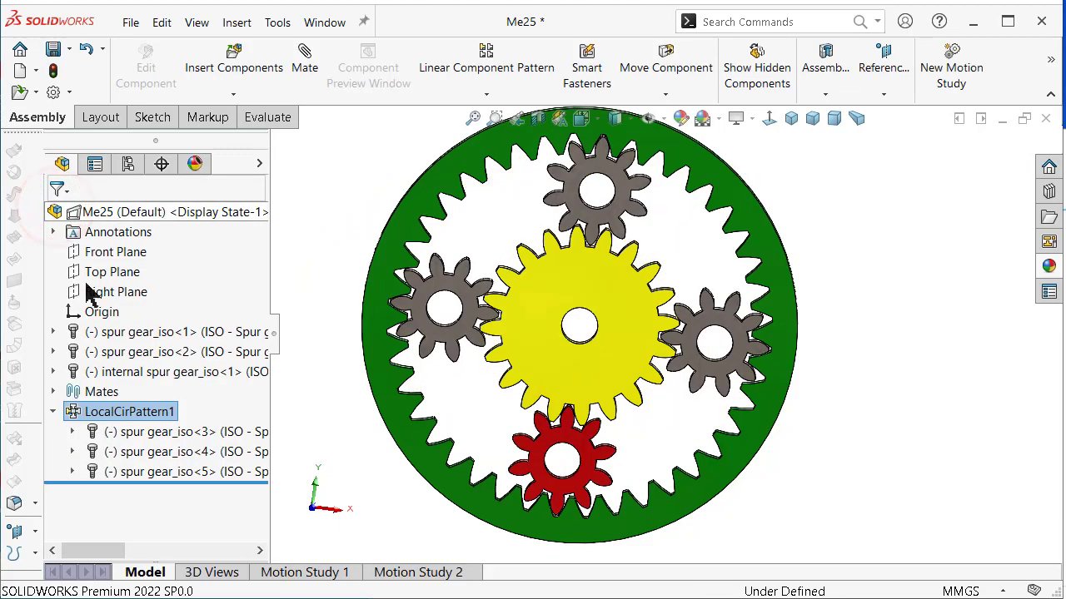
pyautogui.click(177, 431)
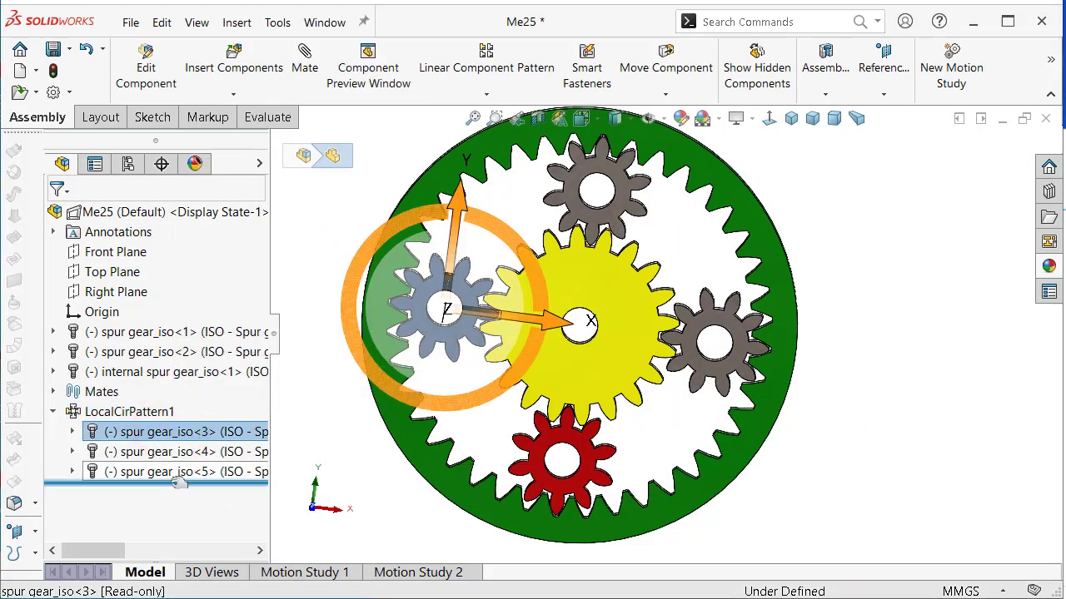
# Color spur gear_iso<3>, <4> and <5> dark red to match the original planet.
pyautogui.keyDown('ctrl'); pyautogui.click(143, 451); pyautogui.keyUp('ctrl')
pyautogui.keyDown('ctrl'); pyautogui.click(143, 471); pyautogui.keyUp('ctrl')
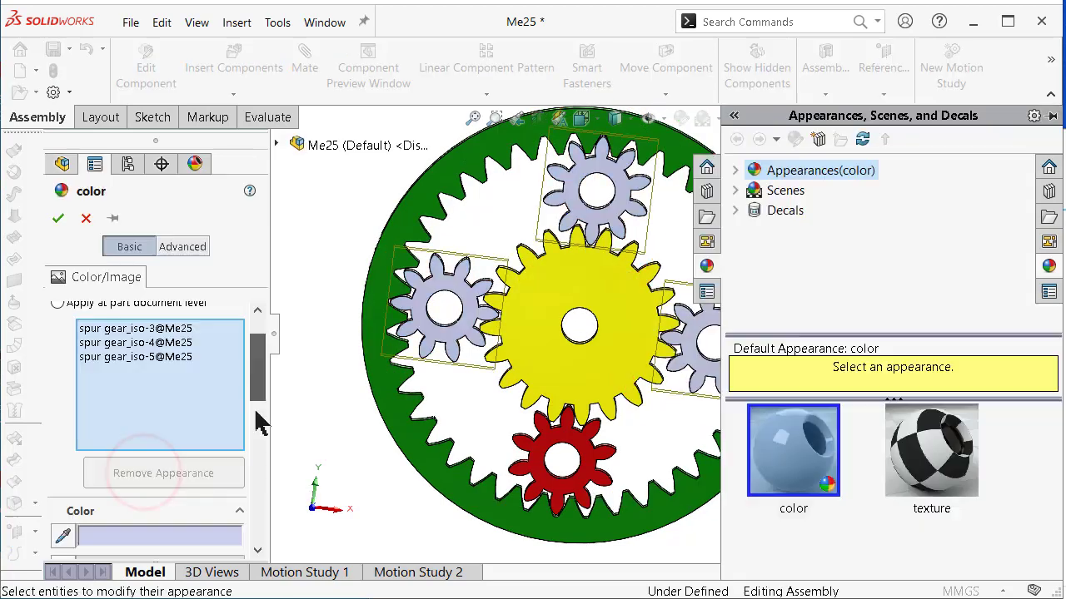
pyautogui.click(108, 462)
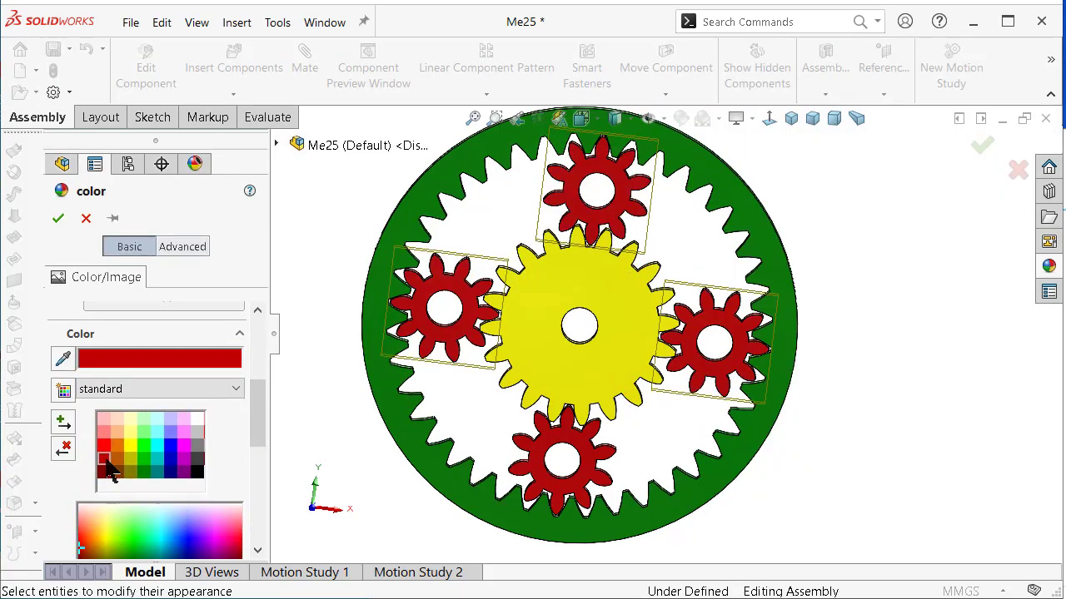
pyautogui.click(59, 219)
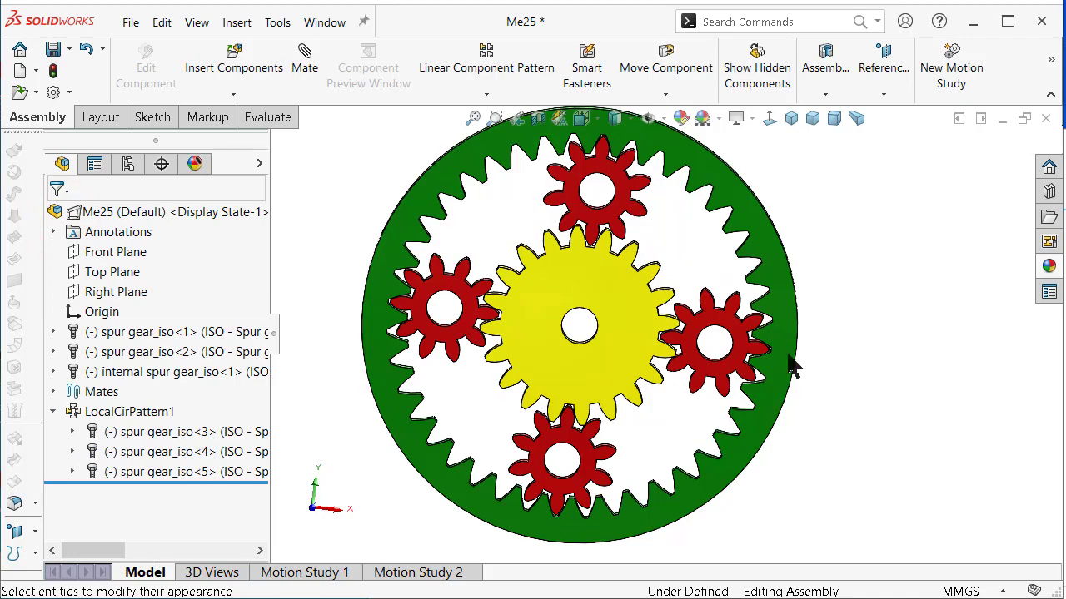
pyautogui.moveTo(793, 366); pyautogui.dragTo(783, 370, button='middle')
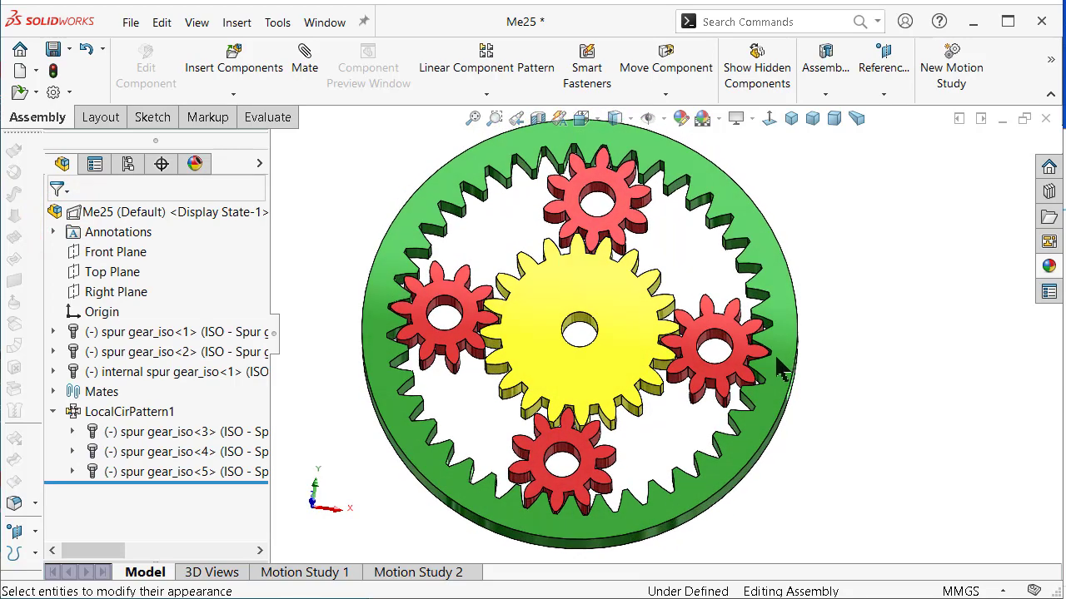
# Play Motion Study 1 with updated initial state, viewing the four red planets from the front.
pyautogui.click(305, 573)
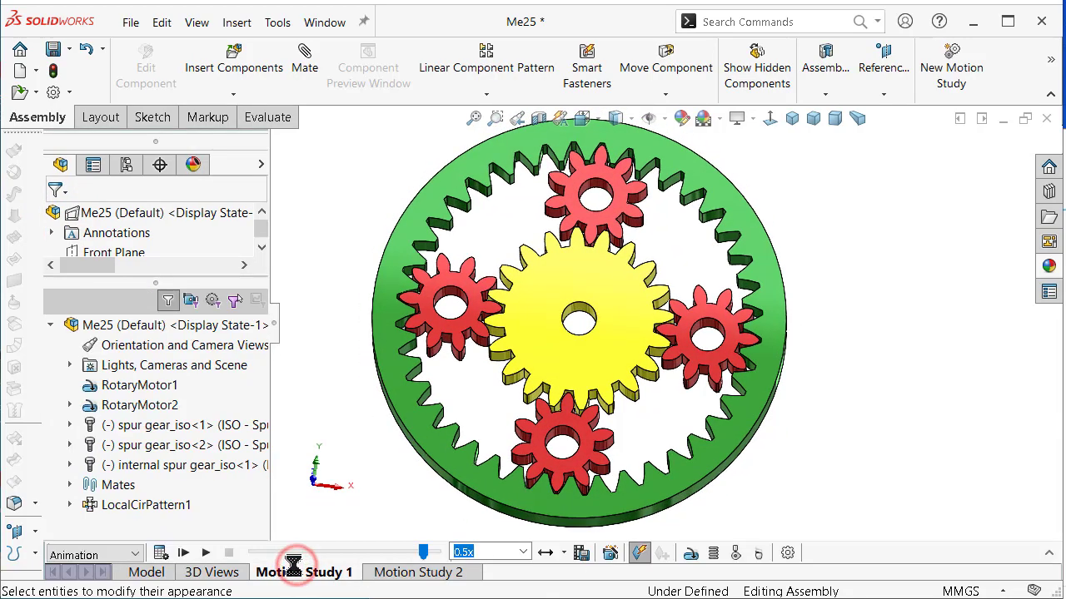
pyautogui.click(479, 596)
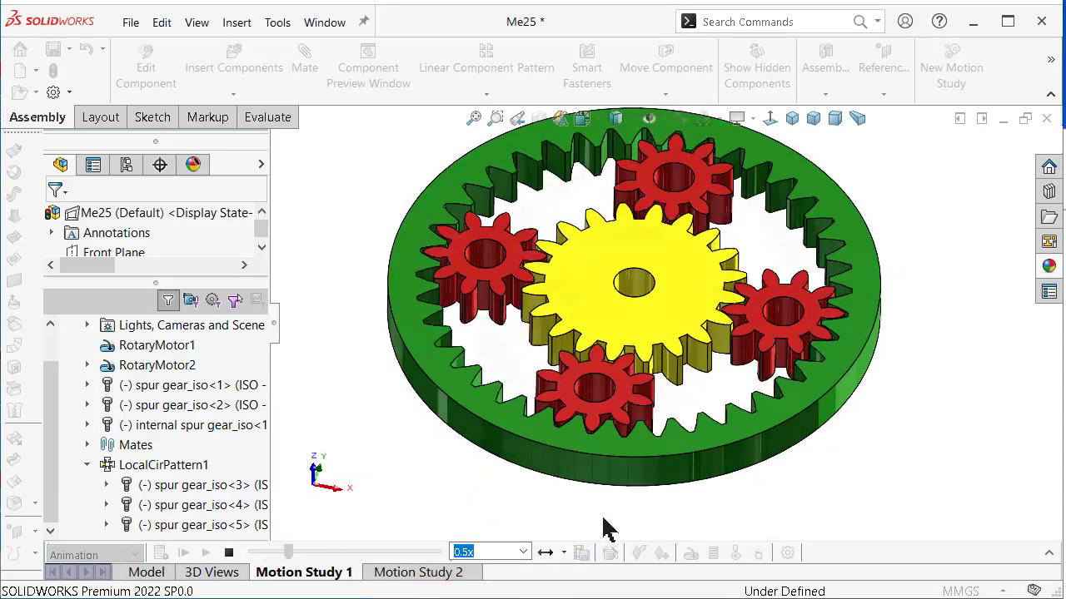
pyautogui.hotkey('ctrl', '1')
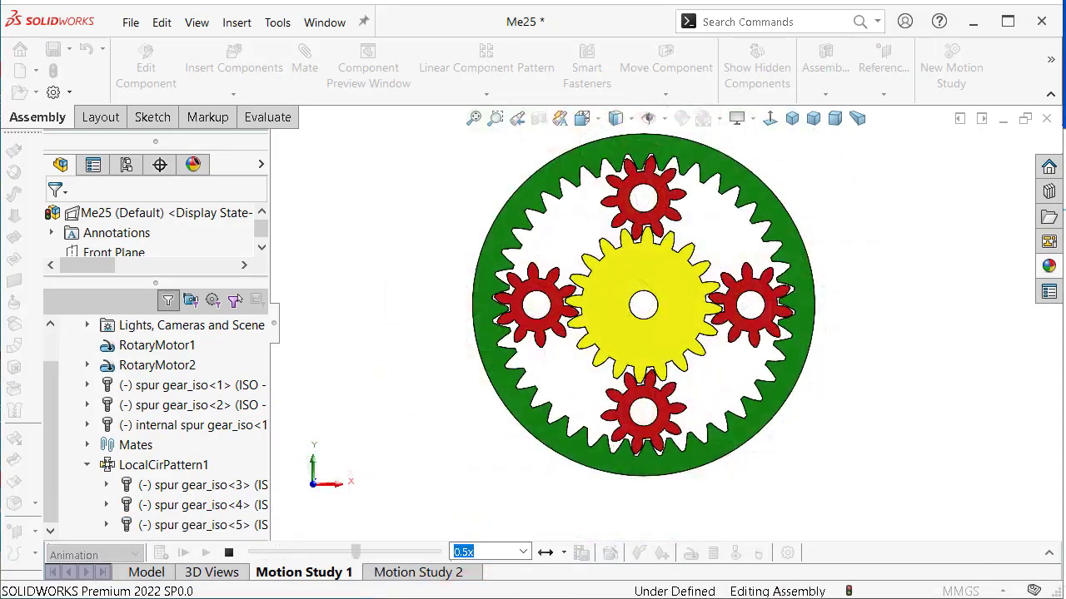